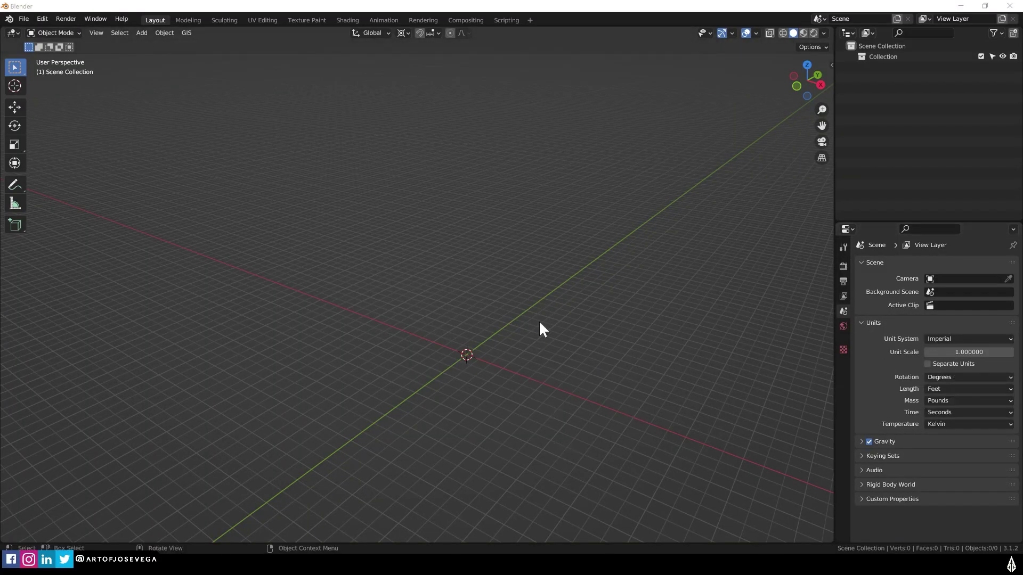
{"action": "mouse_move", "coordinate": [538, 335]}
{"action": "middle_mouse_down"}
{"action": "mouse_move", "coordinate": [515, 327]}
{"action": "mouse_move", "coordinate": [497, 340]}
{"action": "mouse_move", "coordinate": [526, 336]}
{"action": "middle_mouse_up"}
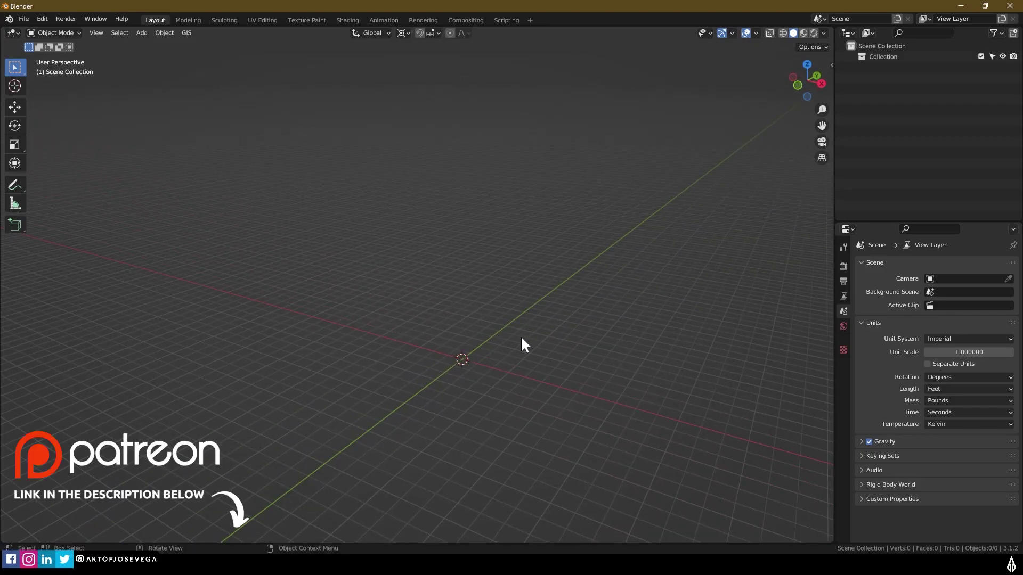
{"action": "middle_click_drag", "start_coordinate": [521, 340], "coordinate": [509, 368]}
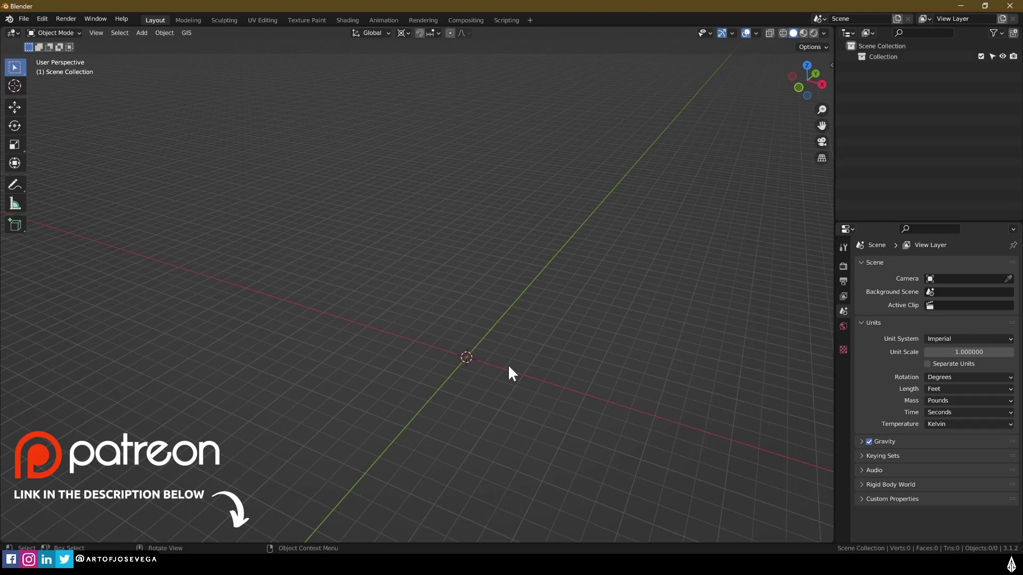
{"action": "middle_click_drag", "start_coordinate": [509, 367], "coordinate": [502, 362]}
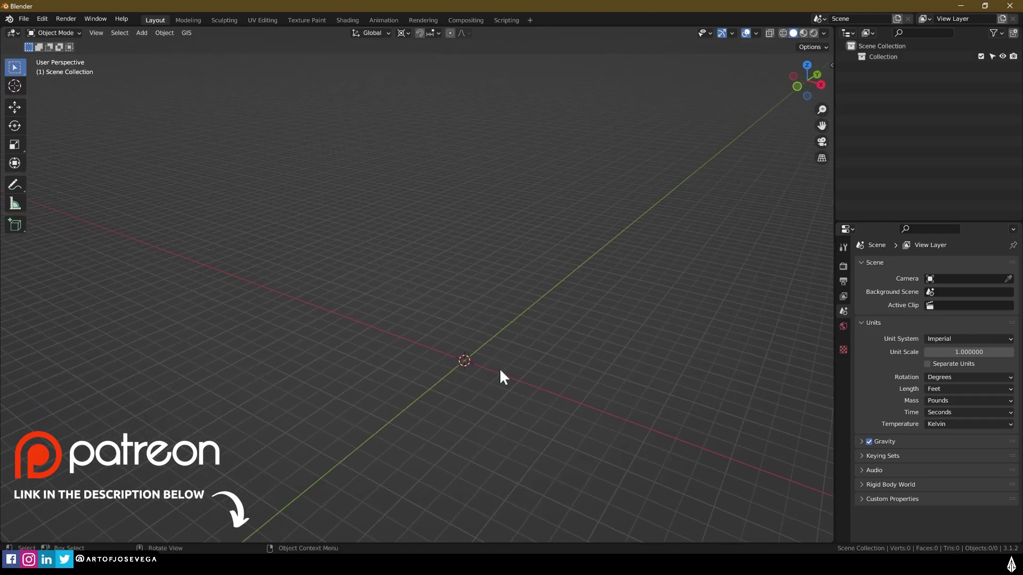
{"action": "middle_click_drag", "start_coordinate": [488, 343], "coordinate": [490, 345]}
Step: Add a mesh cube and move it away from the world origin in the negative X direction
{"action": "key", "text": "shift+a"}
{"action": "mouse_move", "coordinate": [491, 344]}
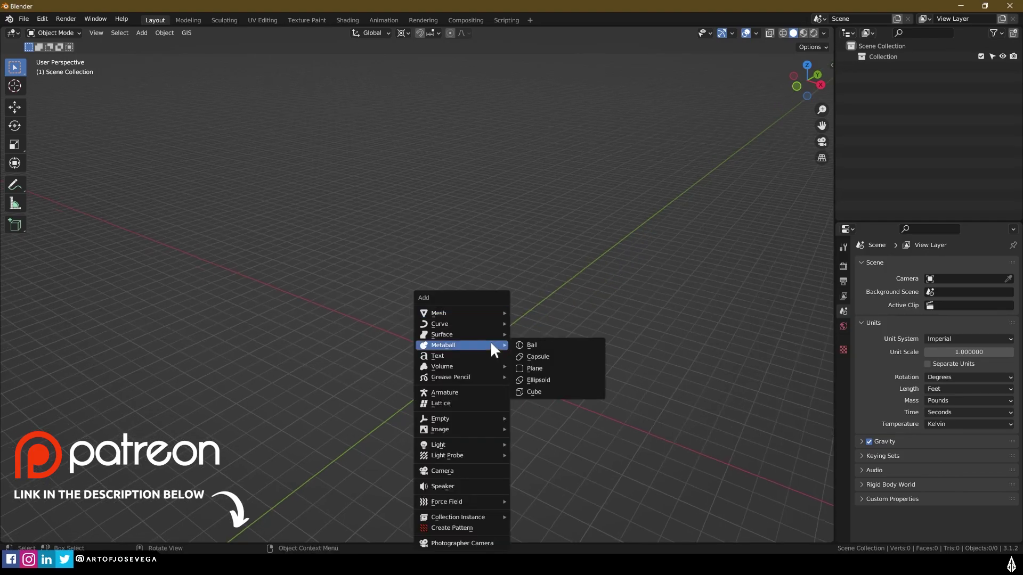
{"action": "mouse_move", "coordinate": [451, 322]}
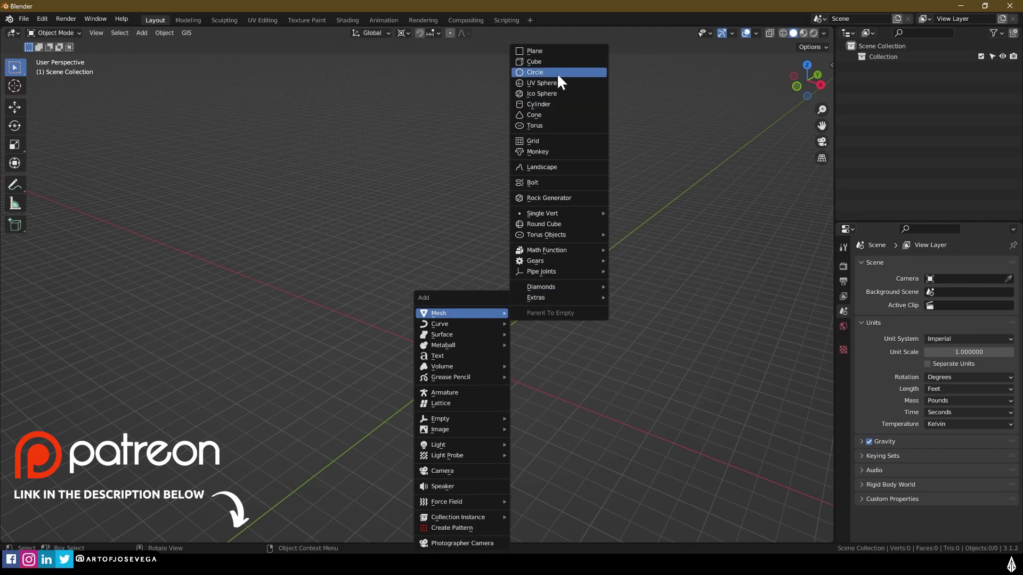
{"action": "left_click", "coordinate": [542, 62]}
{"action": "key", "text": "g"}
{"action": "key", "text": "x"}
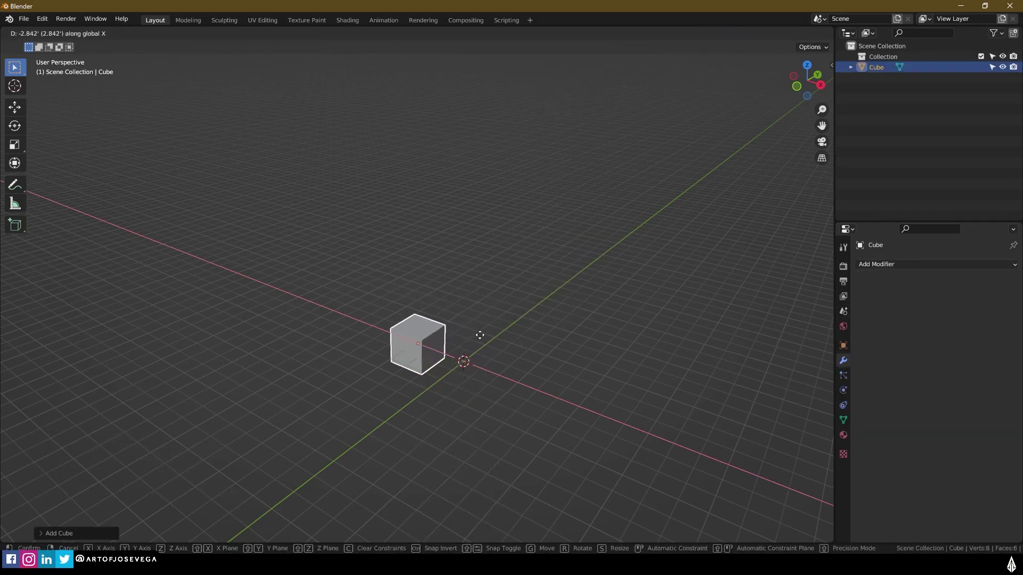
{"action": "left_click", "coordinate": [464, 329]}
Step: Scale the cube along Z to stretch it into a tall pillar
{"action": "scroll", "coordinate": [474, 340], "scroll_direction": "up", "scroll_amount": 1}
{"action": "mouse_move", "coordinate": [474, 340]}
{"action": "middle_mouse_down"}
{"action": "mouse_move", "coordinate": [454, 334]}
{"action": "mouse_move", "coordinate": [462, 348]}
{"action": "middle_mouse_up"}
{"action": "key", "text": "s"}
{"action": "key", "text": "z"}
{"action": "left_click", "coordinate": [682, 273]}
{"action": "middle_click_drag", "start_coordinate": [682, 272], "coordinate": [542, 314]}
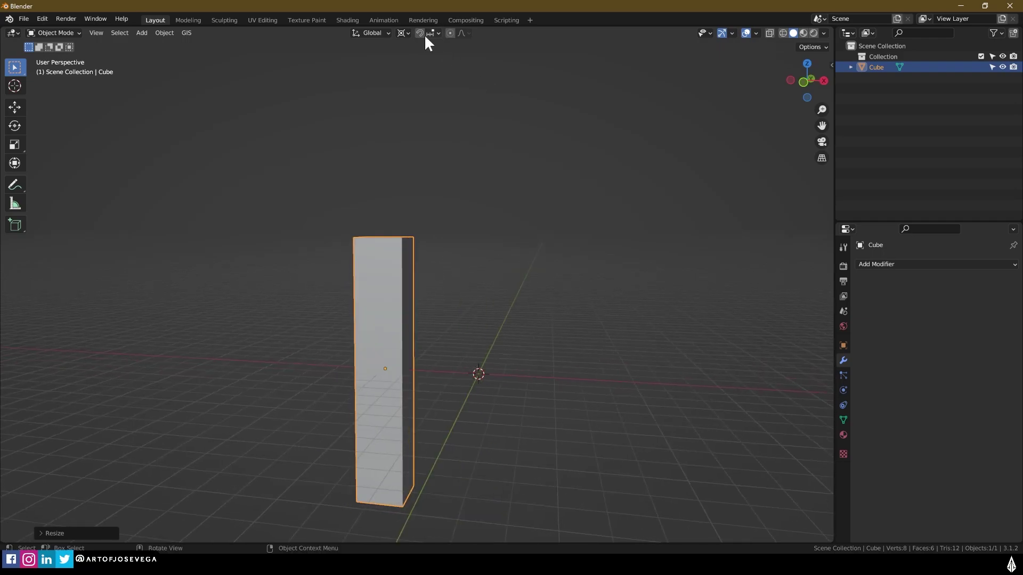
Step: Set the transform pivot point to Bounding Box Center
{"action": "left_click", "coordinate": [401, 33]}
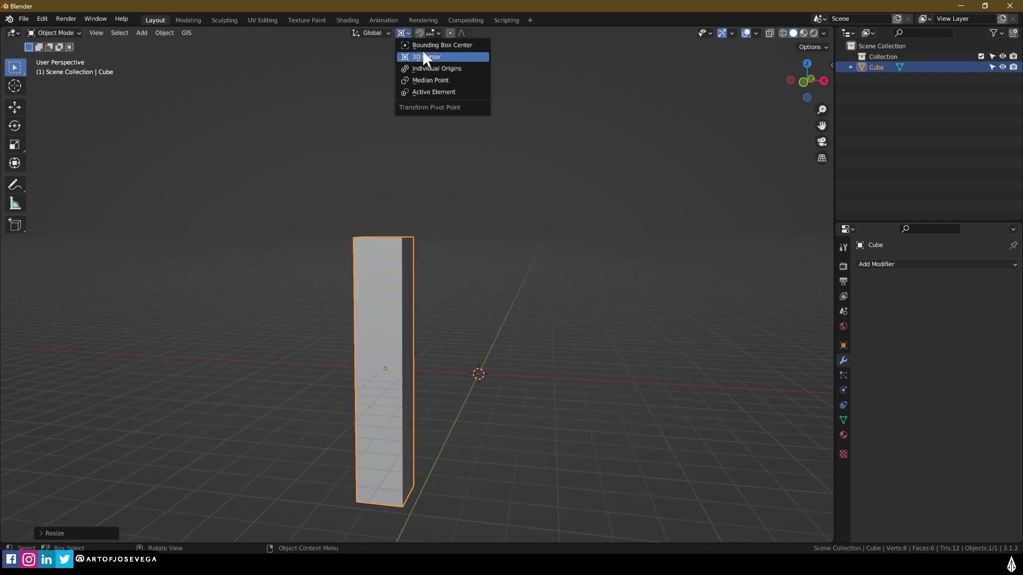
{"action": "left_click", "coordinate": [423, 44]}
{"action": "middle_click_drag", "start_coordinate": [437, 213], "coordinate": [468, 329]}
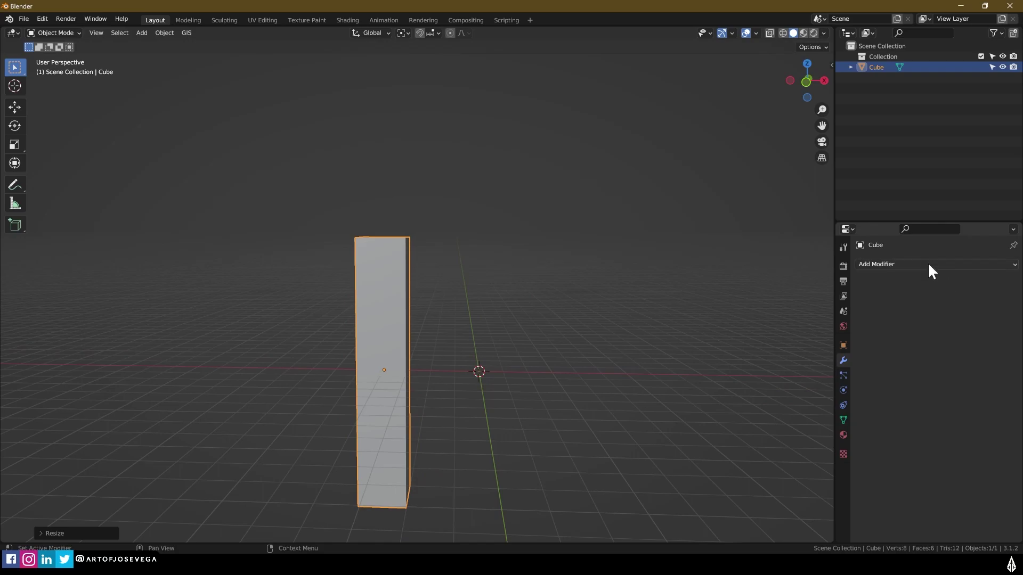
Step: Add a Plain Axes empty at the world origin and scale it up to about 3.12
{"action": "key", "text": "shift+a"}
{"action": "mouse_move", "coordinate": [487, 323]}
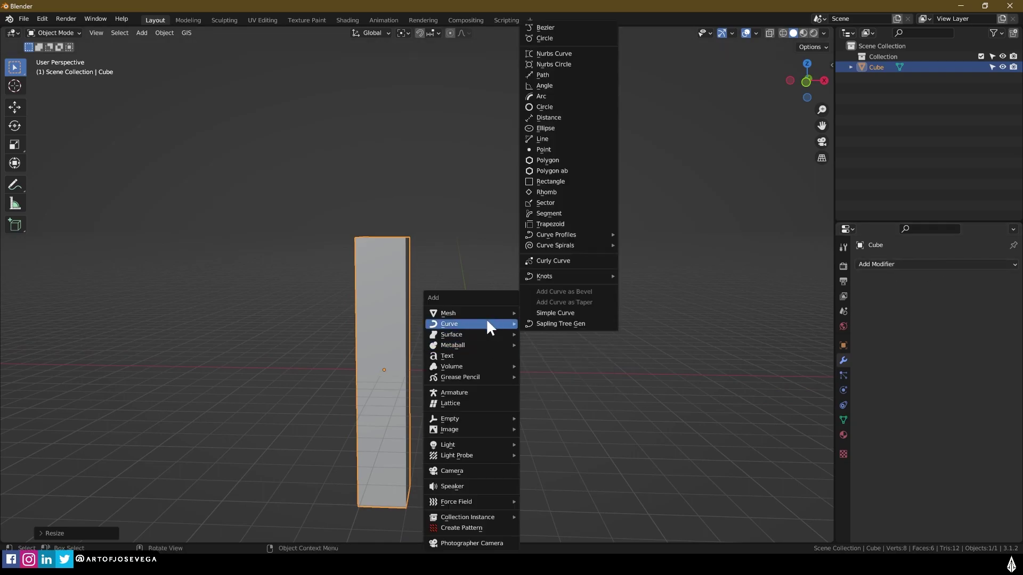
{"action": "mouse_move", "coordinate": [462, 418]}
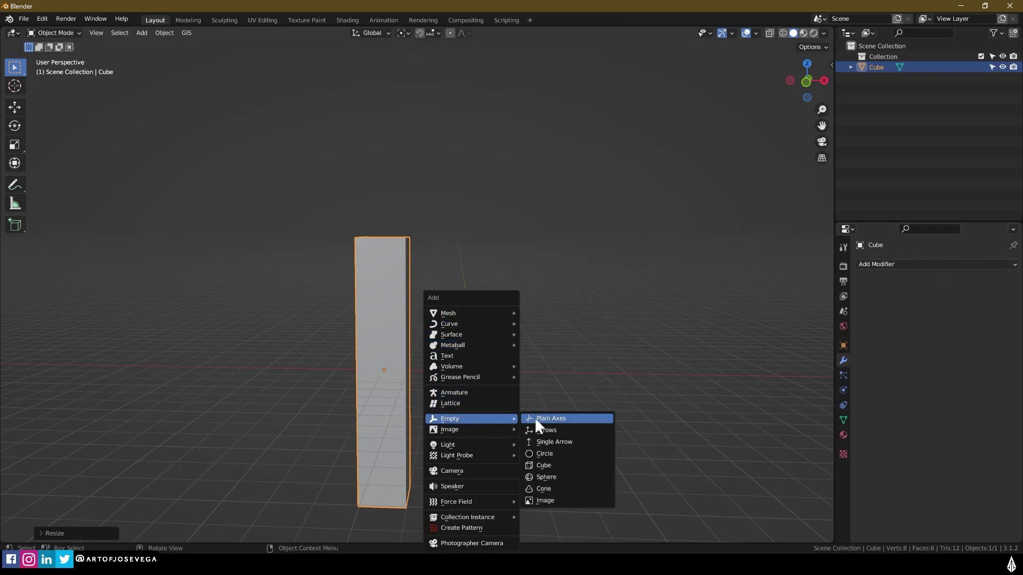
{"action": "left_click", "coordinate": [559, 417]}
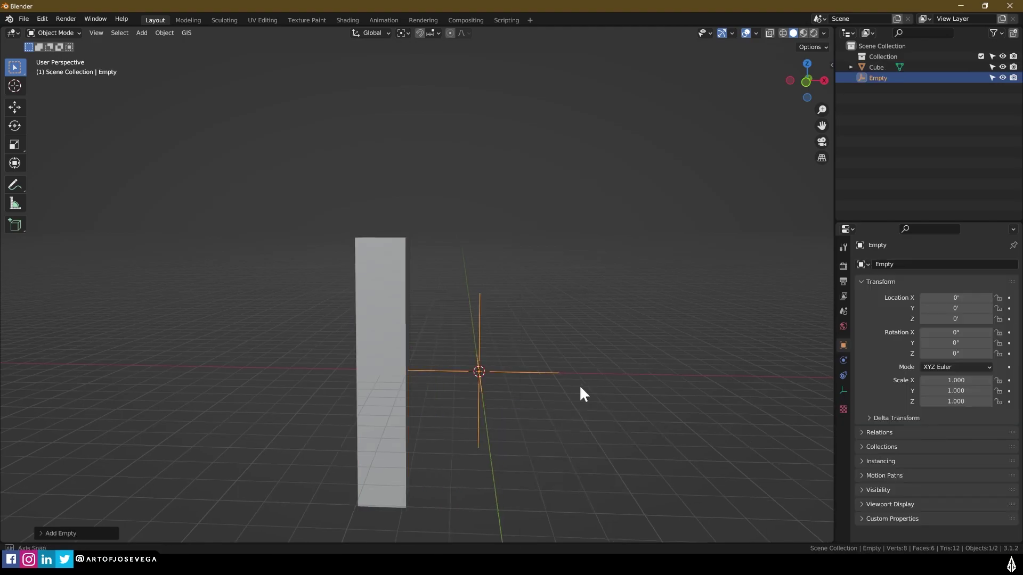
{"action": "middle_click_drag", "start_coordinate": [580, 385], "coordinate": [523, 385]}
{"action": "key", "text": "s"}
{"action": "left_click", "coordinate": [591, 375]}
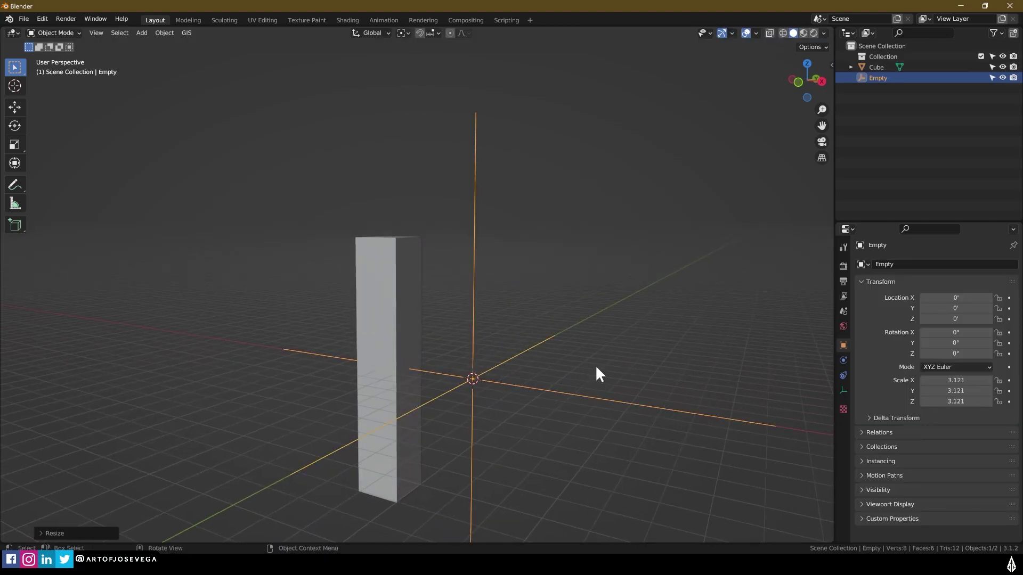
{"action": "left_click", "coordinate": [596, 366]}
{"action": "middle_click_drag", "start_coordinate": [596, 366], "coordinate": [642, 350]}
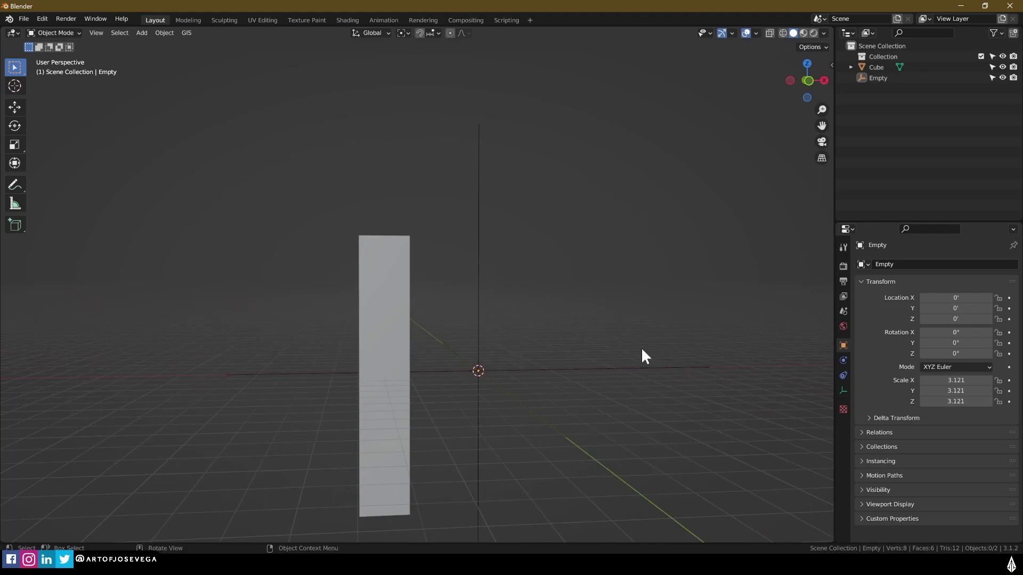
{"action": "left_click", "coordinate": [478, 336]}
{"action": "middle_click_drag", "start_coordinate": [478, 335], "coordinate": [568, 338]}
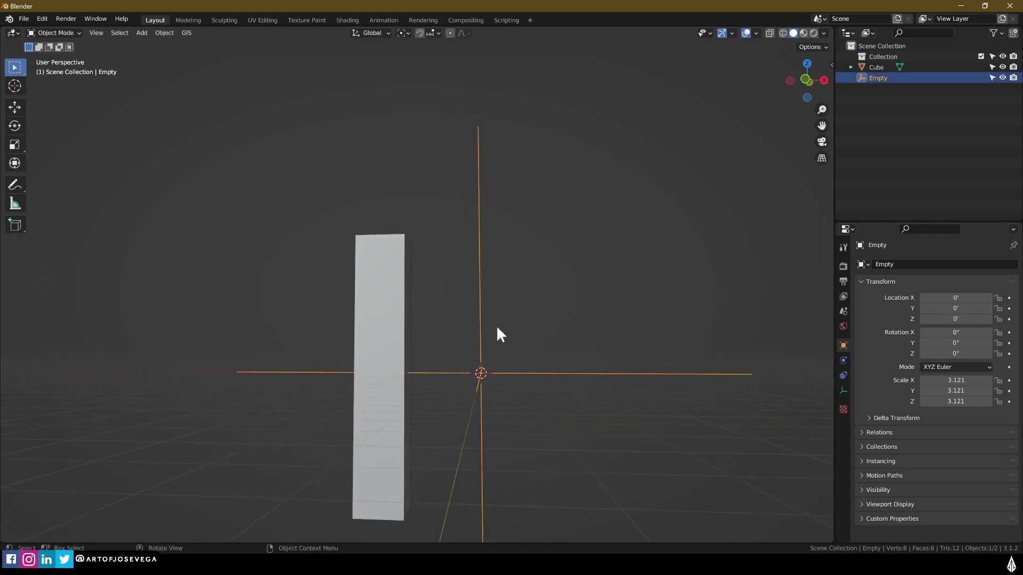
{"action": "middle_click_drag", "start_coordinate": [498, 334], "coordinate": [495, 283]}
{"action": "middle_click_drag", "start_coordinate": [435, 267], "coordinate": [516, 310]}
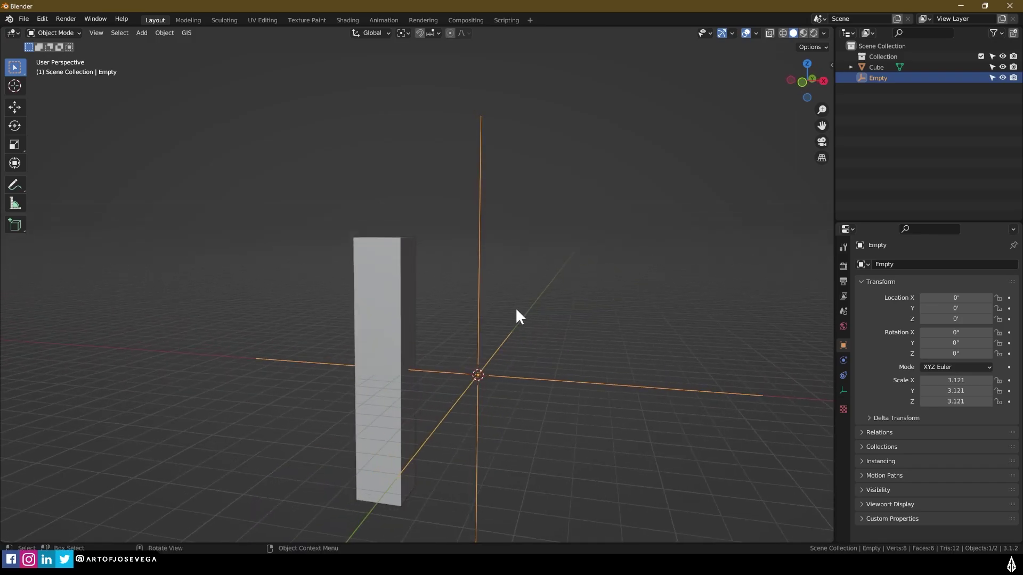
{"action": "middle_click_drag", "start_coordinate": [516, 315], "coordinate": [544, 350]}
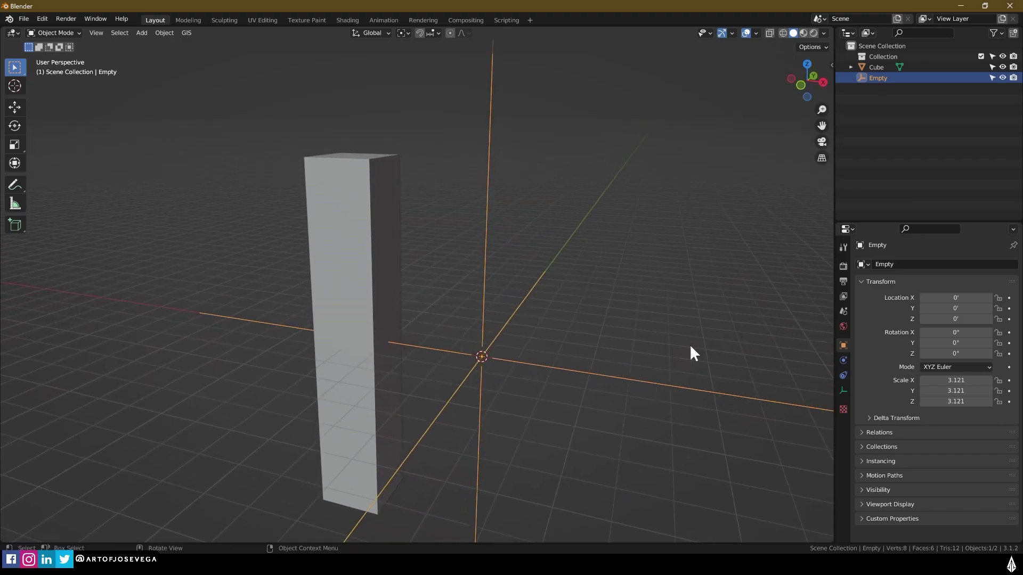
Step: Add a Mirror modifier to the pillar and assign the empty as its mirror object
{"action": "left_click", "coordinate": [356, 315]}
{"action": "middle_click_drag", "start_coordinate": [425, 353], "coordinate": [737, 373]}
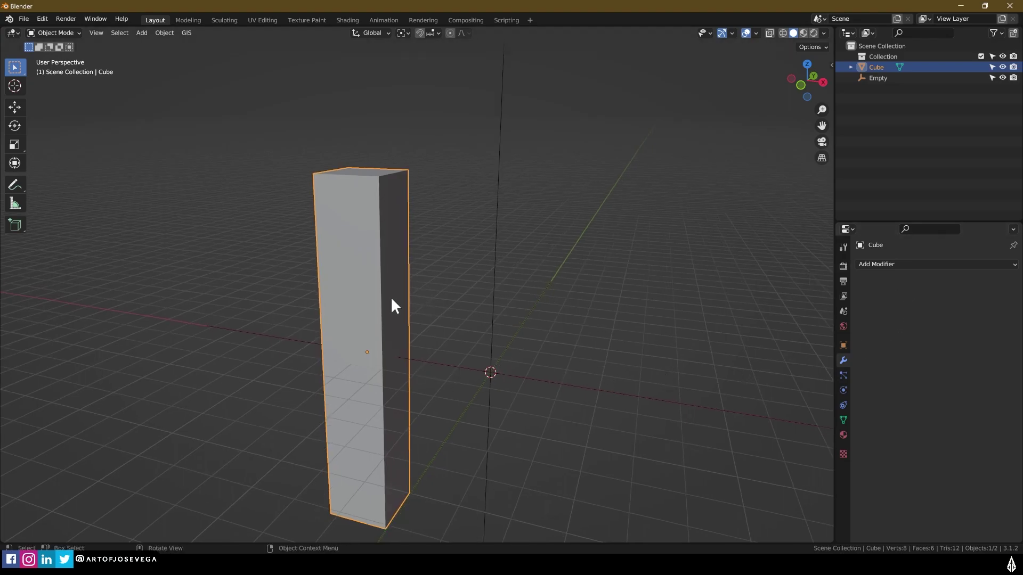
{"action": "left_click", "coordinate": [963, 265]}
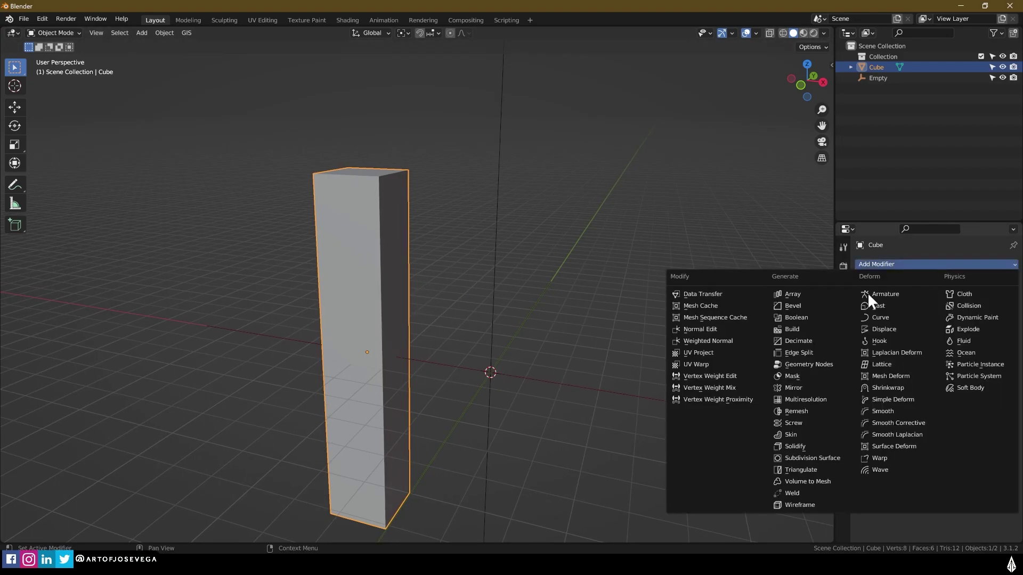
{"action": "left_click", "coordinate": [800, 386]}
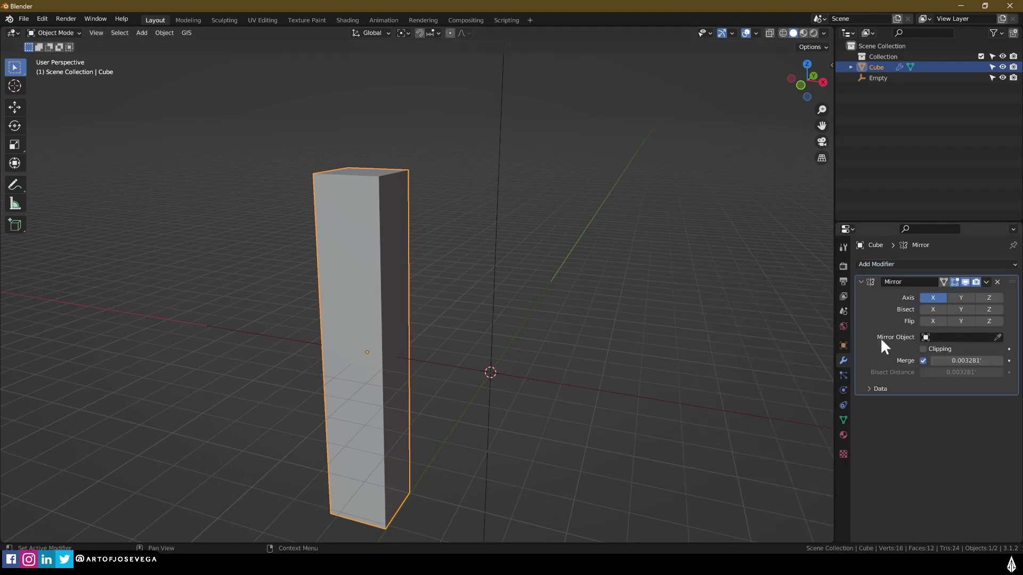
{"action": "left_click", "coordinate": [997, 337]}
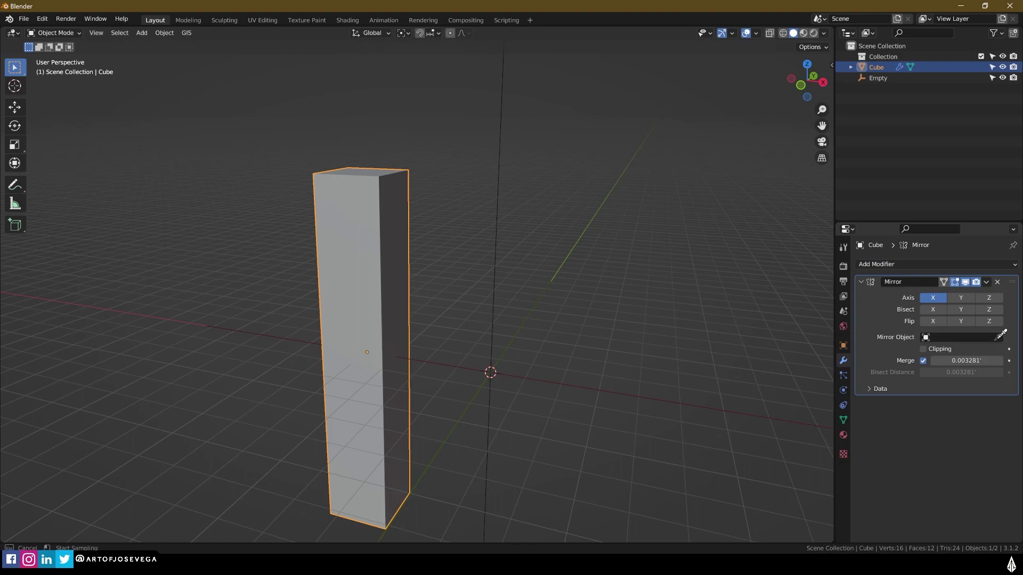
{"action": "left_click", "coordinate": [498, 315]}
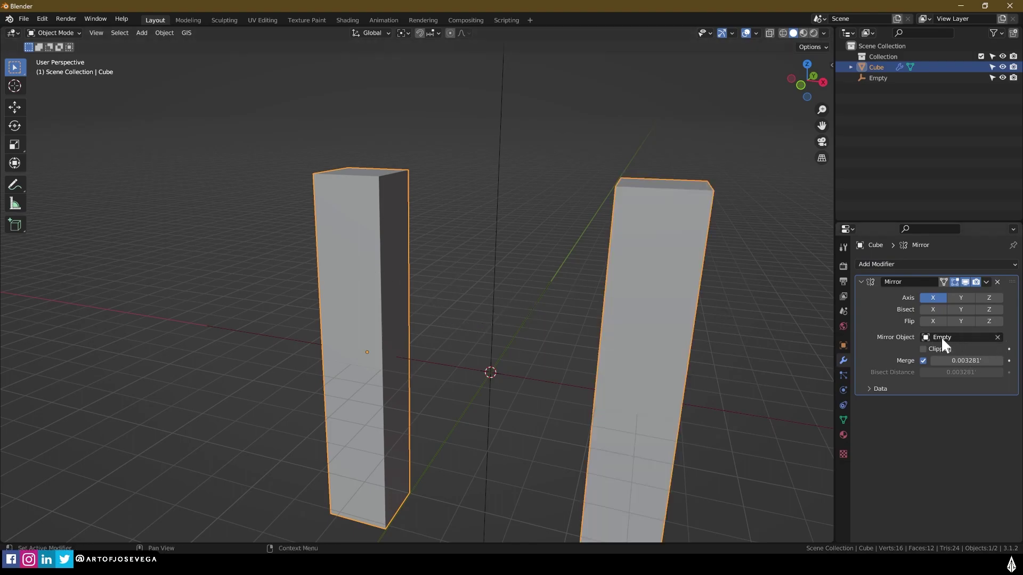
Step: Move the pillar in the negative Y direction and enable the Y axis in its Mirror modifier to produce four pillars
{"action": "middle_click_drag", "start_coordinate": [577, 330], "coordinate": [512, 337], "text": "shift"}
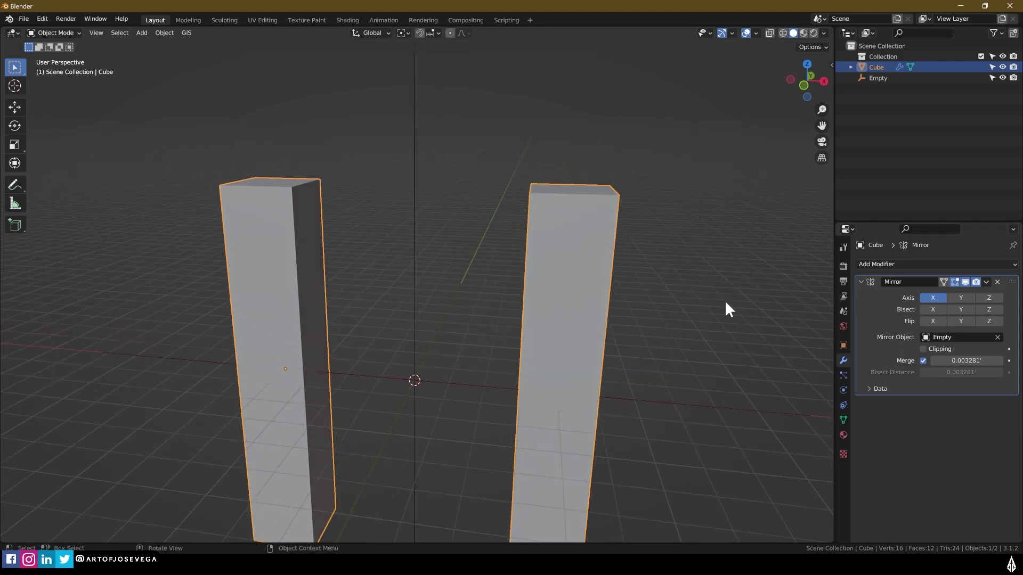
{"action": "middle_click_drag", "start_coordinate": [726, 302], "coordinate": [389, 363]}
{"action": "middle_click_drag", "start_coordinate": [577, 346], "coordinate": [500, 371]}
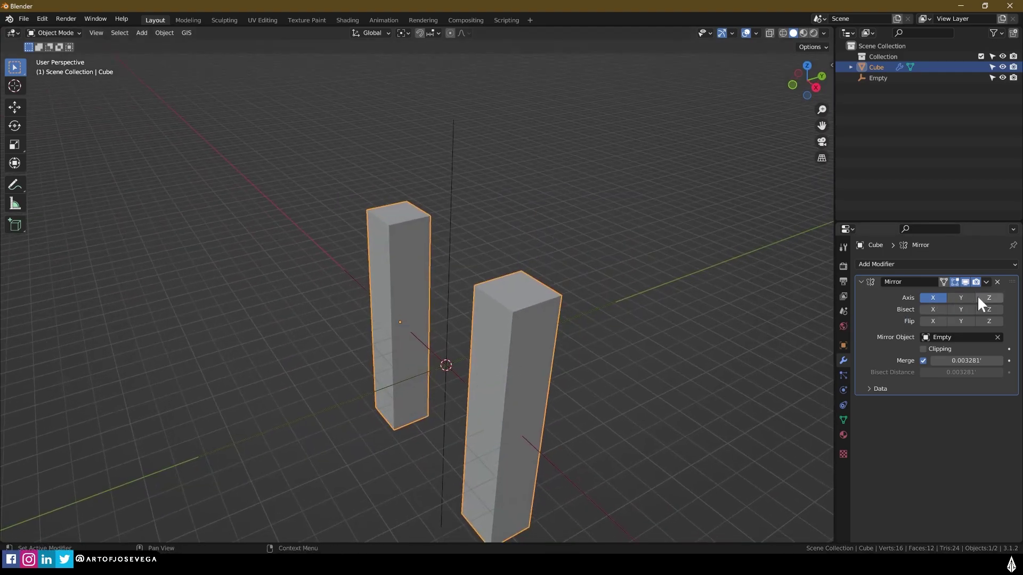
{"action": "key", "text": "g"}
{"action": "key", "text": "y"}
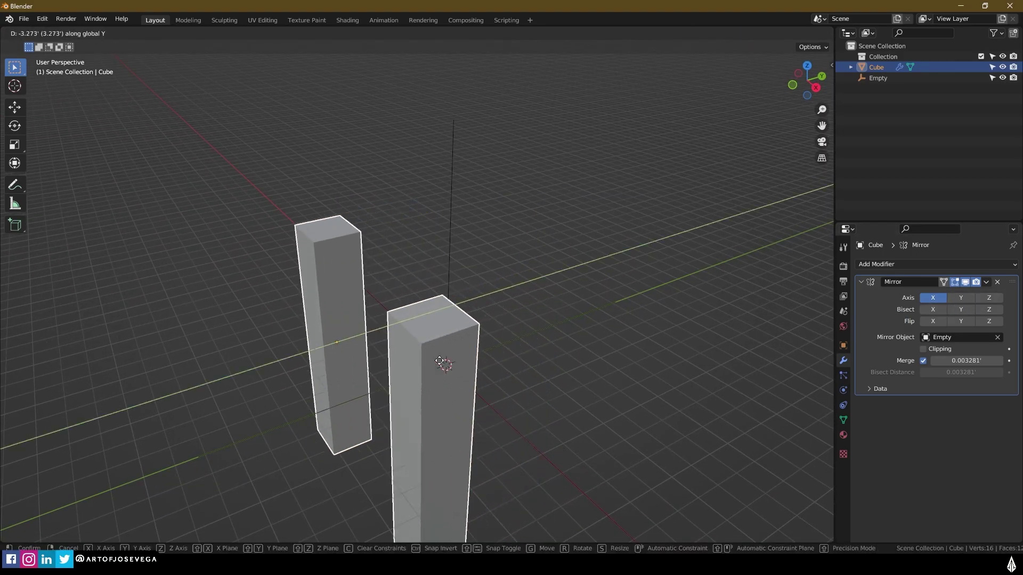
{"action": "left_click", "coordinate": [426, 367]}
{"action": "left_click", "coordinate": [960, 297]}
{"action": "middle_click_drag", "start_coordinate": [373, 347], "coordinate": [347, 215]}
{"action": "middle_click_drag", "start_coordinate": [340, 278], "coordinate": [349, 368]}
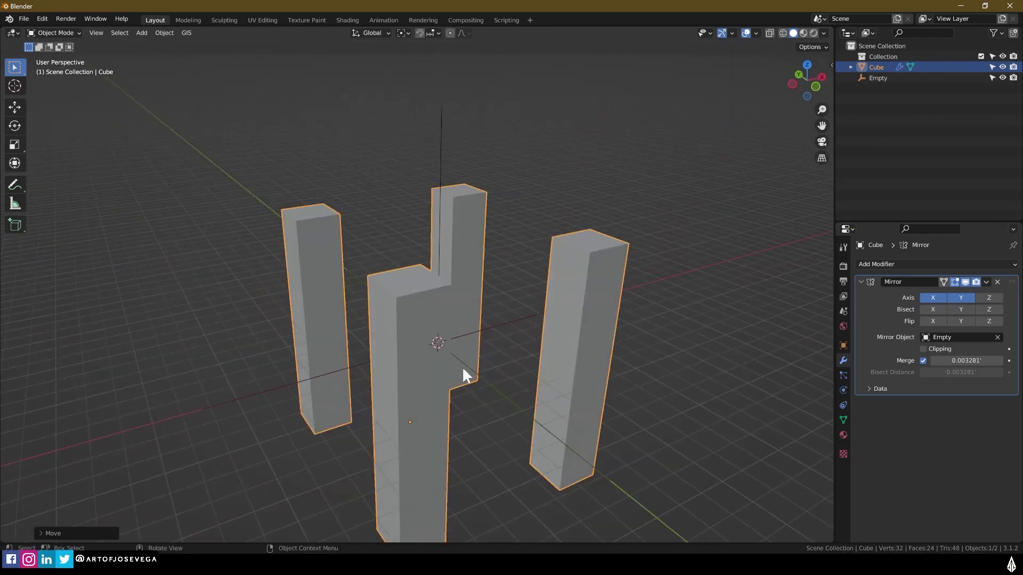
{"action": "key", "text": "s"}
{"action": "key", "text": "z"}
{"action": "right_click", "coordinate": [442, 367]}
Step: In Edit Mode and front view, add a horizontal loop cut near the bottom of the pillar
{"action": "key", "text": "Tab"}
{"action": "middle_click_drag", "start_coordinate": [497, 371], "coordinate": [490, 363]}
{"action": "left_click", "coordinate": [812, 84]}
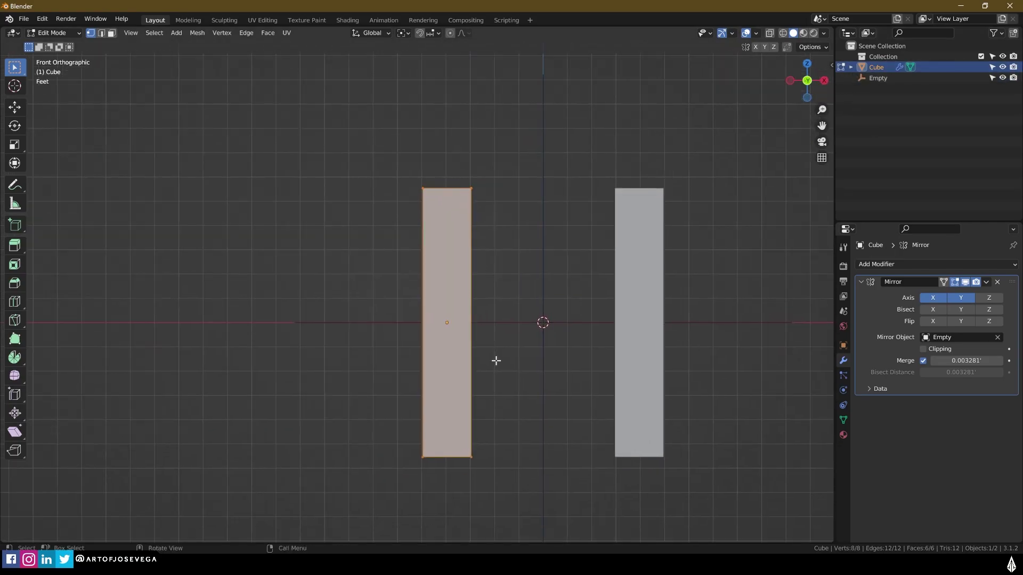
{"action": "key", "text": "ctrl+r"}
{"action": "left_click", "coordinate": [461, 323]}
{"action": "left_click", "coordinate": [449, 415]}
Step: With X-ray on, select the four side faces below the loop cut and extrude them outward along their normals
{"action": "key", "text": "3"}
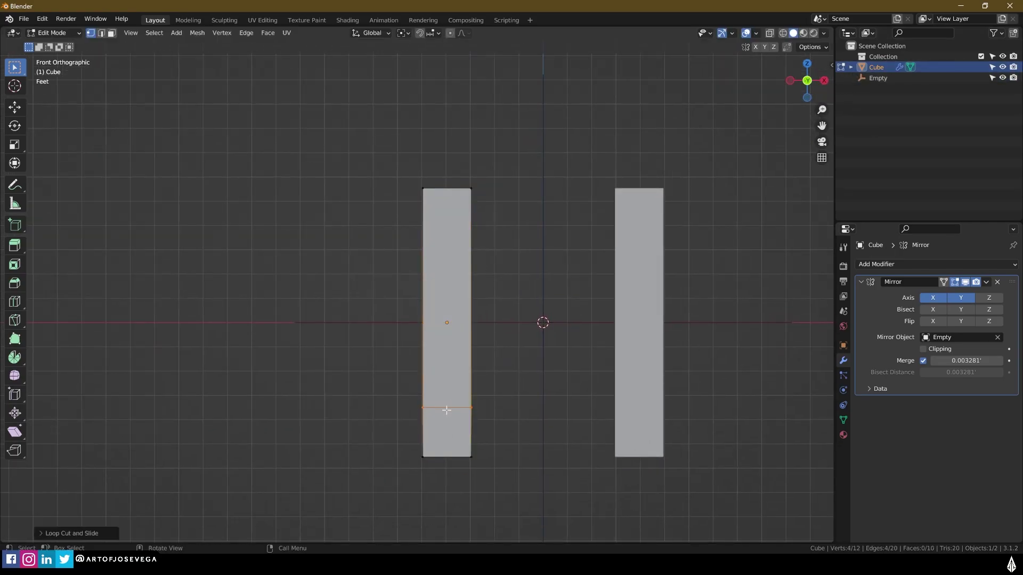
{"action": "scroll", "coordinate": [462, 399], "scroll_direction": "up", "scroll_amount": 3}
{"action": "key", "text": "alt+z"}
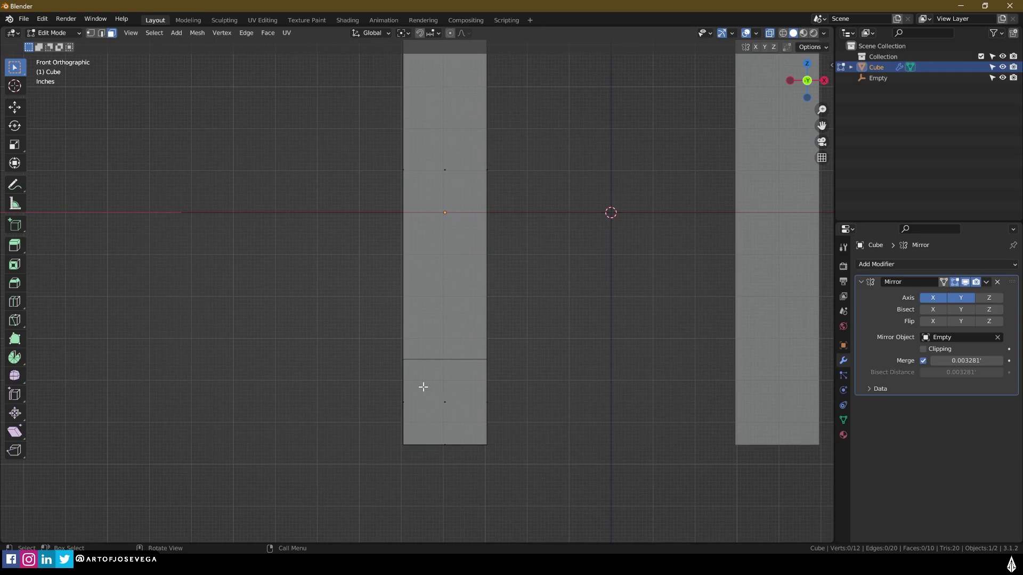
{"action": "key", "text": "c"}
{"action": "key", "text": "Escape"}
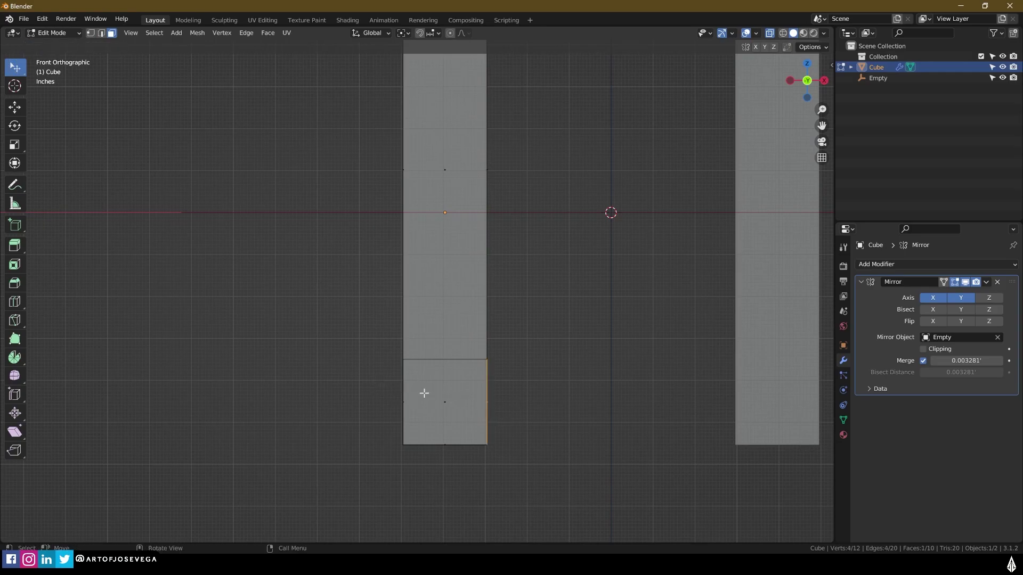
{"action": "left_click_drag", "start_coordinate": [331, 372], "coordinate": [506, 408]}
{"action": "key", "text": "alt+e"}
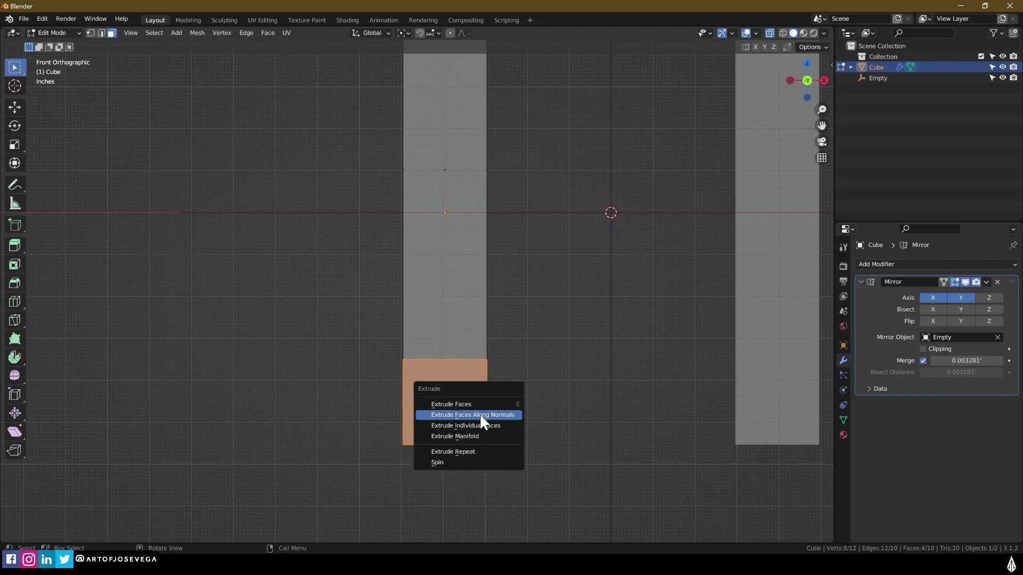
{"action": "left_click", "coordinate": [479, 414]}
Step: Scale the extruded base faces down along Z and lower them to meet the bottom of the pillar
{"action": "key", "text": "z"}
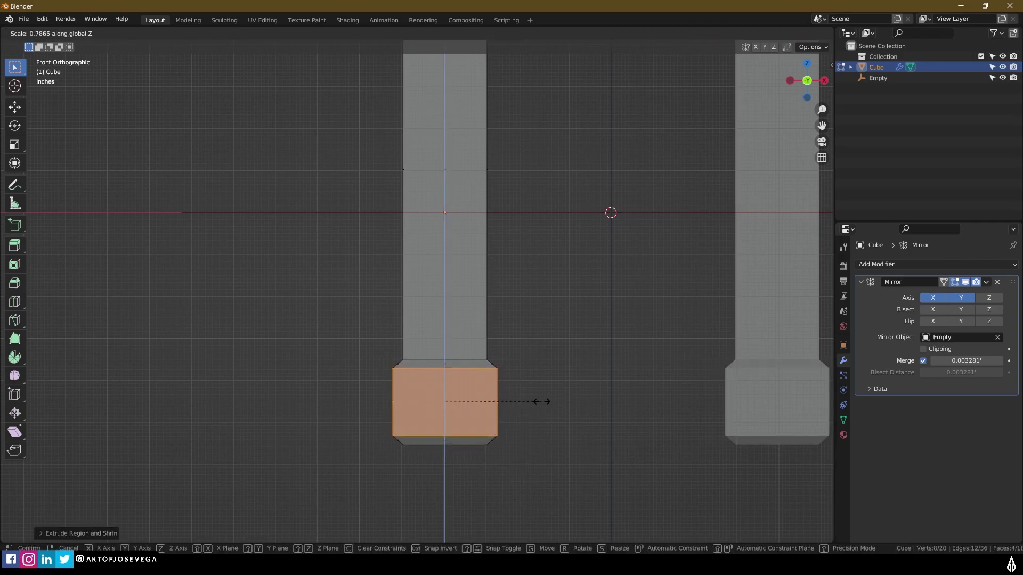
{"action": "left_click", "coordinate": [553, 399]}
{"action": "key", "text": "g"}
{"action": "key", "text": "z"}
{"action": "left_click", "coordinate": [556, 407]}
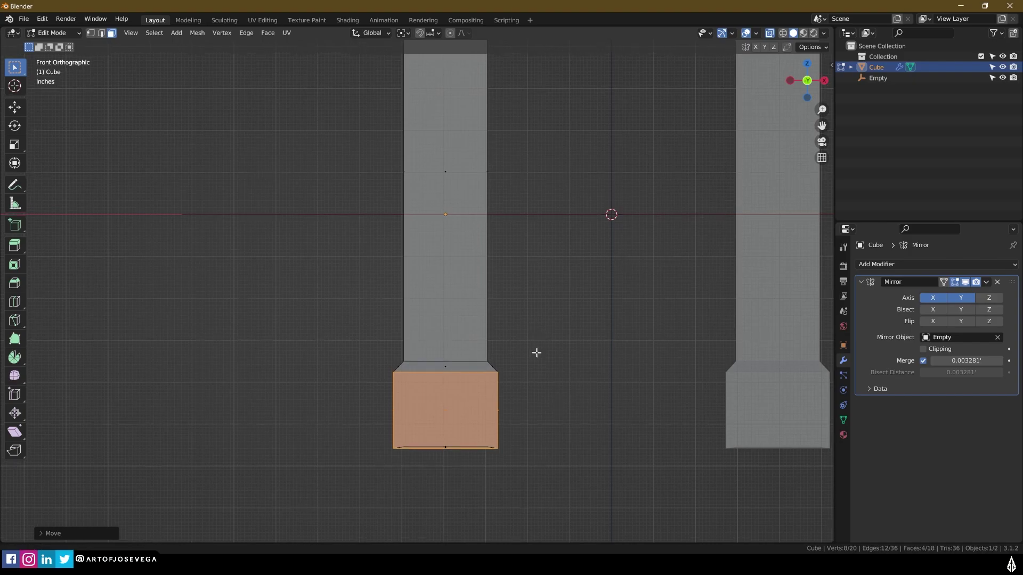
Step: Add two horizontal loop cuts around the pillar shaft and scale them close together along Z to form a narrow band
{"action": "middle_click_drag", "start_coordinate": [487, 176], "coordinate": [495, 320], "text": "shift"}
{"action": "key", "text": "ctrl+r"}
{"action": "scroll", "coordinate": [487, 298], "scroll_direction": "up", "scroll_amount": 1}
{"action": "left_click", "coordinate": [488, 298]}
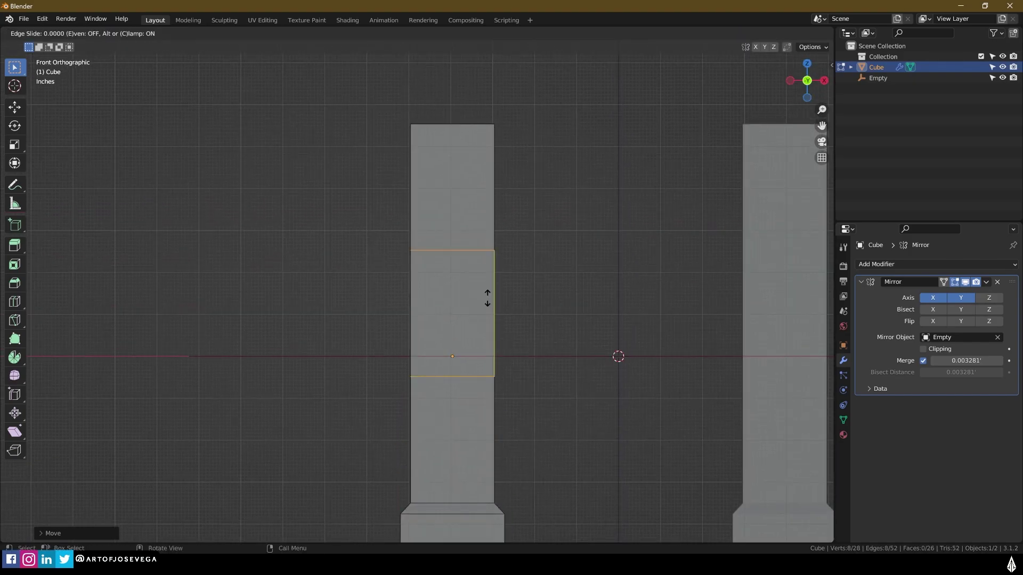
{"action": "right_click", "coordinate": [487, 298]}
{"action": "key", "text": "s"}
{"action": "key", "text": "z"}
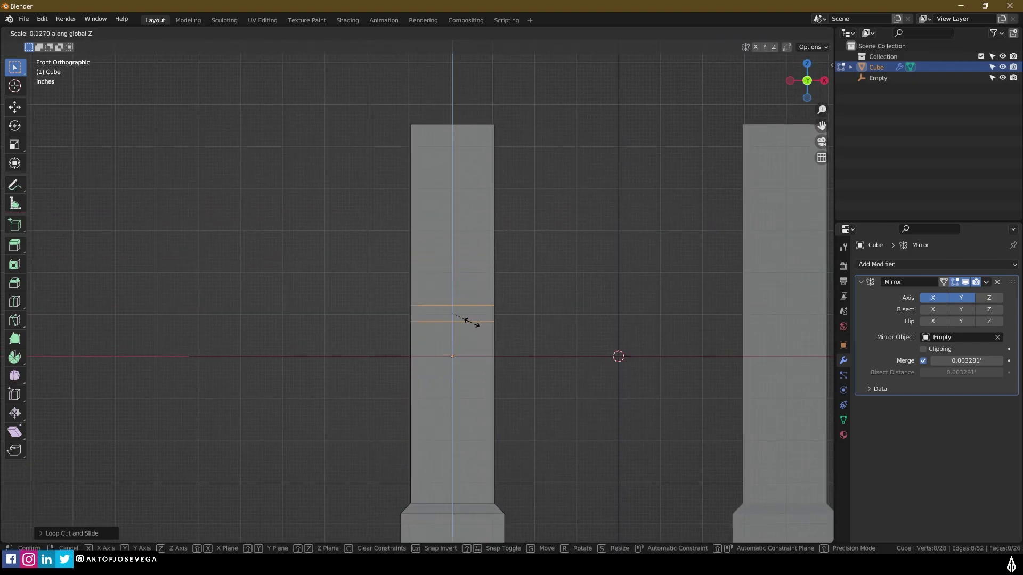
{"action": "left_click", "coordinate": [471, 321]}
Step: Extrude the band's side faces inward along their normals by about 0.24' and change to vertex selection
{"action": "key", "text": "3"}
{"action": "left_click", "coordinate": [402, 312], "text": "alt"}
{"action": "key", "text": "alt+e"}
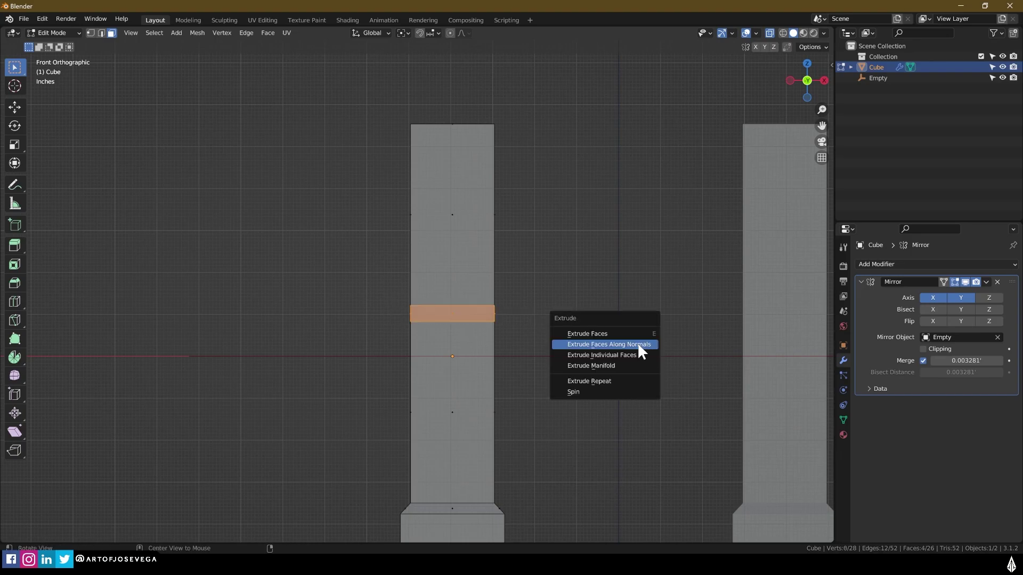
{"action": "left_click", "coordinate": [635, 345]}
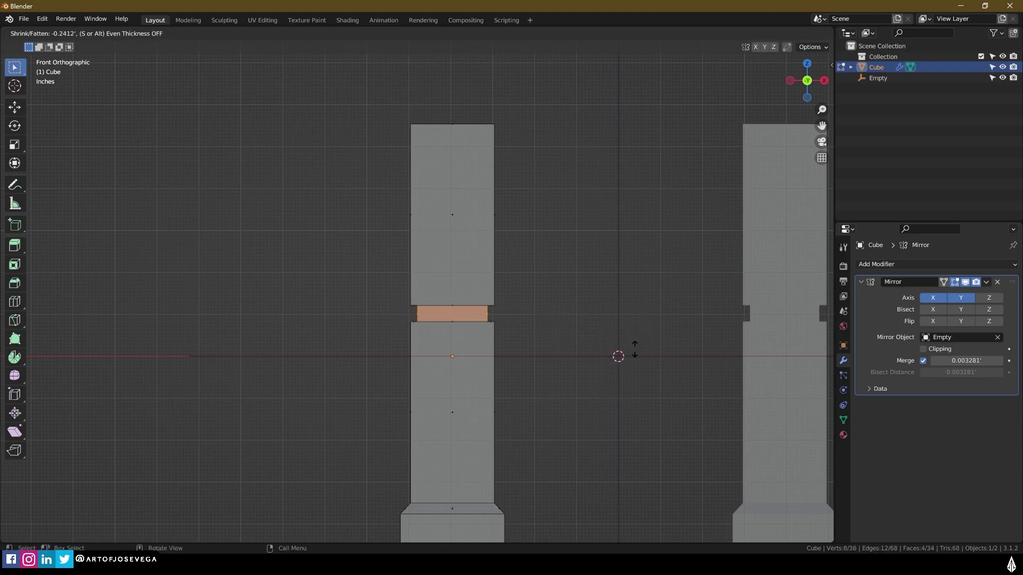
{"action": "left_click", "coordinate": [634, 348]}
{"action": "key", "text": "1"}
{"action": "key", "text": "alt+z"}
{"action": "left_click_drag", "start_coordinate": [391, 315], "coordinate": [568, 360]}
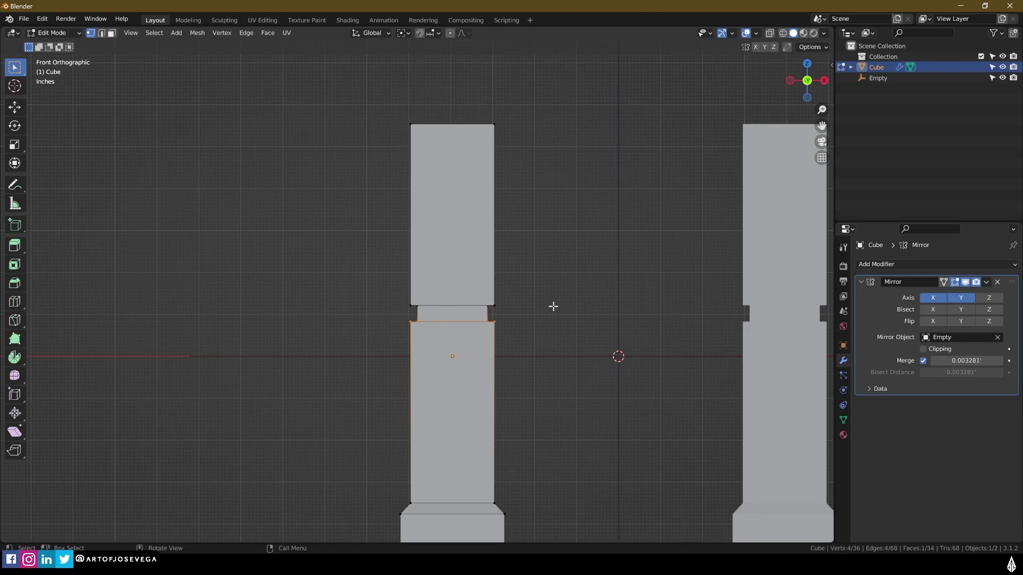
{"action": "key", "text": "g"}
{"action": "key", "text": "z"}
{"action": "right_click", "coordinate": [550, 426]}
{"action": "key", "text": "alt+z"}
Step: Lower the bottom vertices of the recess along Z to just above the base and return to Object Mode
{"action": "left_click_drag", "start_coordinate": [403, 315], "coordinate": [587, 342]}
{"action": "key", "text": "g"}
{"action": "key", "text": "z"}
{"action": "left_click", "coordinate": [556, 434]}
{"action": "key", "text": "Tab"}
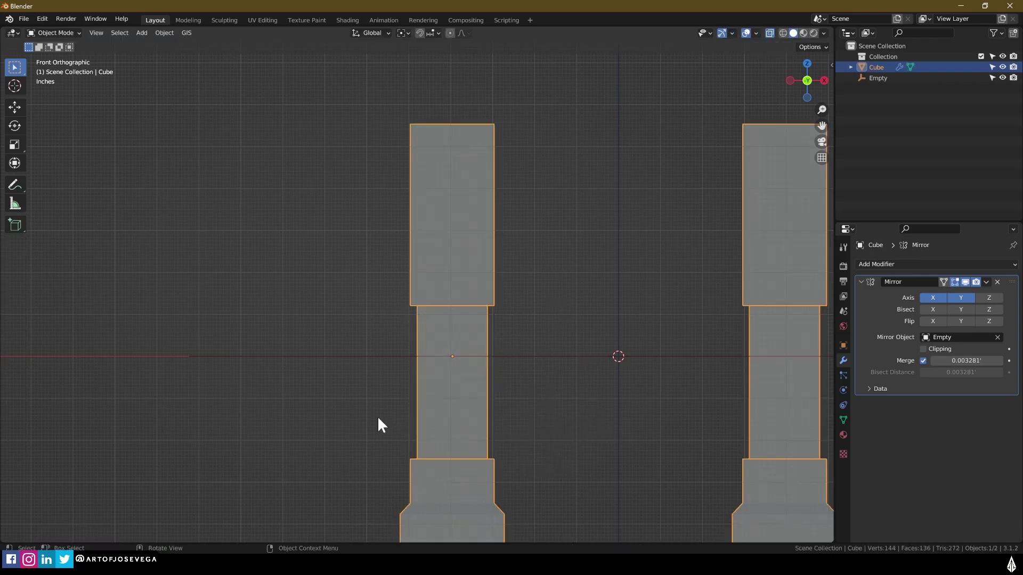
Step: Examine the recessed shafts and bases of the four mirrored pillars from several angles
{"action": "left_click", "coordinate": [556, 314]}
{"action": "middle_click_drag", "start_coordinate": [556, 315], "coordinate": [506, 384]}
{"action": "left_click", "coordinate": [626, 324]}
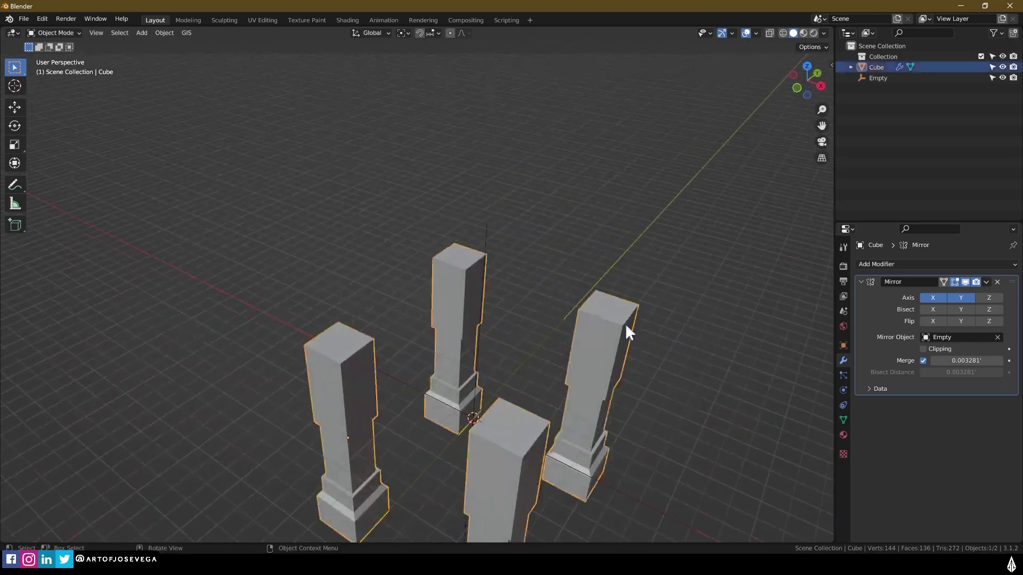
{"action": "middle_click_drag", "start_coordinate": [604, 367], "coordinate": [416, 320], "text": "shift"}
{"action": "middle_click_drag", "start_coordinate": [498, 330], "coordinate": [551, 346], "text": "shift"}
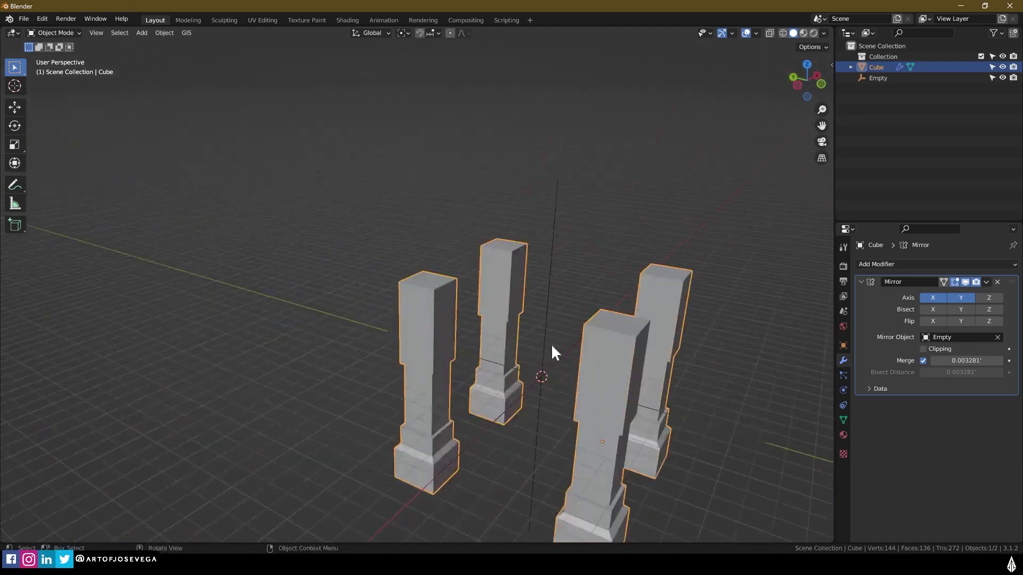
{"action": "middle_click_drag", "start_coordinate": [630, 327], "coordinate": [559, 352], "text": "shift"}
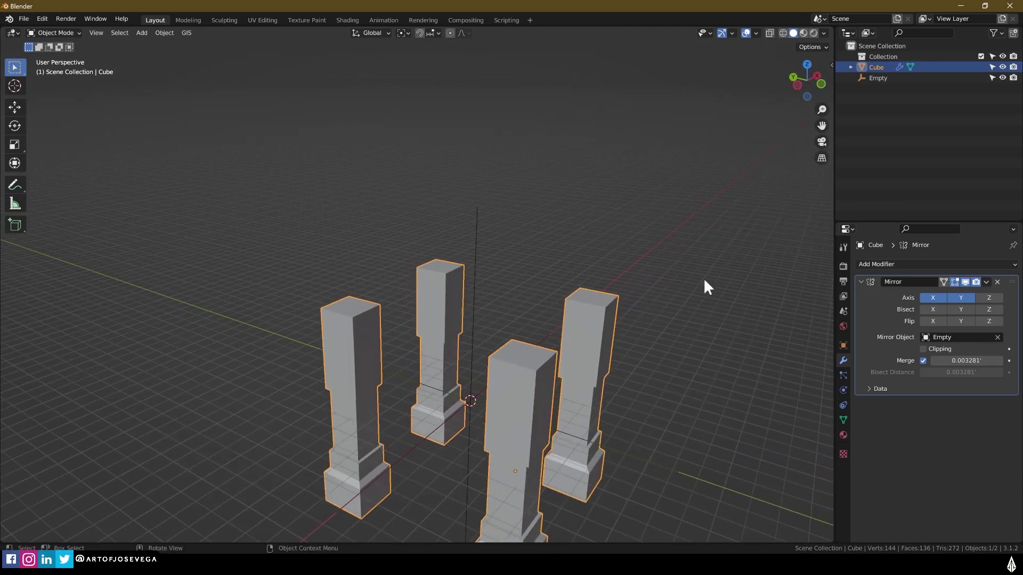
{"action": "middle_click_drag", "start_coordinate": [410, 320], "coordinate": [488, 333]}
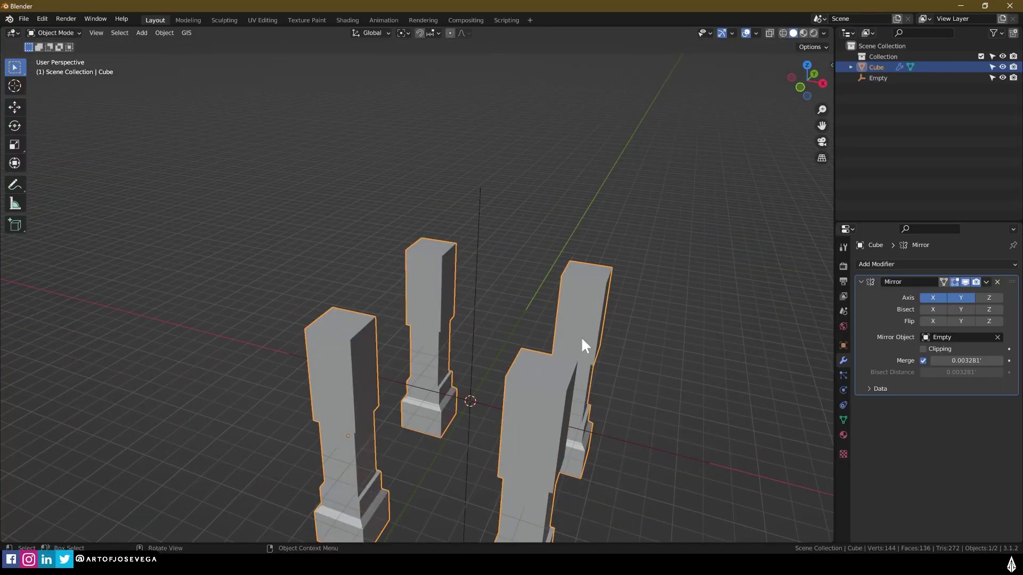
{"action": "middle_click_drag", "start_coordinate": [582, 345], "coordinate": [535, 378]}
{"action": "key", "text": "g"}
{"action": "key", "text": "y"}
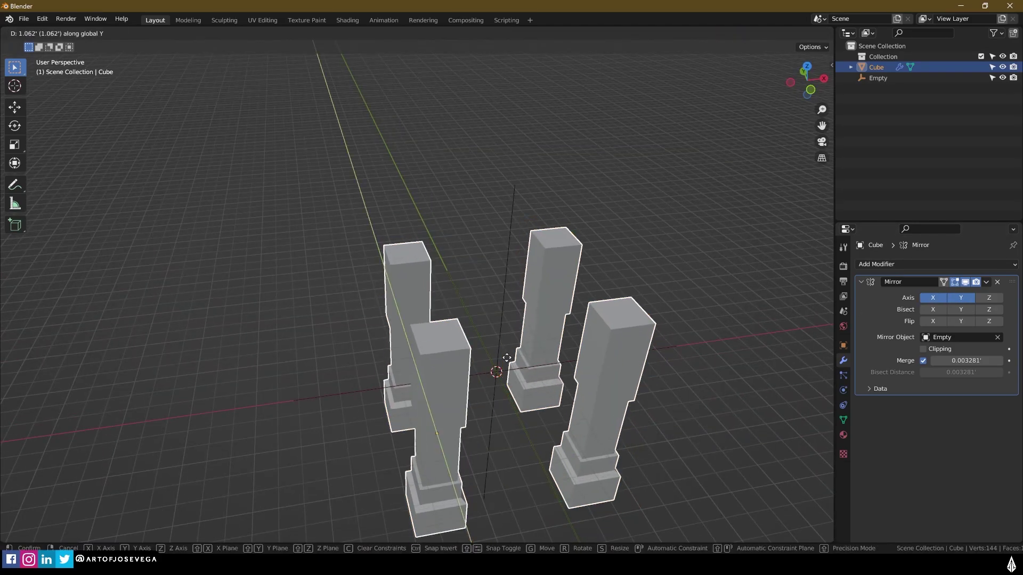
{"action": "right_click", "coordinate": [464, 324]}
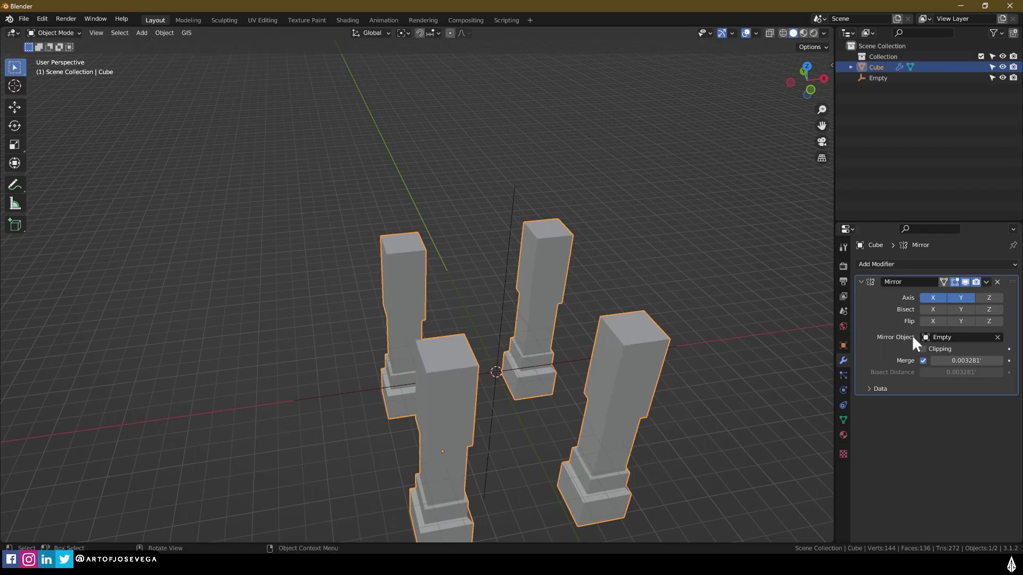
Step: Set the pillar's Y location to 0 and disable the Y axis in its Mirror modifier
{"action": "left_click", "coordinate": [842, 345]}
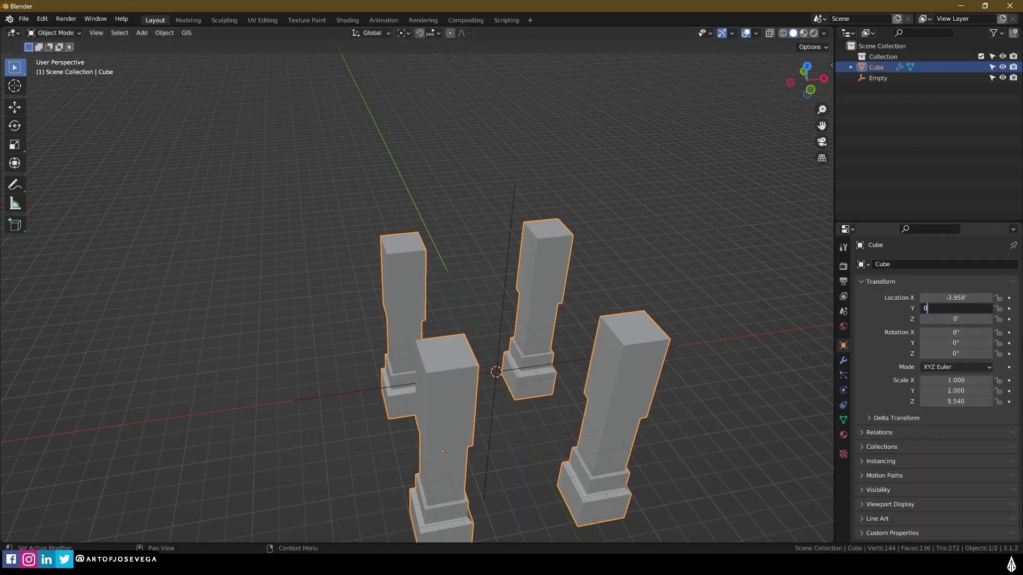
{"action": "type", "text": "0"}
{"action": "key", "text": "Return"}
{"action": "left_click", "coordinate": [843, 360]}
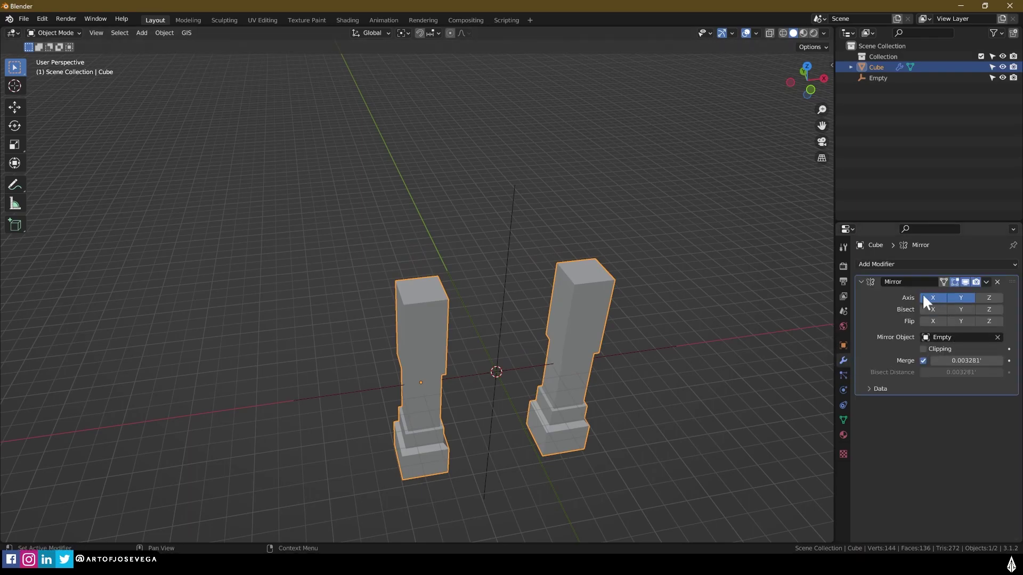
{"action": "left_click", "coordinate": [966, 296]}
Step: In front view, raise the pillar pair until the bases stand roughly on the ground line
{"action": "middle_click_drag", "start_coordinate": [692, 327], "coordinate": [695, 315]}
{"action": "middle_click_drag", "start_coordinate": [543, 344], "coordinate": [543, 312]}
{"action": "key", "text": "KP_1"}
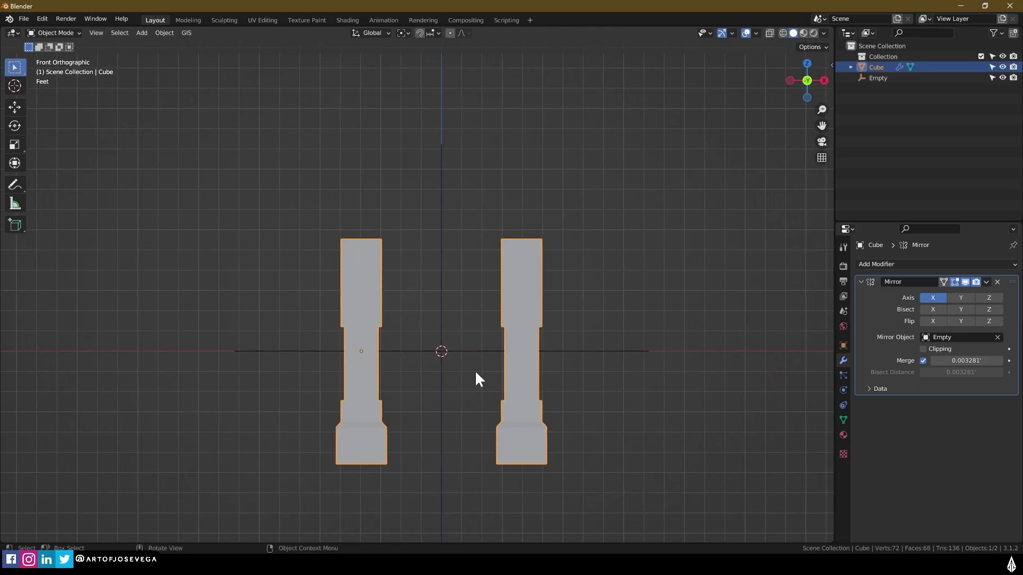
{"action": "key", "text": "g"}
{"action": "left_click", "coordinate": [477, 262]}
Step: Duplicate the pillar pair, place the copy between the originals and stretch it taller along Z
{"action": "scroll", "coordinate": [433, 269], "scroll_direction": "up", "scroll_amount": 2}
{"action": "middle_click_drag", "start_coordinate": [395, 279], "coordinate": [397, 343], "text": "shift"}
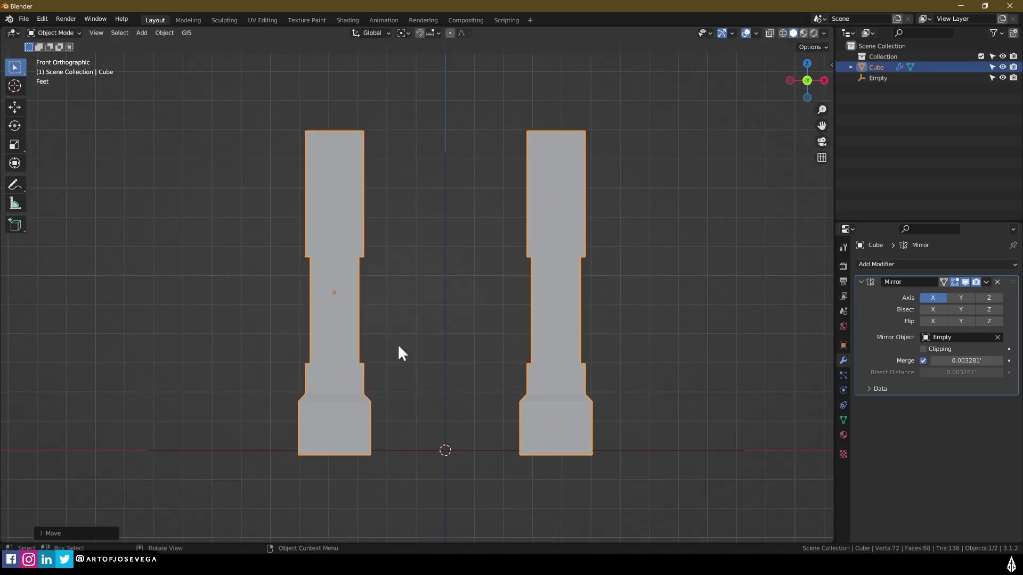
{"action": "key", "text": "shift+d"}
{"action": "left_click", "coordinate": [478, 332]}
{"action": "key", "text": "s"}
{"action": "key", "text": "z"}
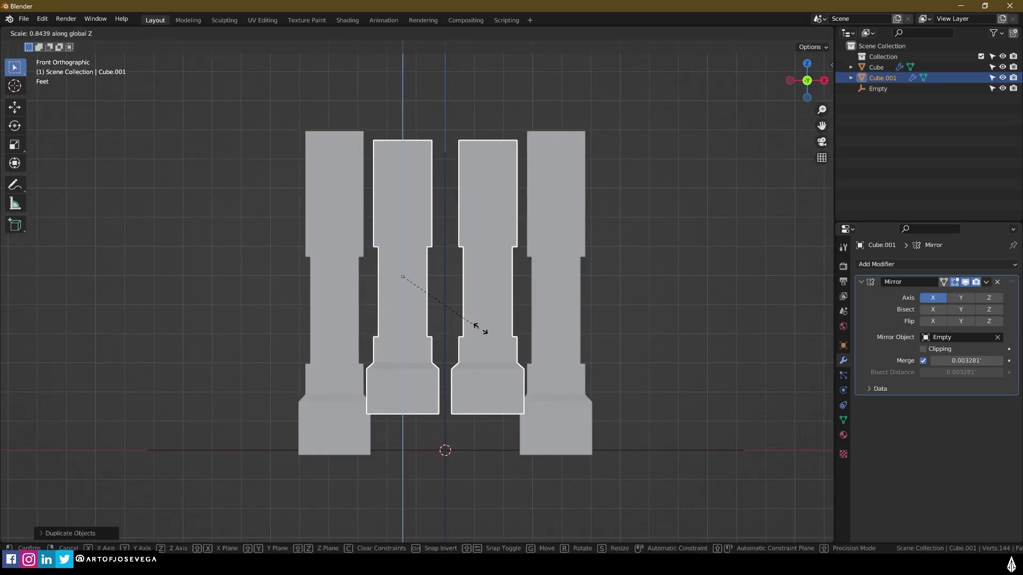
{"action": "left_click", "coordinate": [503, 307]}
Step: Thin the copied pair along Y and widen it along X so it forms a solid wall between the pillars
{"action": "middle_click_drag", "start_coordinate": [502, 306], "coordinate": [610, 323]}
{"action": "key", "text": "s"}
{"action": "key", "text": "y"}
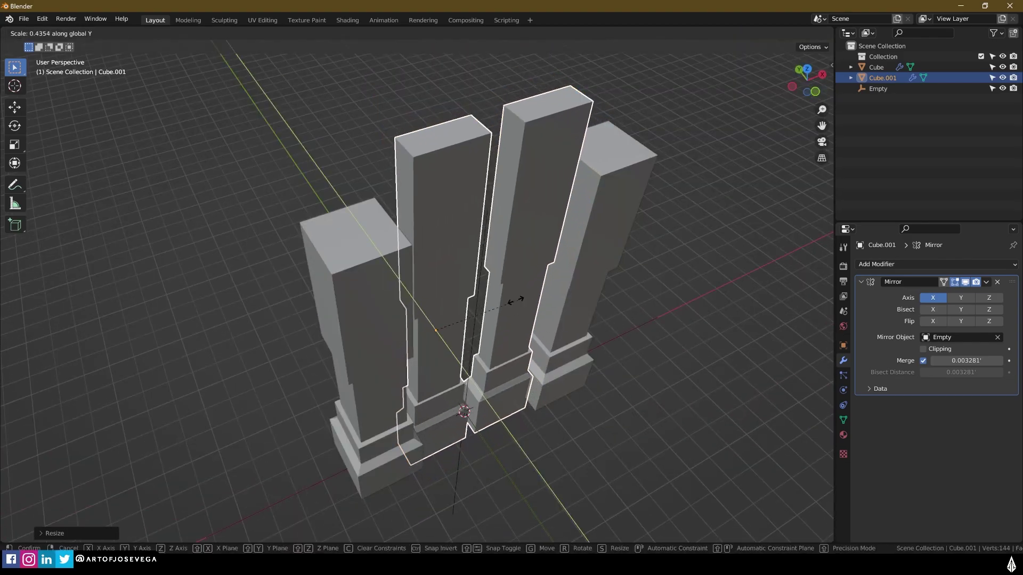
{"action": "left_click", "coordinate": [494, 302]}
{"action": "key", "text": "s"}
{"action": "key", "text": "x"}
{"action": "left_click", "coordinate": [568, 294]}
{"action": "middle_click_drag", "start_coordinate": [530, 346], "coordinate": [482, 298]}
{"action": "key", "text": "alt+a"}
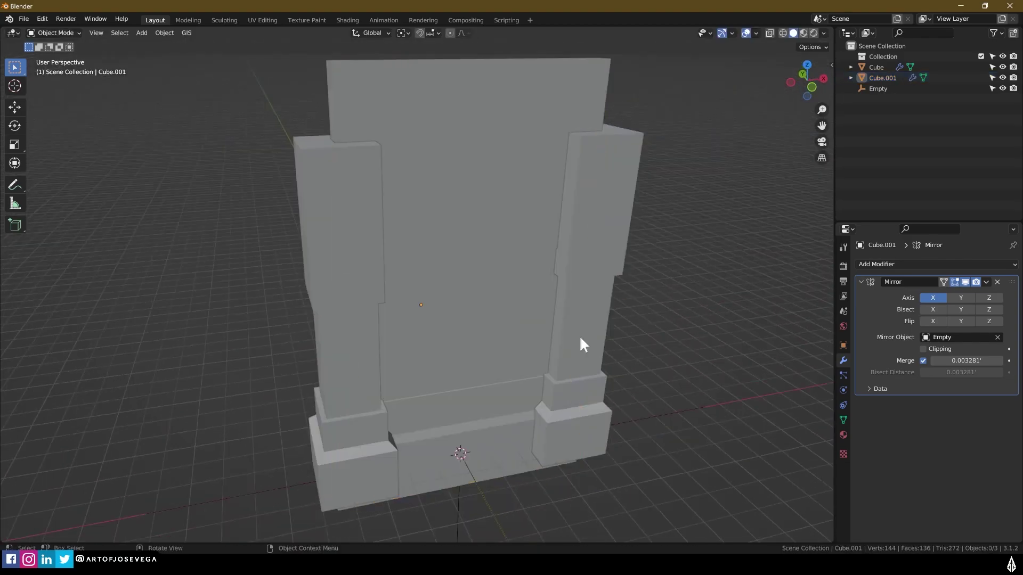
{"action": "middle_click_drag", "start_coordinate": [580, 344], "coordinate": [544, 317]}
{"action": "left_click", "coordinate": [551, 317]}
{"action": "key", "text": "s"}
{"action": "key", "text": "z"}
{"action": "right_click", "coordinate": [576, 318]}
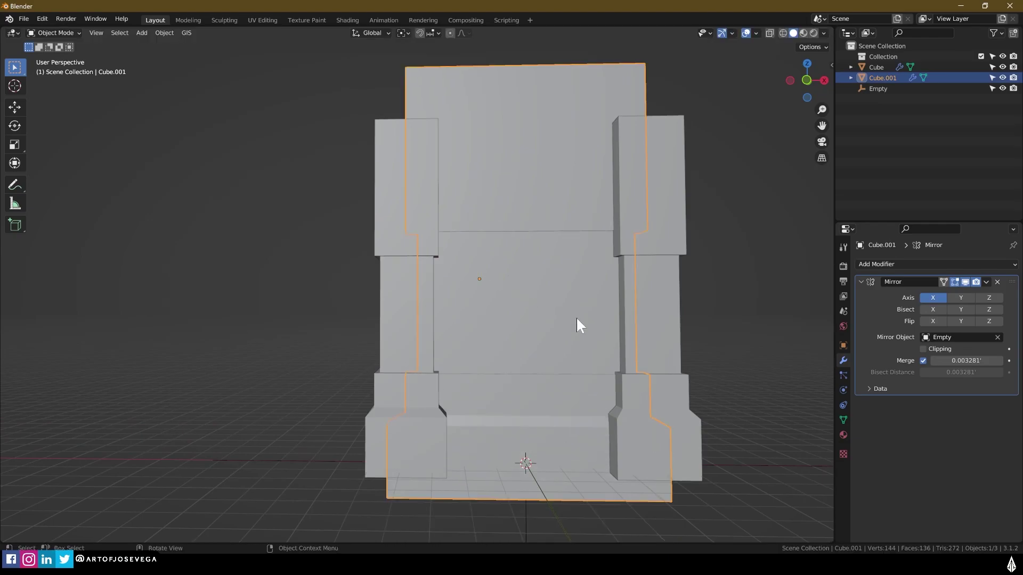
Step: Duplicate the original pillar pair in place and rotate the copy 90° in front view
{"action": "middle_click_drag", "start_coordinate": [488, 227], "coordinate": [485, 235]}
{"action": "left_click", "coordinate": [397, 216]}
{"action": "left_click", "coordinate": [806, 80]}
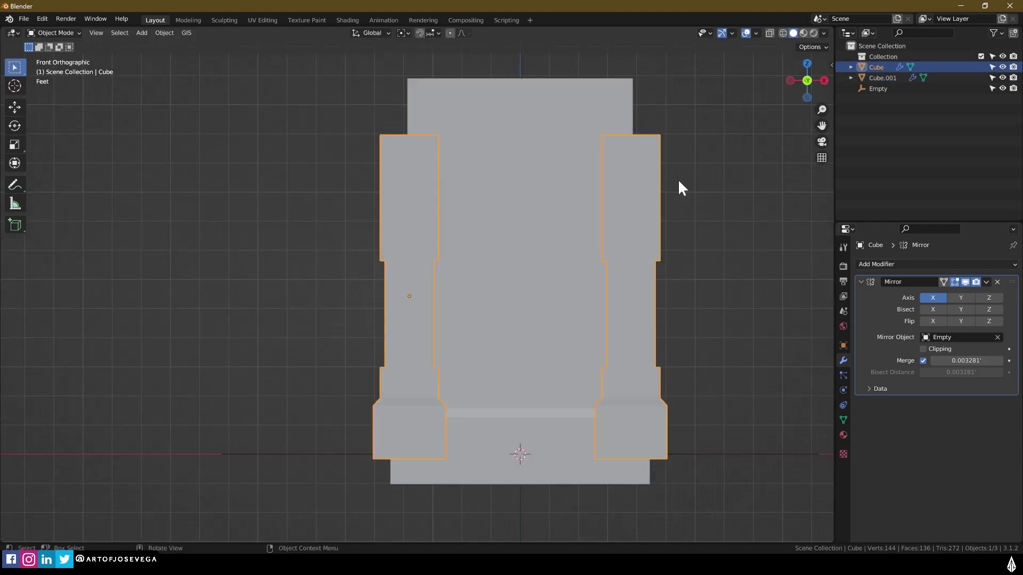
{"action": "key", "text": "shift+d"}
{"action": "key", "text": "Escape"}
{"action": "key", "text": "r"}
{"action": "key", "text": "9"}
{"action": "key", "text": "0"}
{"action": "key", "text": "Return"}
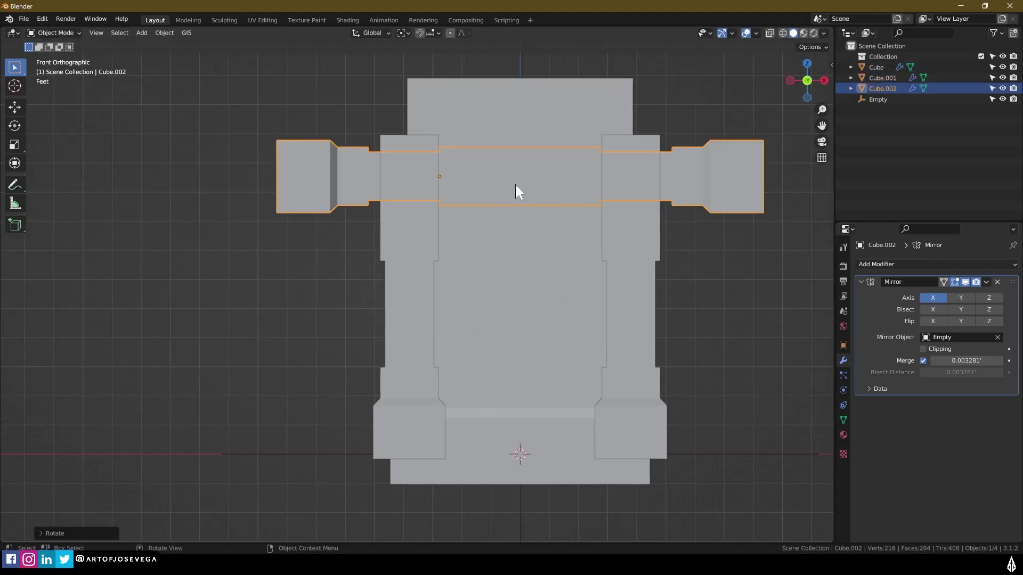
Step: Shrink the rotated copy into a slim beam spanning both pillars and raise it along Z to the pillar tops
{"action": "key", "text": "s"}
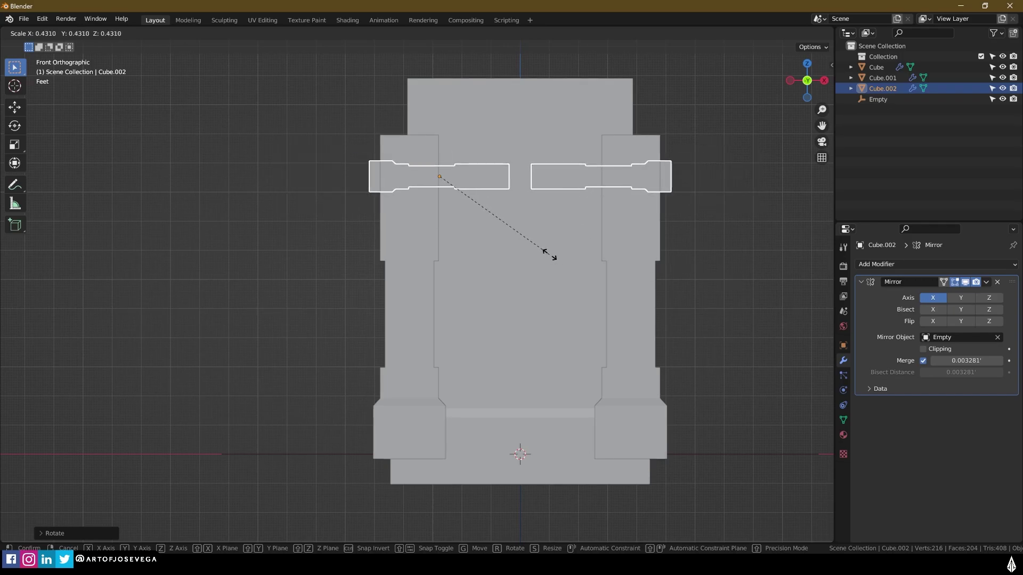
{"action": "key", "text": "x"}
{"action": "left_click", "coordinate": [578, 255]}
{"action": "key", "text": "g"}
{"action": "key", "text": "z"}
{"action": "left_click", "coordinate": [582, 221]}
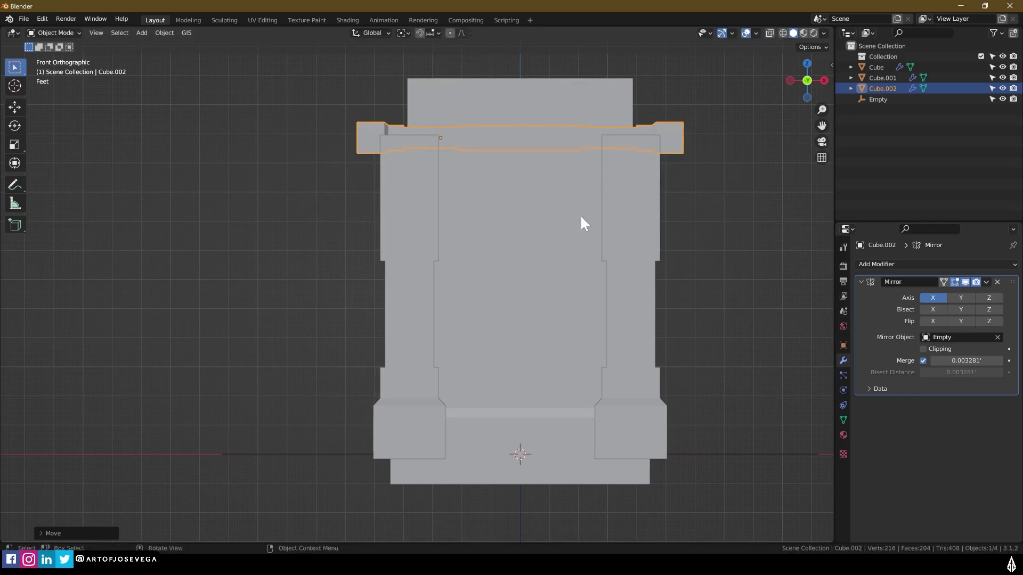
Step: Scale the beam up along Y so that it overhangs the pillars, and deselect it
{"action": "middle_click_drag", "start_coordinate": [582, 222], "coordinate": [520, 222]}
{"action": "key", "text": "s"}
{"action": "key", "text": "y"}
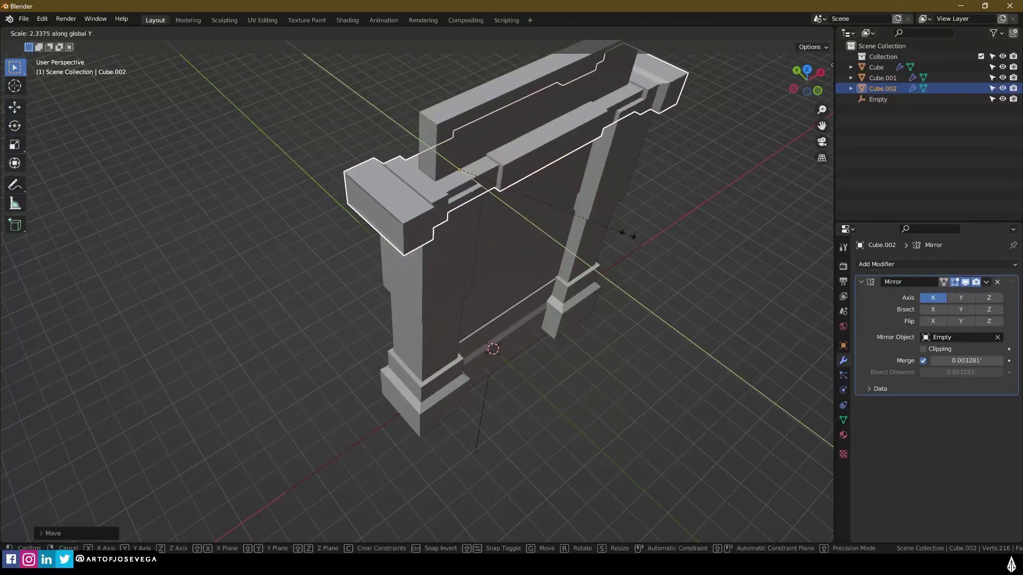
{"action": "left_click", "coordinate": [694, 247]}
{"action": "middle_click_drag", "start_coordinate": [669, 198], "coordinate": [630, 220]}
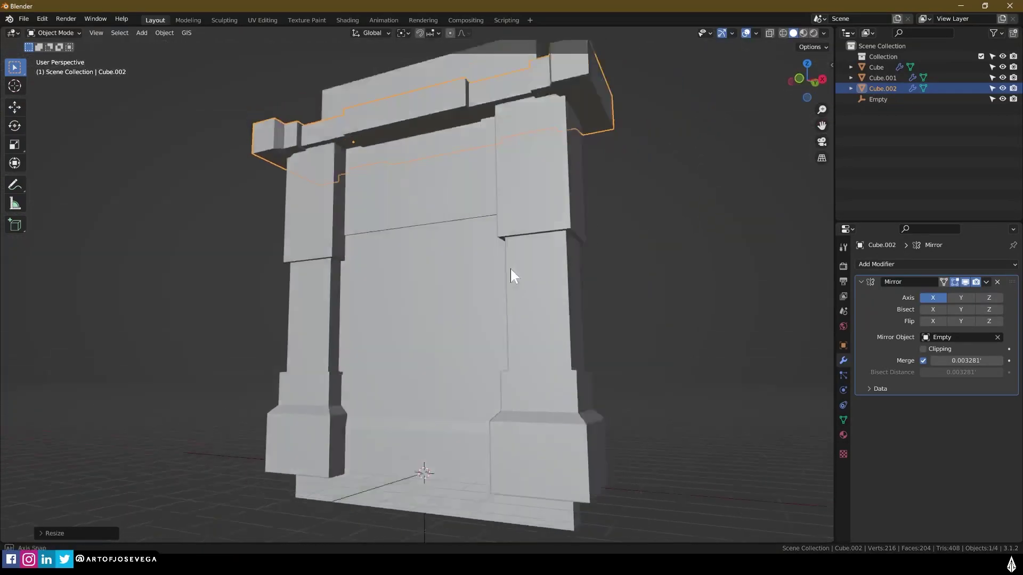
{"action": "key", "text": "alt+a"}
Step: Add a plane mesh and scale it up into a large ground surface under the structure
{"action": "middle_click_drag", "start_coordinate": [513, 274], "coordinate": [523, 364]}
{"action": "scroll", "coordinate": [522, 363], "scroll_direction": "down", "scroll_amount": 4}
{"action": "key", "text": "shift+a"}
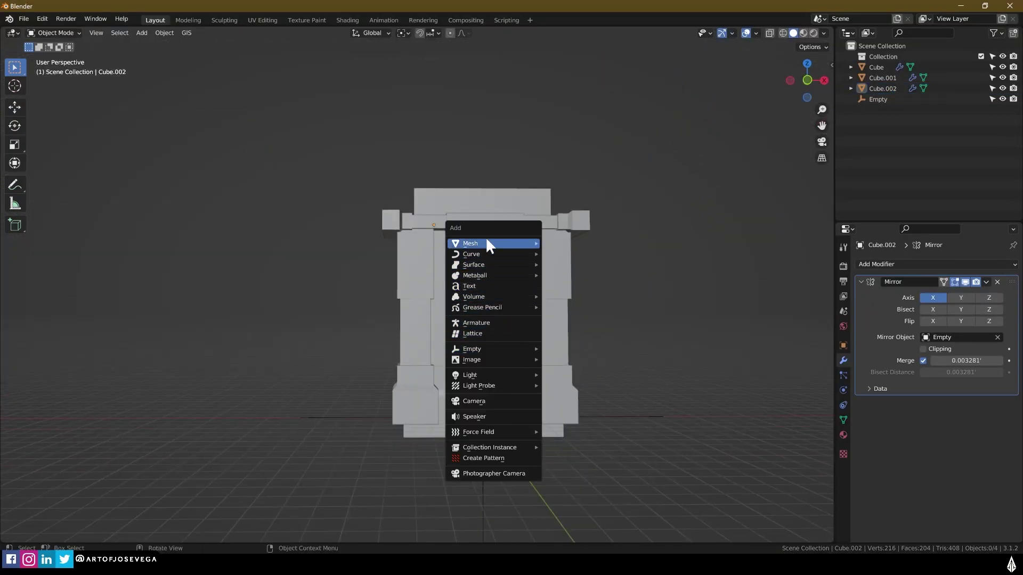
{"action": "mouse_move", "coordinate": [486, 243]}
{"action": "left_click", "coordinate": [577, 241]}
{"action": "key", "text": "s"}
{"action": "left_click", "coordinate": [735, 370]}
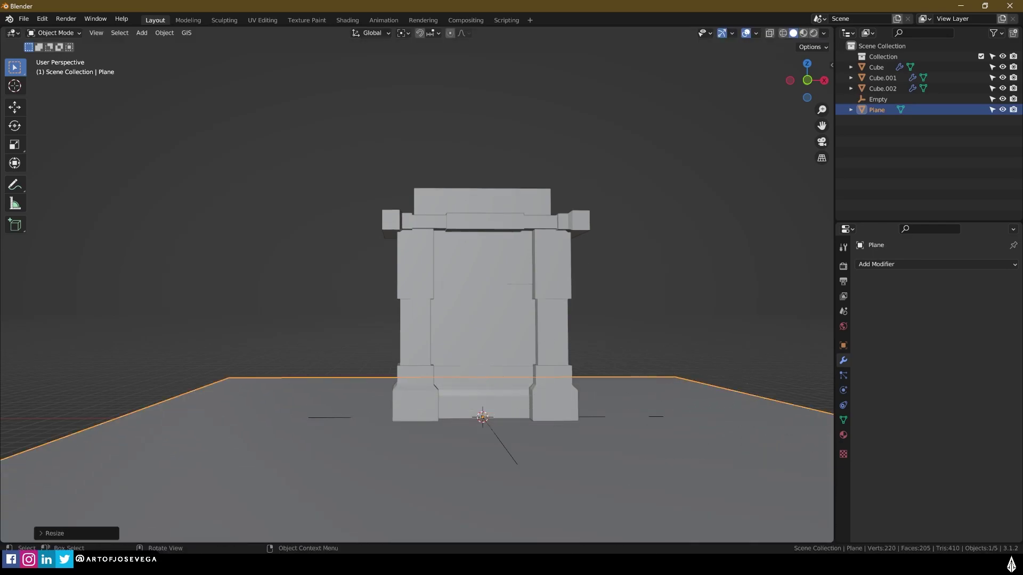
{"action": "key", "text": "alt+a"}
Step: Examine the blocked-out wall, pillars, beam and ground from the front and both sides
{"action": "middle_click_drag", "start_coordinate": [564, 346], "coordinate": [501, 328]}
{"action": "scroll", "coordinate": [501, 327], "scroll_direction": "up", "scroll_amount": 4}
{"action": "left_click", "coordinate": [437, 175]}
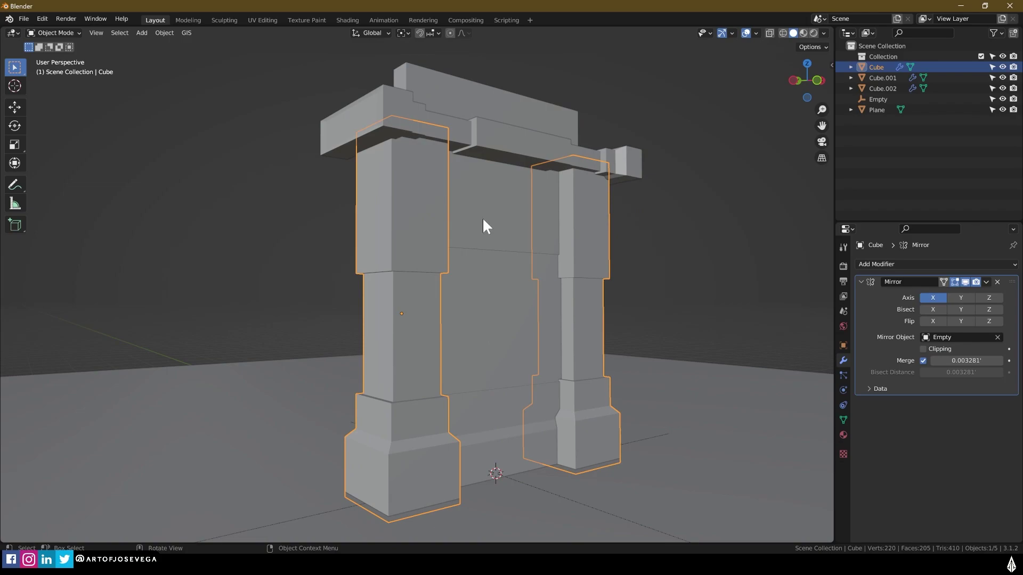
{"action": "middle_click_drag", "start_coordinate": [482, 216], "coordinate": [413, 199]}
{"action": "scroll", "coordinate": [413, 199], "scroll_direction": "up", "scroll_amount": 2}
{"action": "scroll", "coordinate": [383, 305], "scroll_direction": "down", "scroll_amount": 4}
{"action": "middle_click_drag", "start_coordinate": [383, 305], "coordinate": [427, 325], "text": "shift"}
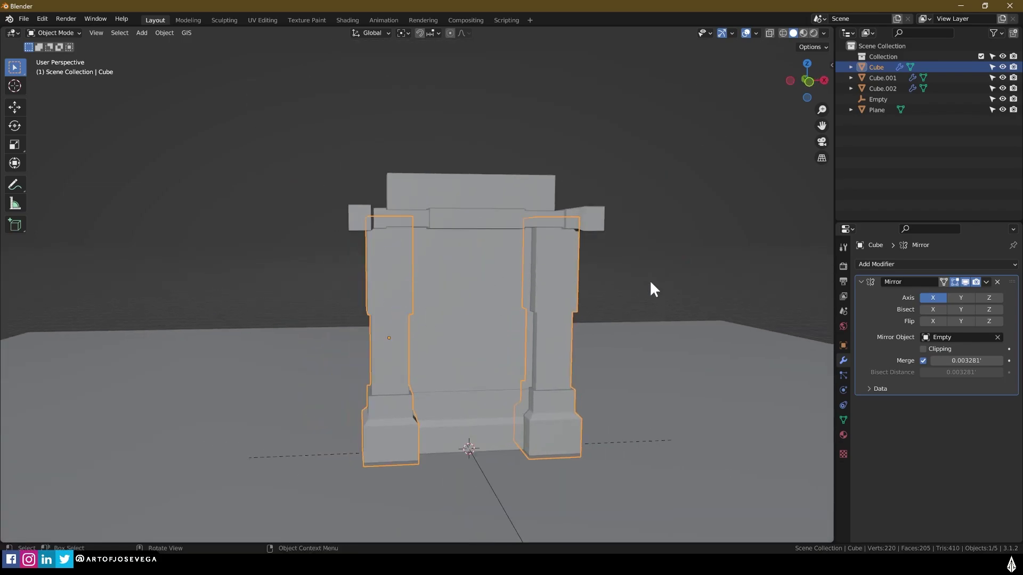
{"action": "key", "text": "alt+a"}
{"action": "middle_click_drag", "start_coordinate": [650, 283], "coordinate": [542, 296]}
{"action": "middle_click_drag", "start_coordinate": [425, 322], "coordinate": [490, 292]}
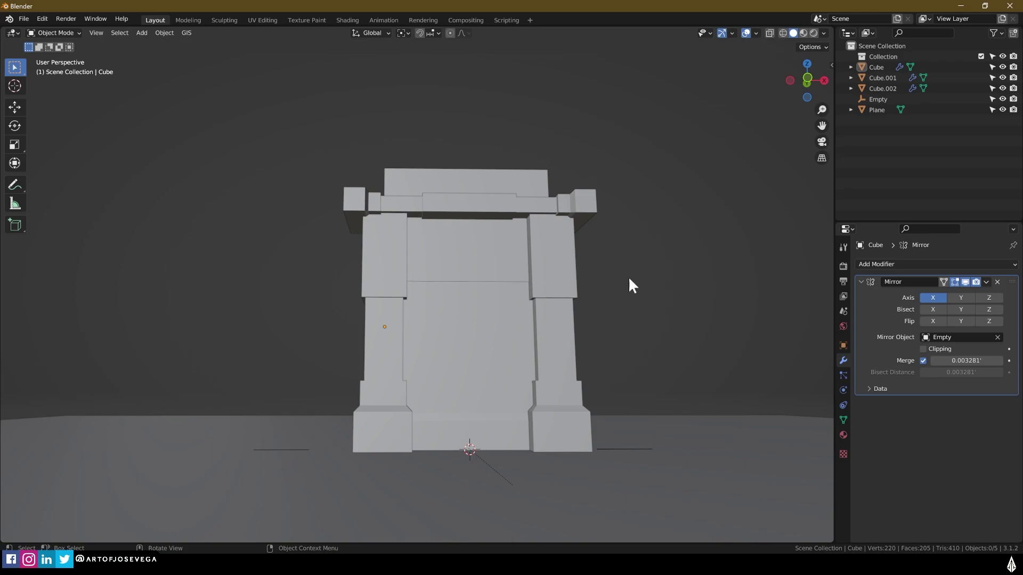
{"action": "middle_click_drag", "start_coordinate": [628, 276], "coordinate": [408, 425]}
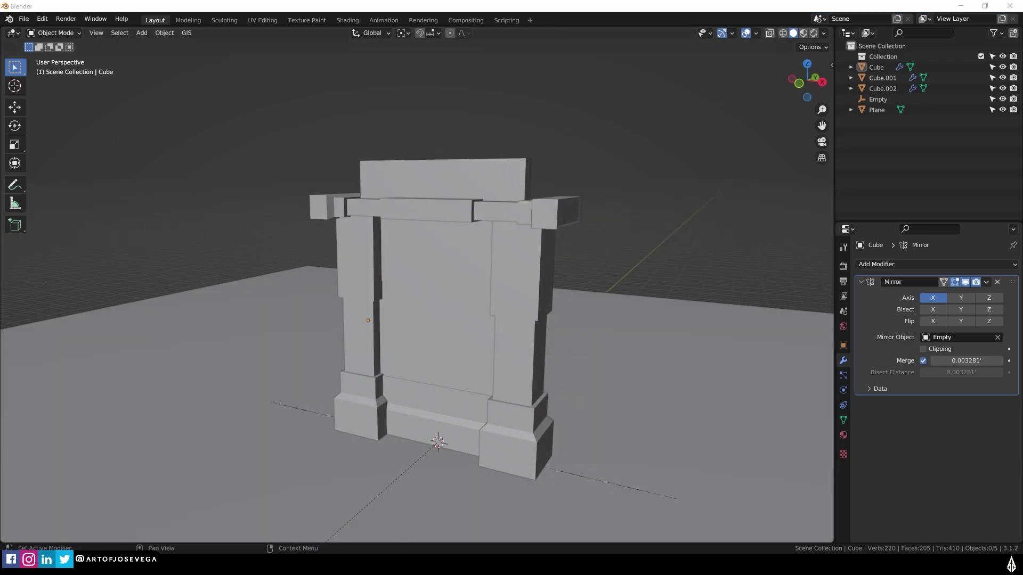
Step: Switch to the Blender window with Assets.blend and select an ornament on the detailed dwarven wall for reference
{"action": "key", "text": "alt+Tab"}
{"action": "middle_click_drag", "start_coordinate": [420, 318], "coordinate": [570, 322]}
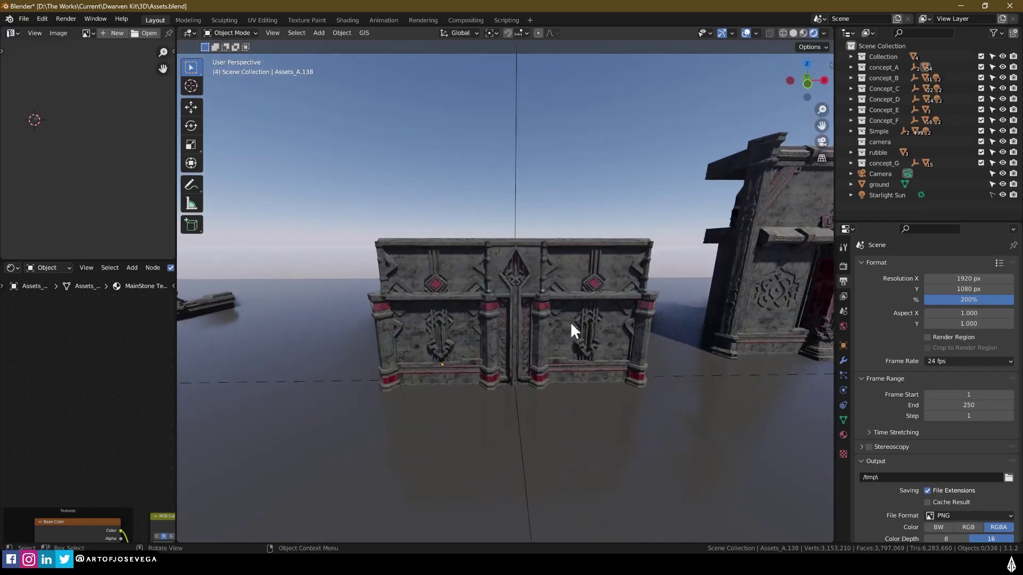
{"action": "scroll", "coordinate": [561, 275], "scroll_direction": "up", "scroll_amount": 4}
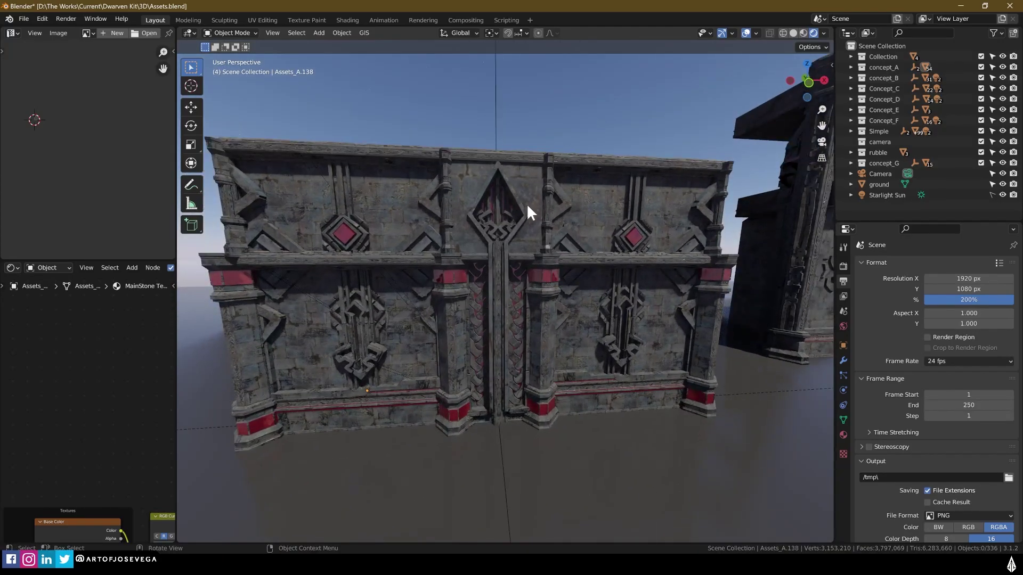
{"action": "left_click", "coordinate": [482, 250]}
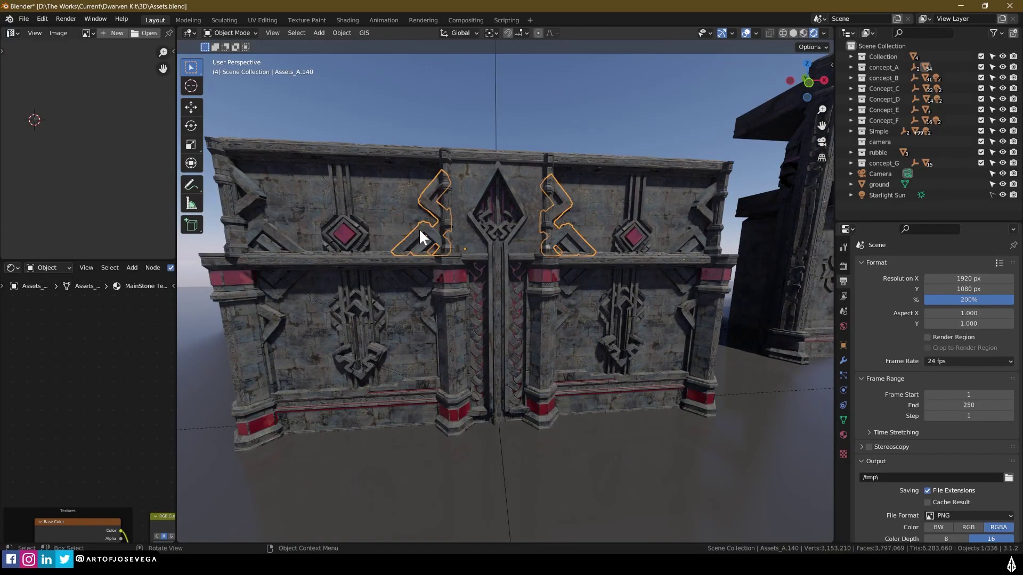
Step: Select the corner ornaments, central column and upper pillars of the detailed dwarven wall one by one to inspect how they are mirrored
{"action": "left_click", "coordinate": [381, 253]}
{"action": "left_click", "coordinate": [338, 216]}
{"action": "left_click", "coordinate": [346, 235]}
{"action": "left_click", "coordinate": [382, 220]}
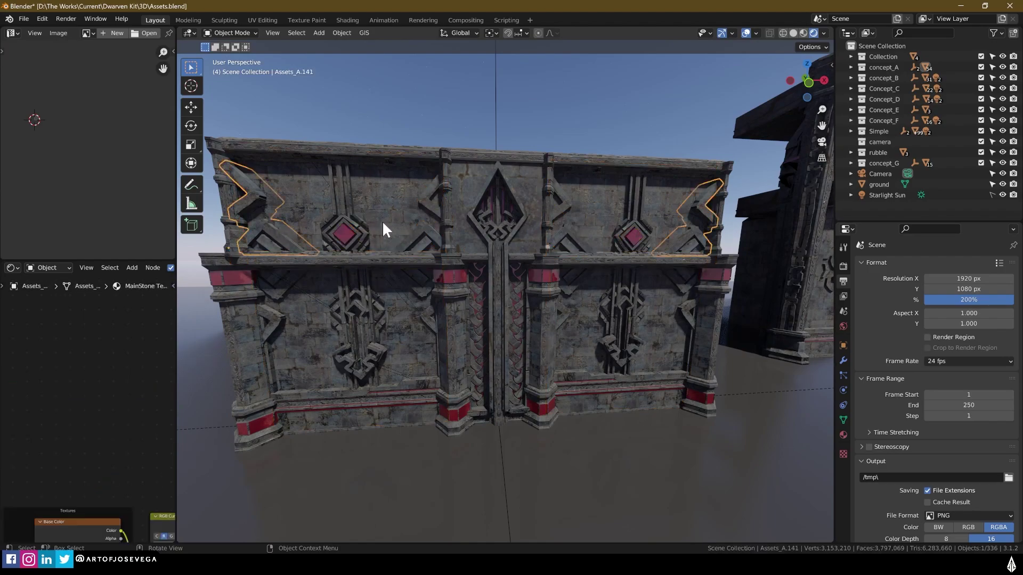
{"action": "left_click", "coordinate": [482, 203]}
{"action": "left_click", "coordinate": [485, 204]}
{"action": "left_click", "coordinate": [493, 244]}
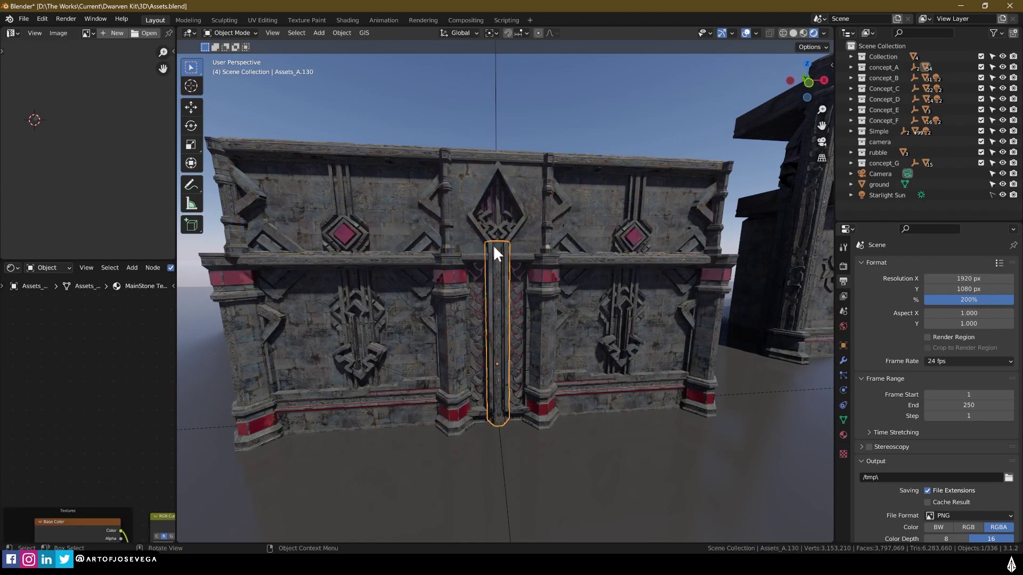
{"action": "left_click", "coordinate": [489, 318]}
{"action": "left_click", "coordinate": [510, 167]}
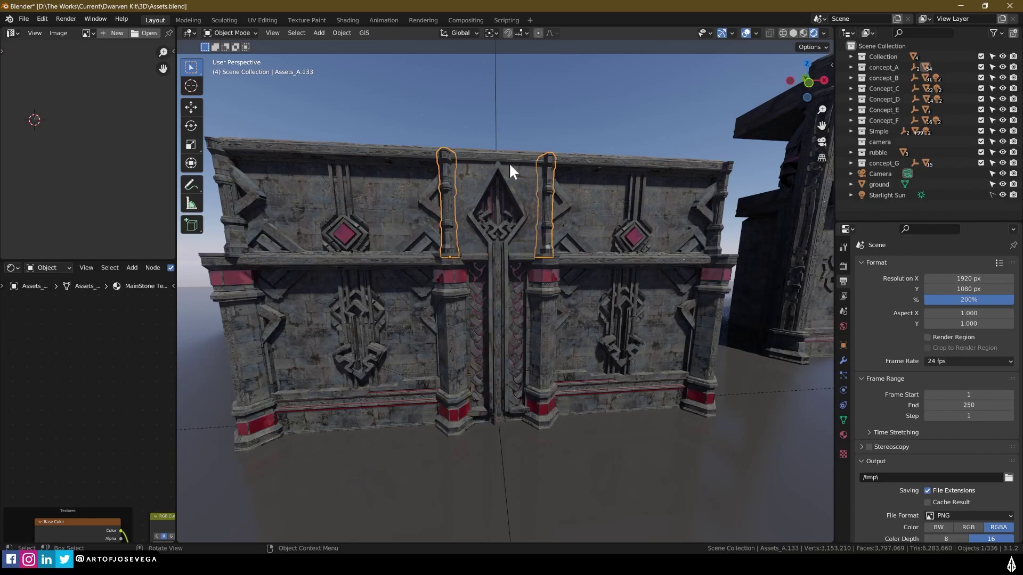
{"action": "left_click", "coordinate": [494, 134]}
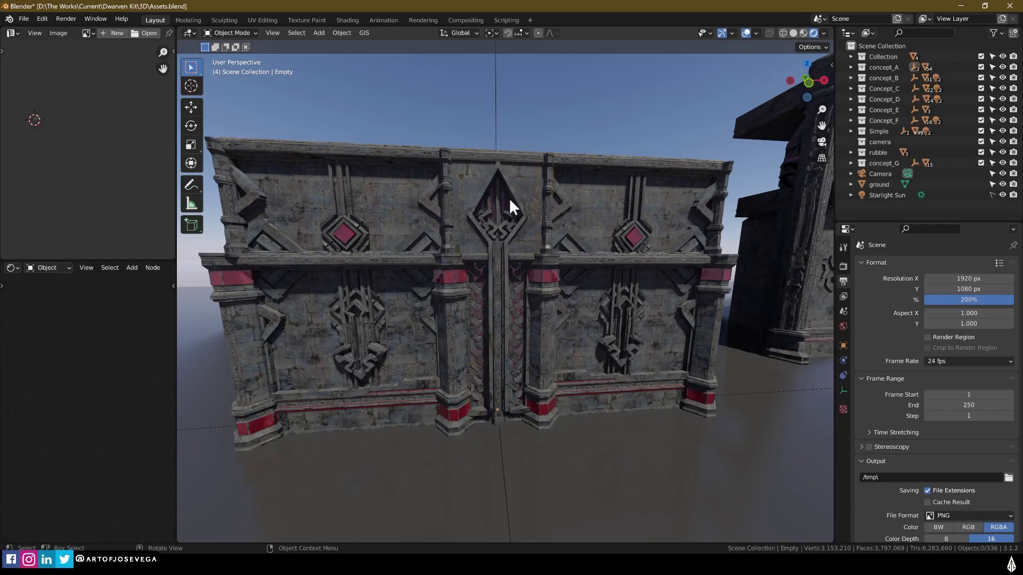
Step: Examine the dwarven wall from the front, as well as the individual pillars, ornament blocks, rocks and stairs of the kit
{"action": "middle_click_drag", "start_coordinate": [510, 197], "coordinate": [468, 303]}
{"action": "scroll", "coordinate": [411, 303], "scroll_direction": "down", "scroll_amount": 4}
{"action": "scroll", "coordinate": [511, 263], "scroll_direction": "up", "scroll_amount": 4}
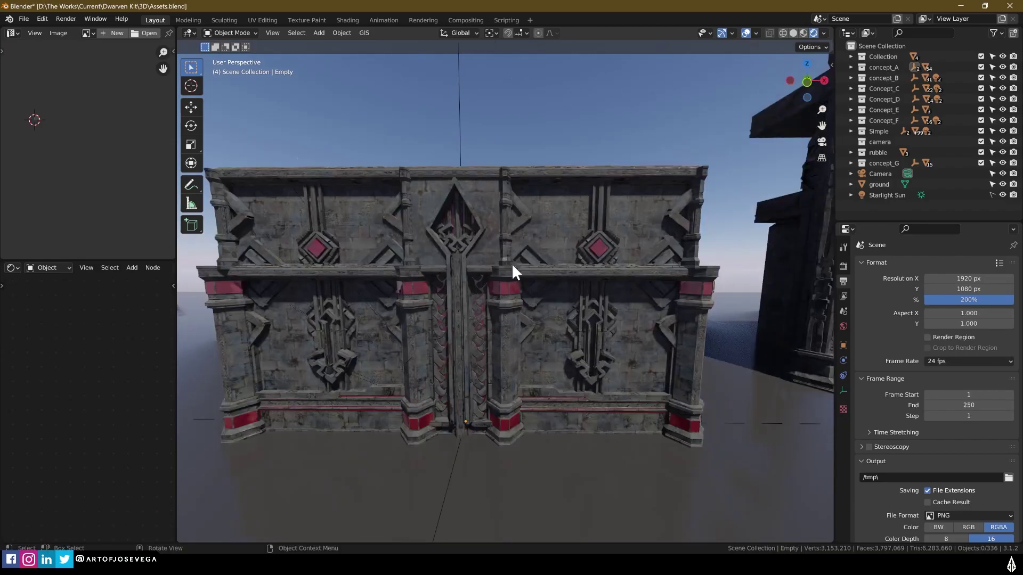
{"action": "scroll", "coordinate": [400, 329], "scroll_direction": "down", "scroll_amount": 2}
{"action": "scroll", "coordinate": [472, 310], "scroll_direction": "down", "scroll_amount": 3}
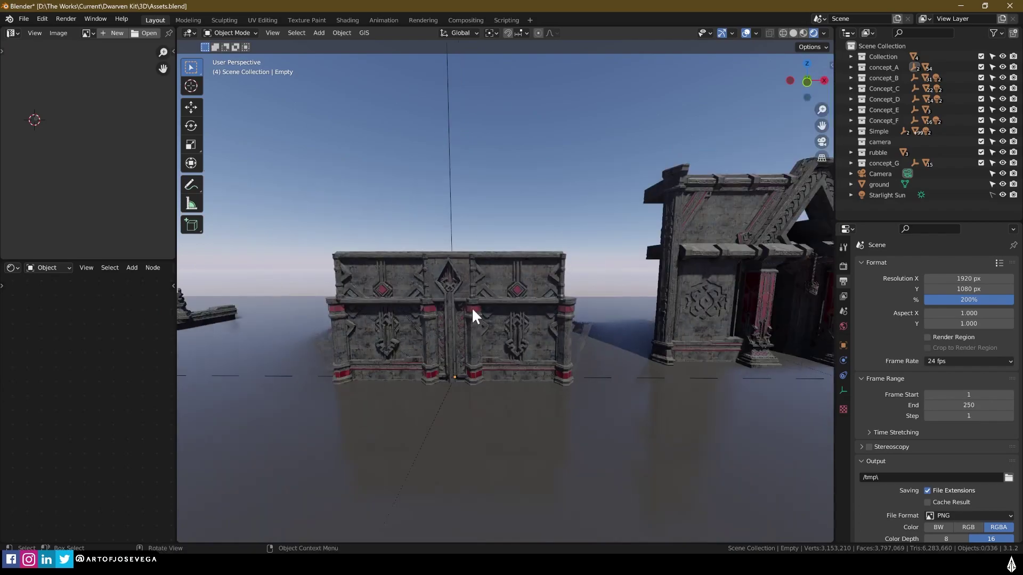
{"action": "middle_click_drag", "start_coordinate": [382, 325], "coordinate": [602, 350], "text": "shift"}
{"action": "middle_click_drag", "start_coordinate": [261, 351], "coordinate": [597, 339], "text": "shift"}
{"action": "middle_click_drag", "start_coordinate": [334, 331], "coordinate": [593, 288], "text": "shift"}
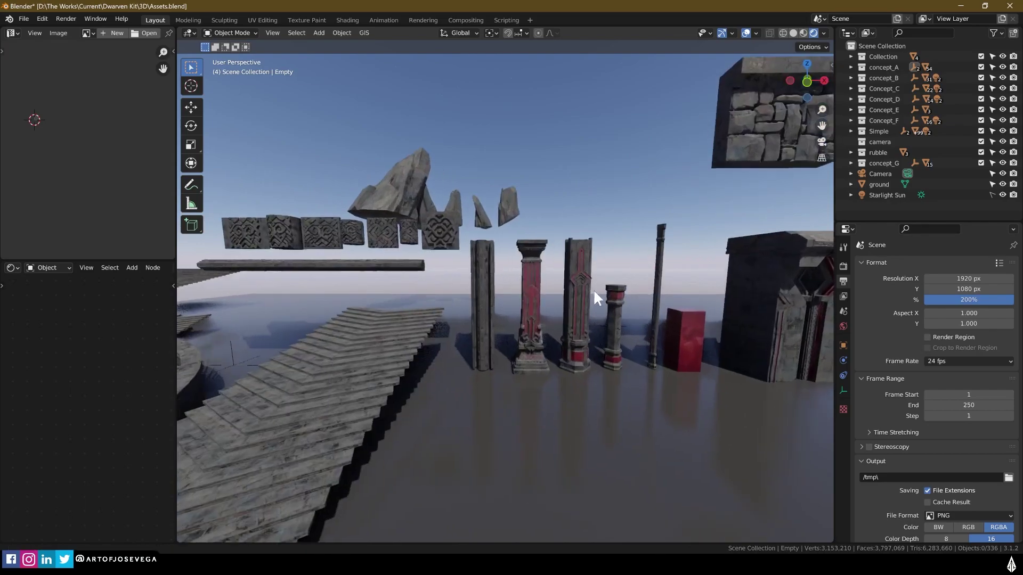
Step: Examine the pointed-arch gatehouse with red pillars and hanging lanterns beside the dwarven wall
{"action": "middle_click_drag", "start_coordinate": [706, 278], "coordinate": [574, 282], "text": "shift"}
{"action": "scroll", "coordinate": [608, 311], "scroll_direction": "down", "scroll_amount": 3}
{"action": "middle_click_drag", "start_coordinate": [789, 312], "coordinate": [386, 301], "text": "shift"}
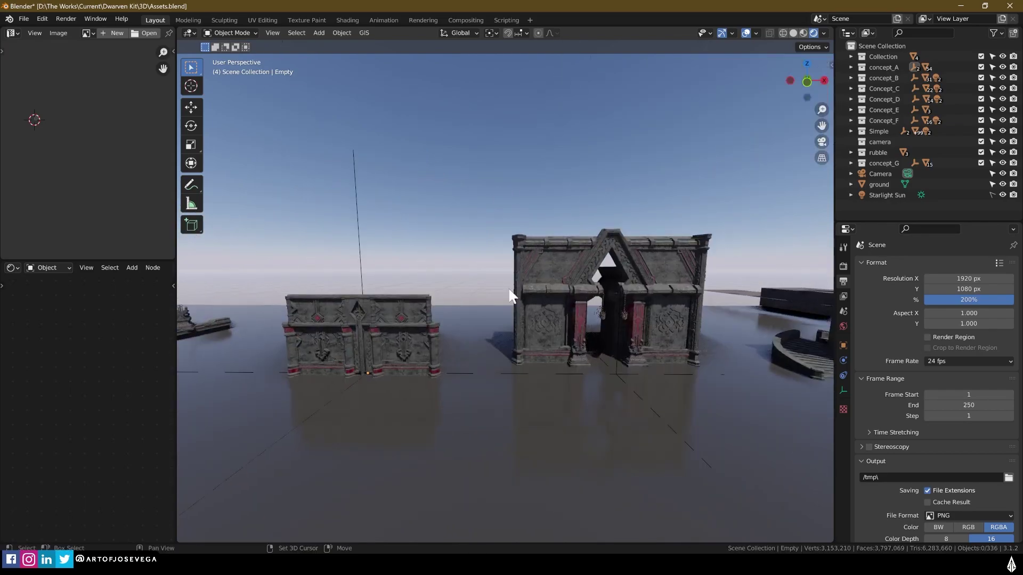
{"action": "middle_click_drag", "start_coordinate": [511, 294], "coordinate": [375, 322]}
{"action": "scroll", "coordinate": [374, 277], "scroll_direction": "up", "scroll_amount": 2}
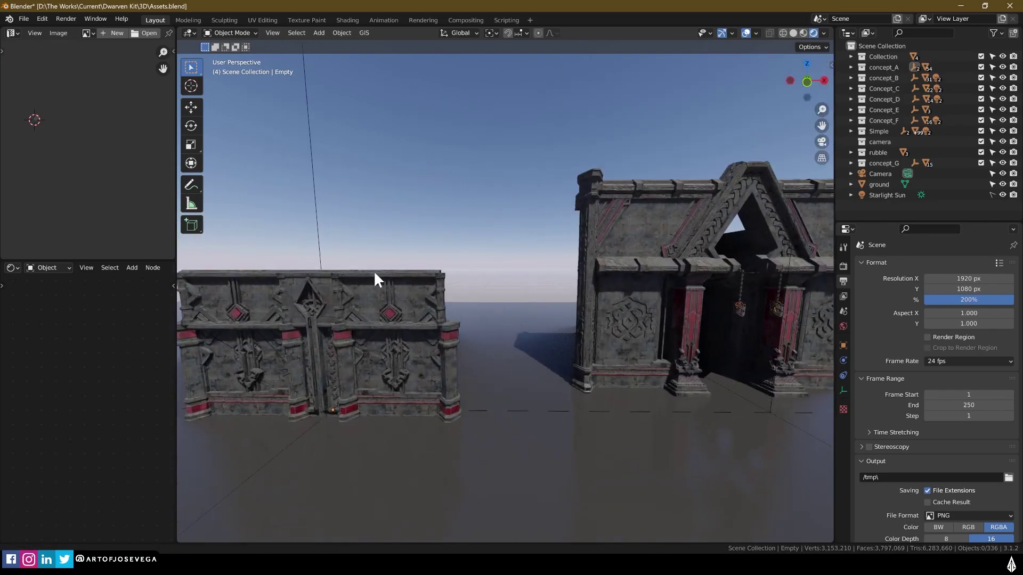
{"action": "middle_click_drag", "start_coordinate": [375, 277], "coordinate": [538, 288]}
{"action": "scroll", "coordinate": [436, 300], "scroll_direction": "up", "scroll_amount": 3}
{"action": "scroll", "coordinate": [590, 266], "scroll_direction": "down", "scroll_amount": 3}
{"action": "scroll", "coordinate": [521, 284], "scroll_direction": "down", "scroll_amount": 3}
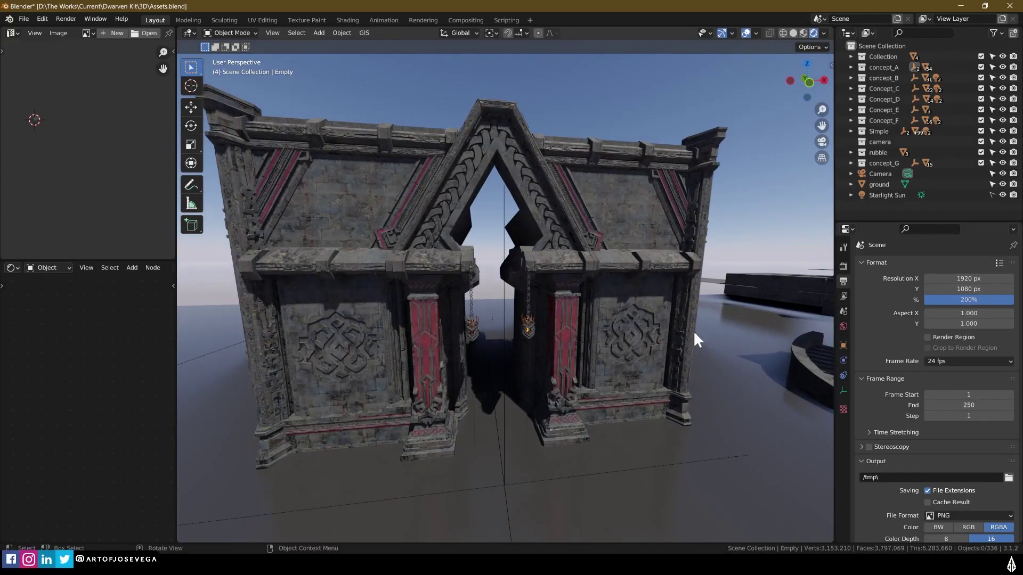
{"action": "middle_click_drag", "start_coordinate": [693, 330], "coordinate": [397, 303], "text": "shift"}
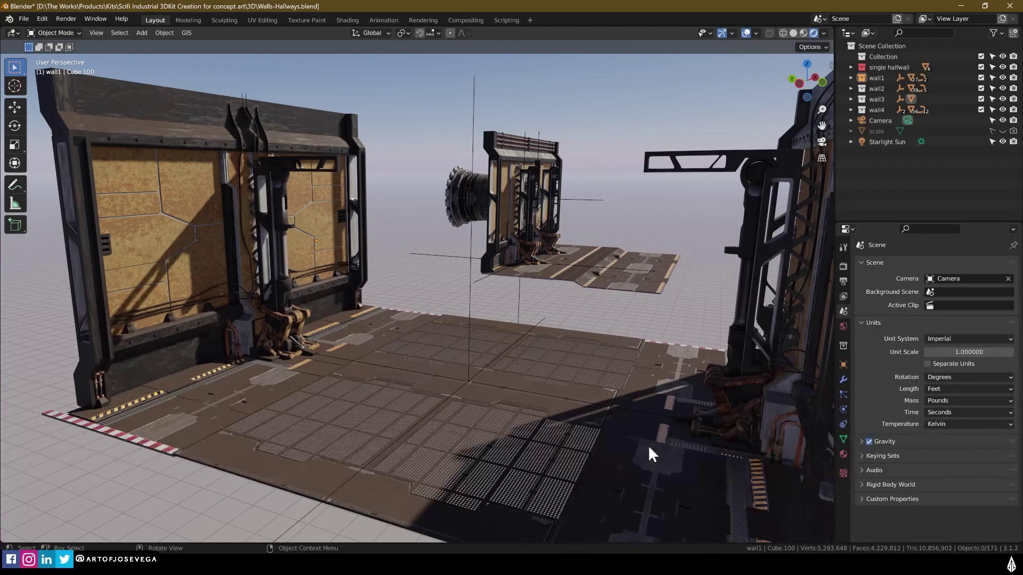
Step: Switch to the Blender window with Walls-Hallways.blend and examine the sci-fi hallway walls and floor from several angles
{"action": "mouse_move", "coordinate": [550, 302]}
{"action": "middle_mouse_down"}
{"action": "mouse_move", "coordinate": [550, 343]}
{"action": "mouse_move", "coordinate": [578, 293]}
{"action": "mouse_move", "coordinate": [507, 325]}
{"action": "mouse_move", "coordinate": [499, 315]}
{"action": "mouse_move", "coordinate": [569, 294]}
{"action": "mouse_move", "coordinate": [553, 293]}
{"action": "middle_mouse_up"}
{"action": "scroll", "coordinate": [554, 291], "scroll_direction": "down", "scroll_amount": 2}
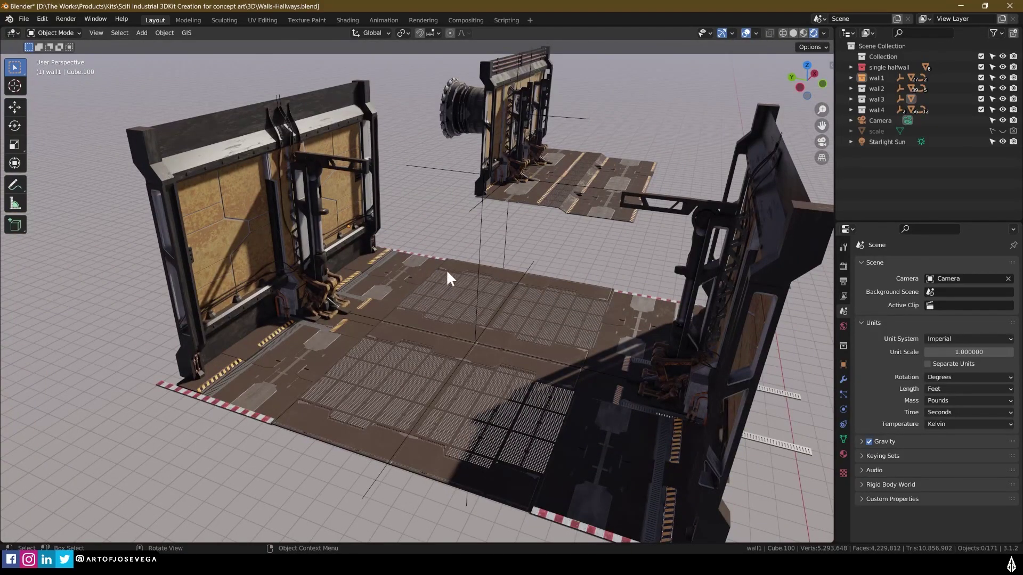
{"action": "middle_click_drag", "start_coordinate": [455, 234], "coordinate": [213, 426]}
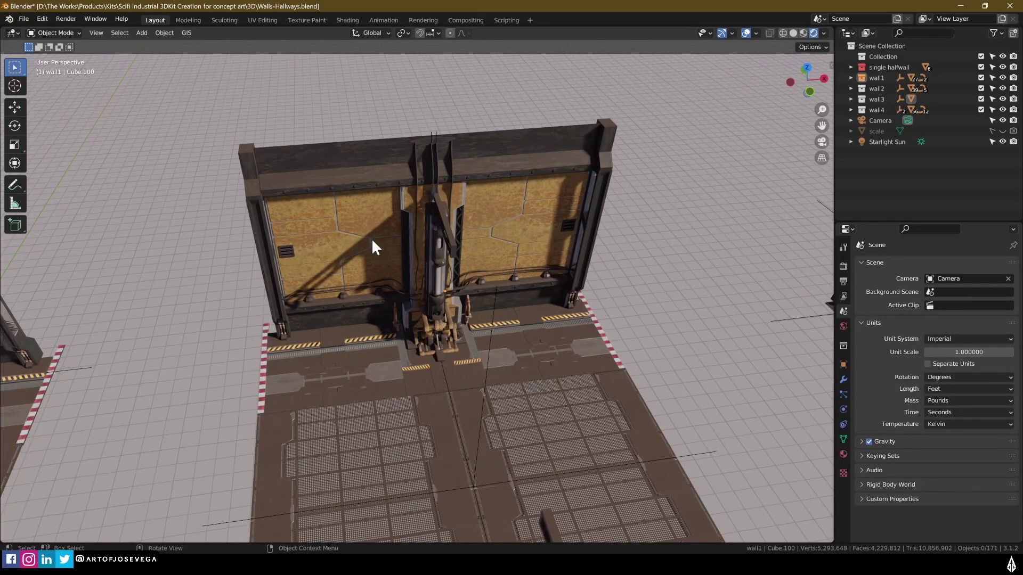
Step: Sketch a curved annotation arrow above the yellow-panelled wall to illustrate its mirroring, and undo it
{"action": "left_click", "coordinate": [21, 182]}
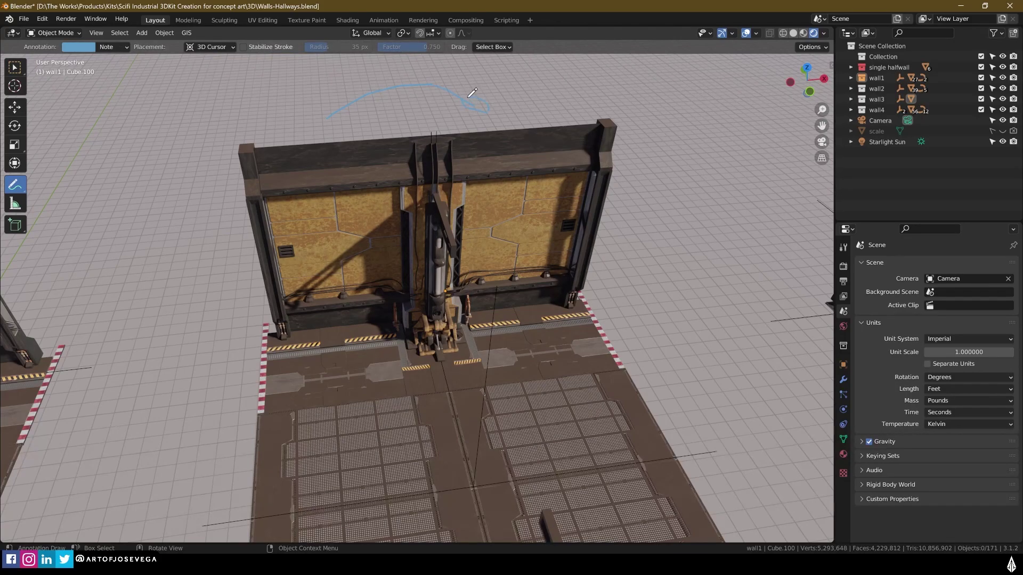
{"action": "key", "text": "ctrl+z"}
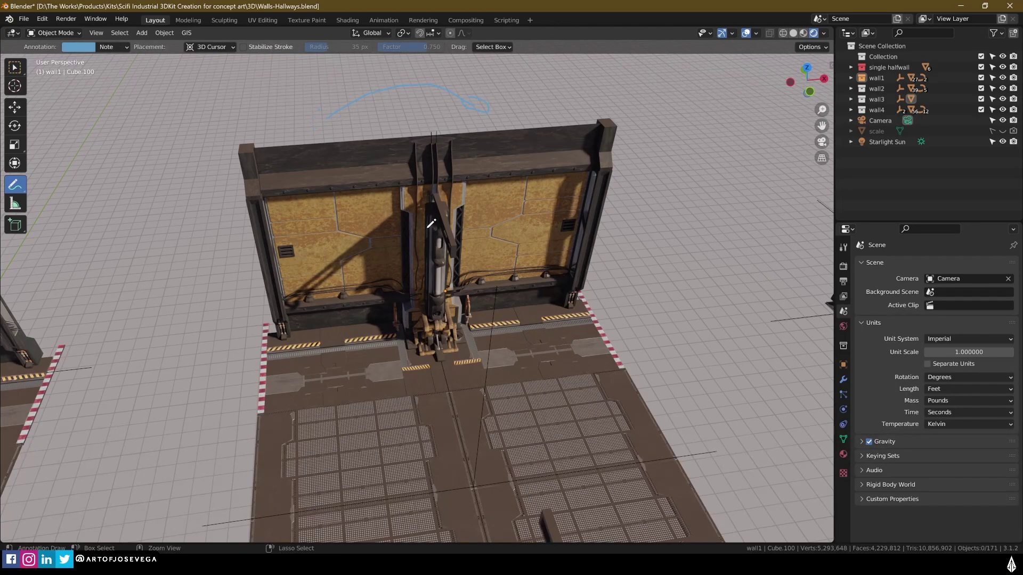
{"action": "key", "text": "ctrl+z"}
Step: Annotate the hallway with a circle around the floor's centre and a curved arrow between the two facing walls
{"action": "mouse_move", "coordinate": [497, 217]}
{"action": "middle_mouse_down"}
{"action": "mouse_move", "coordinate": [459, 257]}
{"action": "mouse_move", "coordinate": [447, 294]}
{"action": "middle_mouse_up"}
{"action": "left_click_drag", "start_coordinate": [433, 307], "coordinate": [435, 299]}
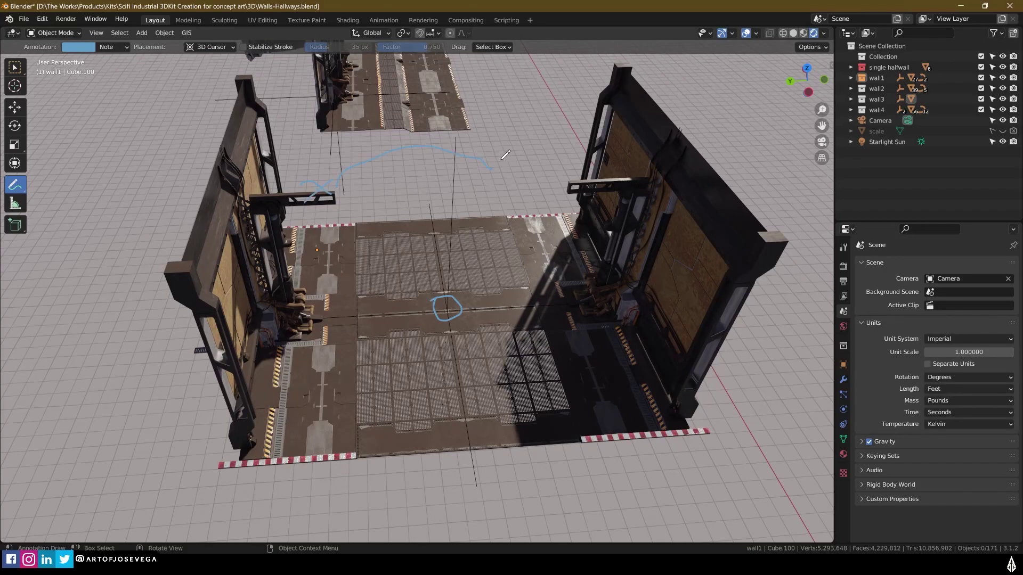
{"action": "middle_click_drag", "start_coordinate": [539, 268], "coordinate": [498, 287]}
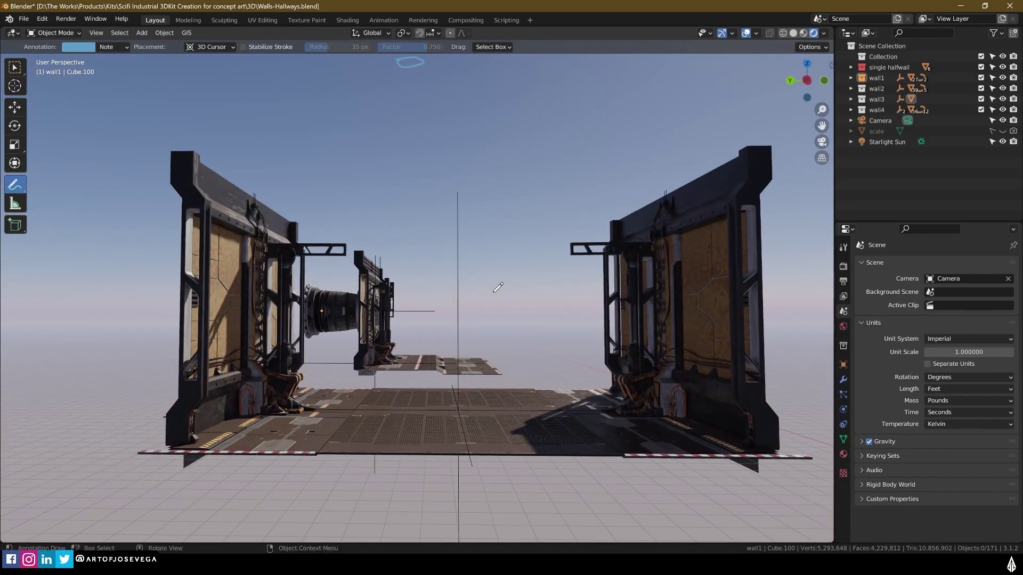
{"action": "middle_click_drag", "start_coordinate": [492, 271], "coordinate": [524, 322], "text": "shift"}
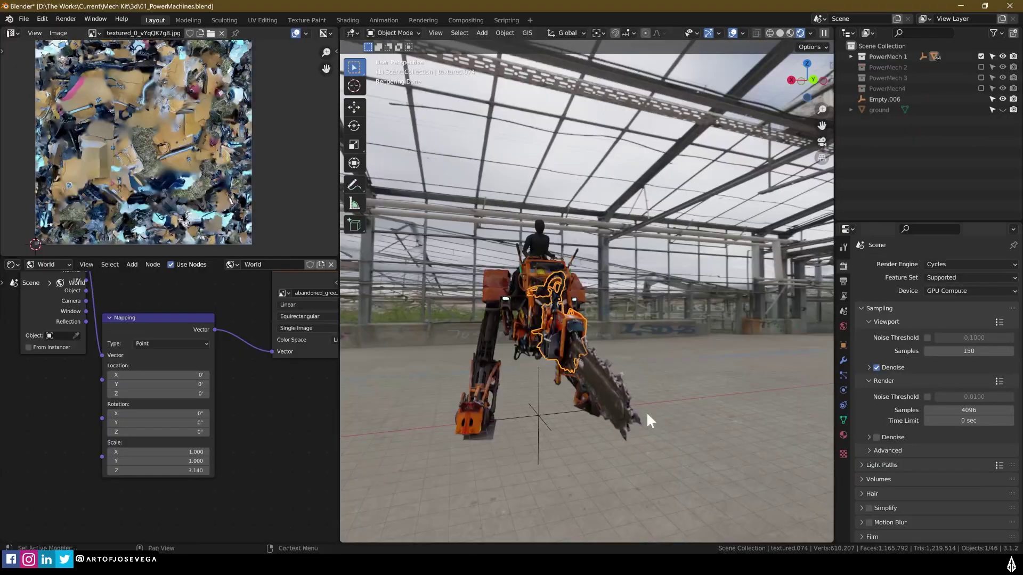
Step: Switch to the Blender window with 01_PowerMachines.blend and inspect the orange chainsaw mech, selecting some parts and clearing the selection
{"action": "middle_click_drag", "start_coordinate": [563, 310], "coordinate": [646, 394]}
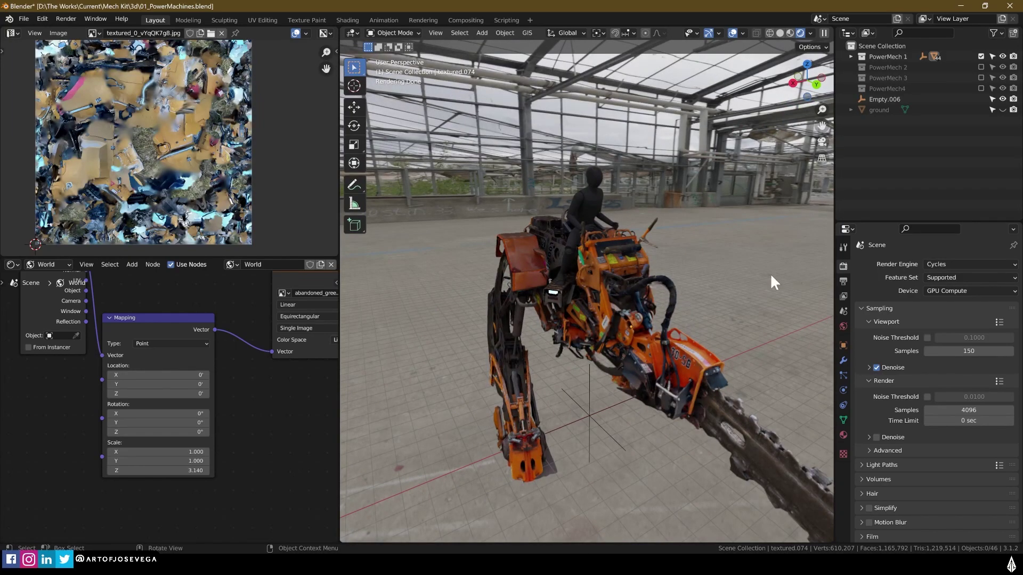
{"action": "middle_click_drag", "start_coordinate": [771, 276], "coordinate": [645, 270]}
{"action": "middle_click_drag", "start_coordinate": [542, 255], "coordinate": [557, 273]}
{"action": "left_click", "coordinate": [750, 351]}
{"action": "left_click", "coordinate": [638, 324], "text": "shift"}
{"action": "key", "text": "alt+a"}
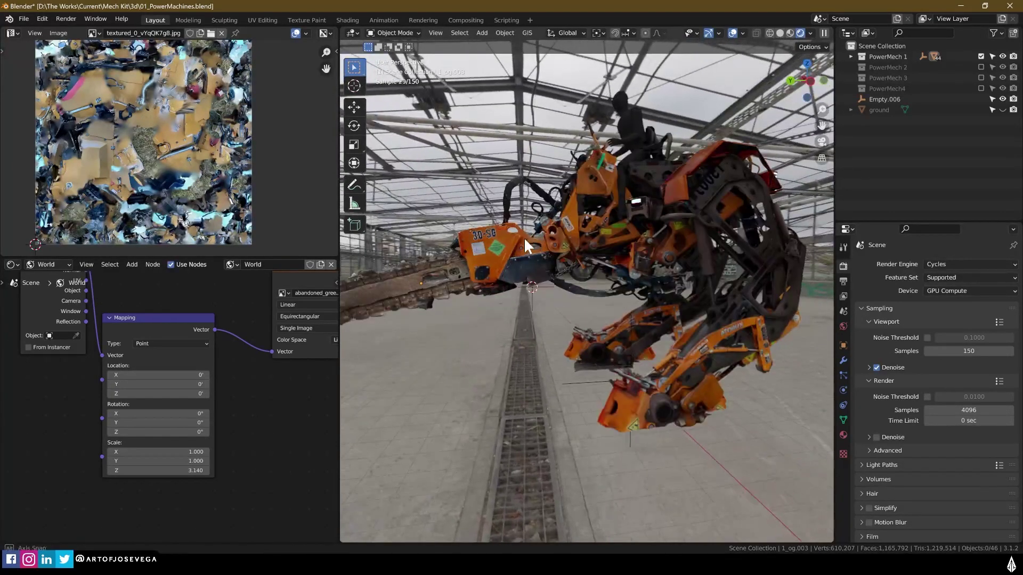
Step: Select body and leg parts of the mech one by one to inspect which of them are mirrored
{"action": "middle_click_drag", "start_coordinate": [523, 237], "coordinate": [621, 270]}
{"action": "left_click", "coordinate": [759, 288]}
{"action": "left_click", "coordinate": [579, 179]}
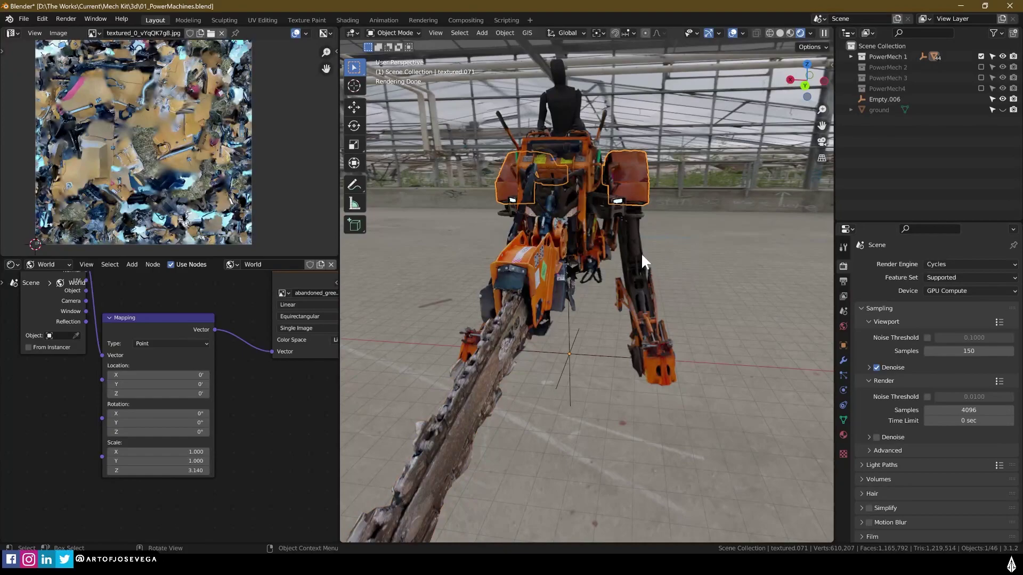
{"action": "left_click", "coordinate": [637, 240]}
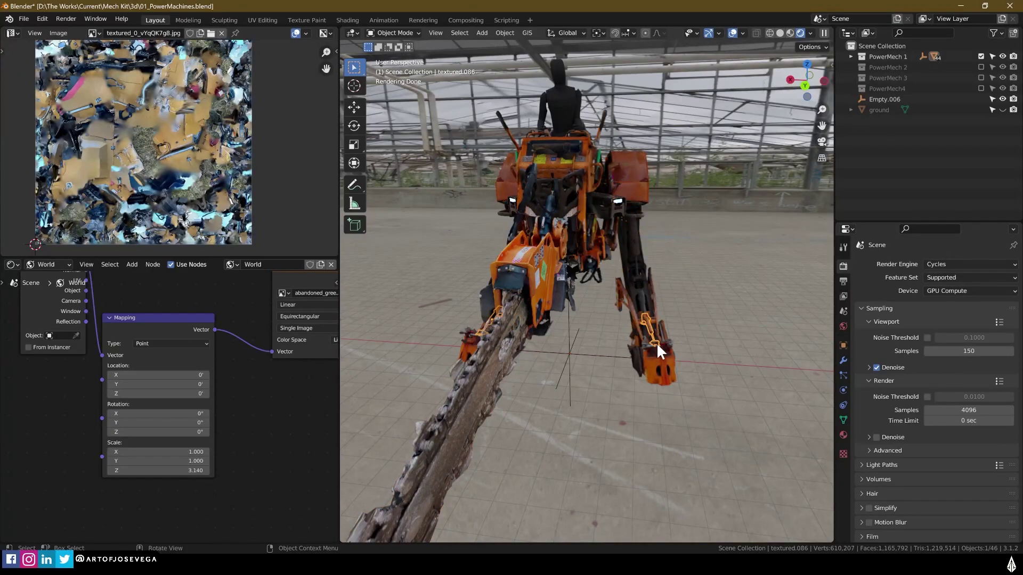
{"action": "left_click", "coordinate": [532, 298]}
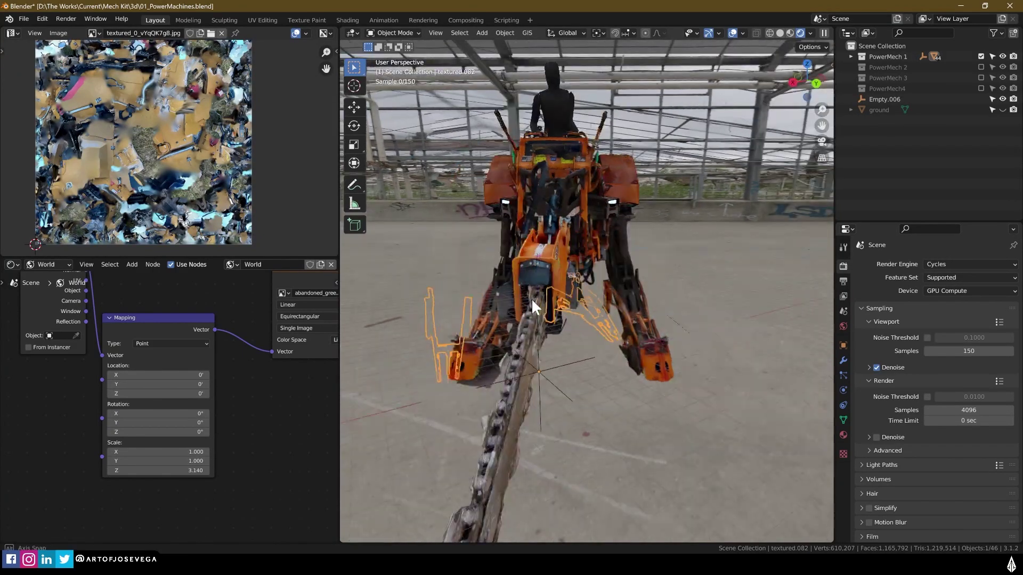
{"action": "middle_click_drag", "start_coordinate": [531, 298], "coordinate": [553, 365]}
{"action": "left_click", "coordinate": [696, 385]}
{"action": "middle_click_drag", "start_coordinate": [695, 385], "coordinate": [637, 353]}
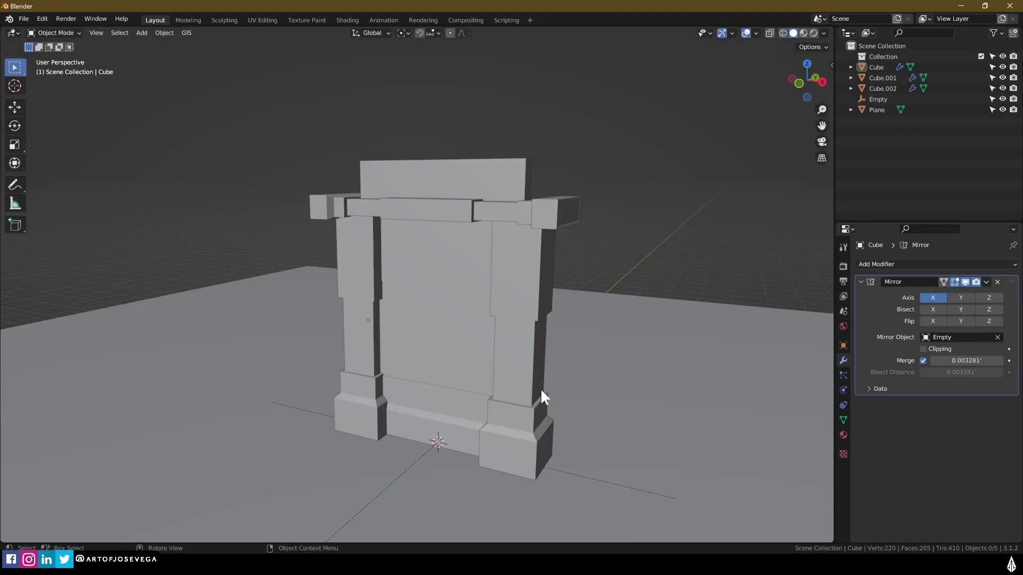
Step: Return to the blocked-out wall scene and delete all its objects, including the empty and the ground plane
{"action": "middle_click_drag", "start_coordinate": [541, 398], "coordinate": [490, 337]}
{"action": "middle_click_drag", "start_coordinate": [502, 372], "coordinate": [433, 376]}
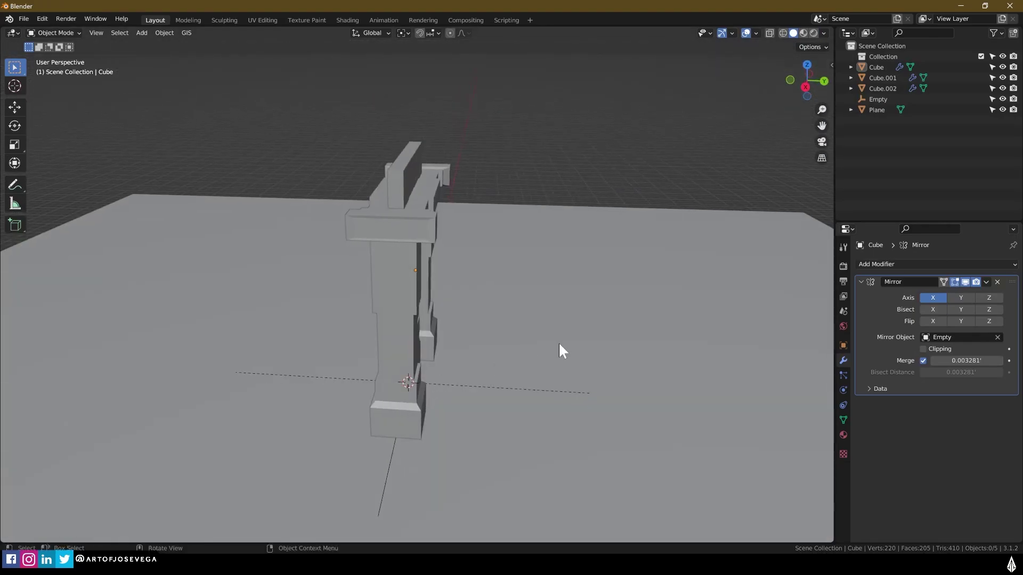
{"action": "middle_click_drag", "start_coordinate": [415, 345], "coordinate": [491, 362]}
{"action": "left_click_drag", "start_coordinate": [349, 217], "coordinate": [591, 399]}
{"action": "key", "text": "x"}
{"action": "left_click", "coordinate": [500, 346]}
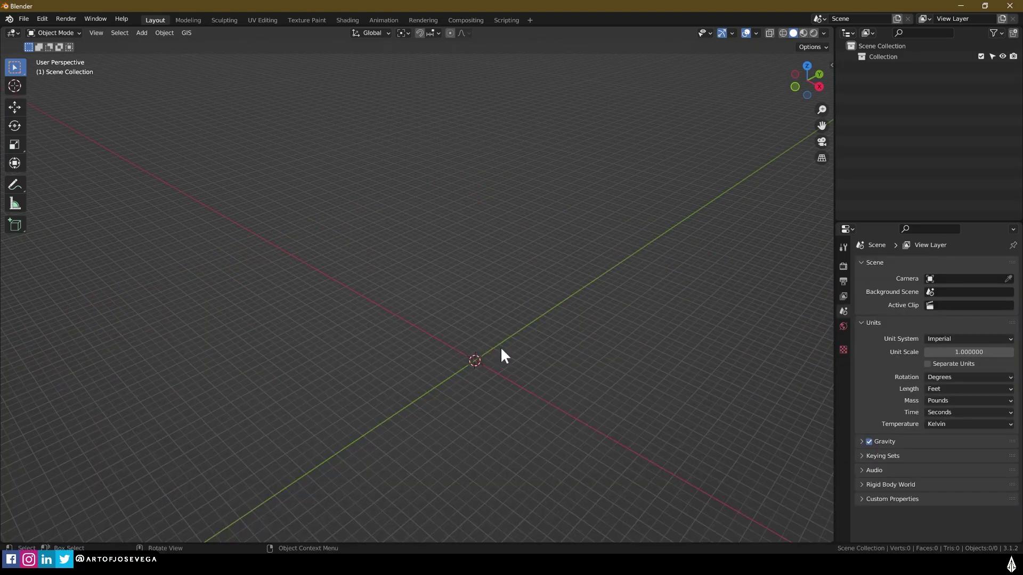
Step: Add a camera at the world origin of the emptied scene
{"action": "middle_click_drag", "start_coordinate": [541, 381], "coordinate": [486, 391]}
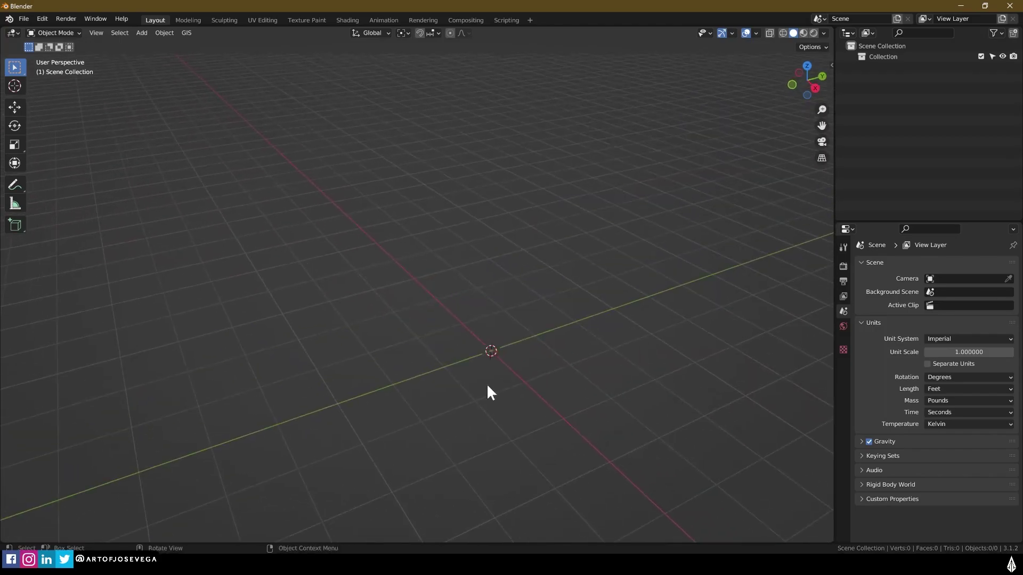
{"action": "key", "text": "shift+a"}
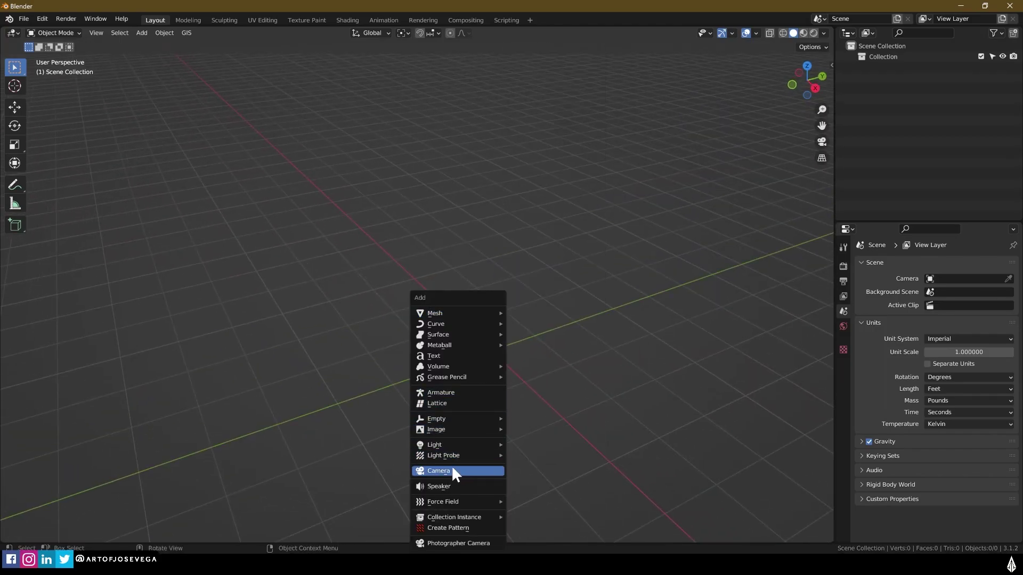
{"action": "left_click", "coordinate": [452, 471]}
{"action": "middle_click_drag", "start_coordinate": [559, 338], "coordinate": [479, 370]}
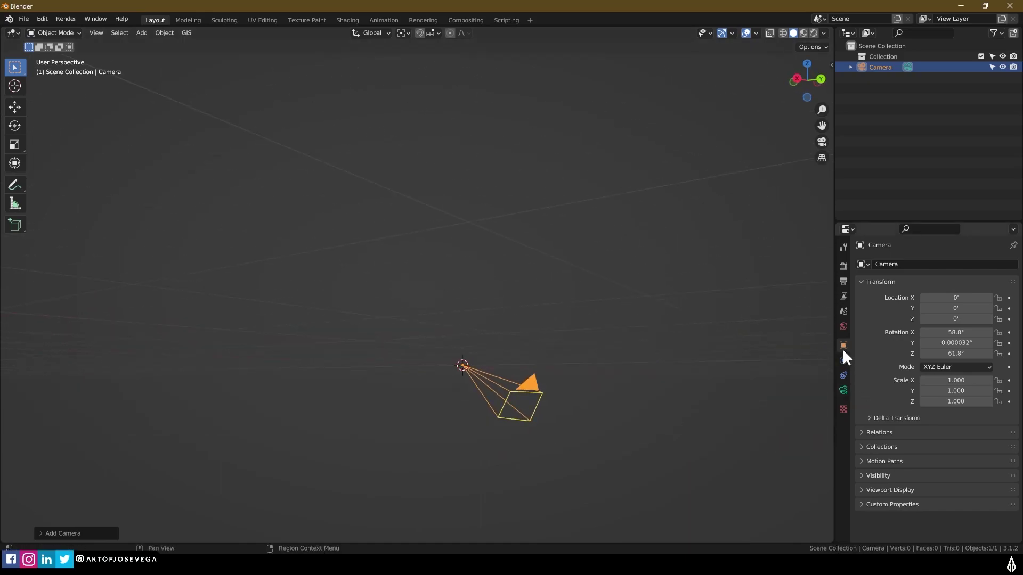
Step: Set the camera's X, Y and Z rotation to 0° and deselect it
{"action": "left_click", "coordinate": [953, 332]}
{"action": "left_click", "coordinate": [880, 343]}
{"action": "left_click", "coordinate": [642, 357]}
{"action": "left_click", "coordinate": [500, 370]}
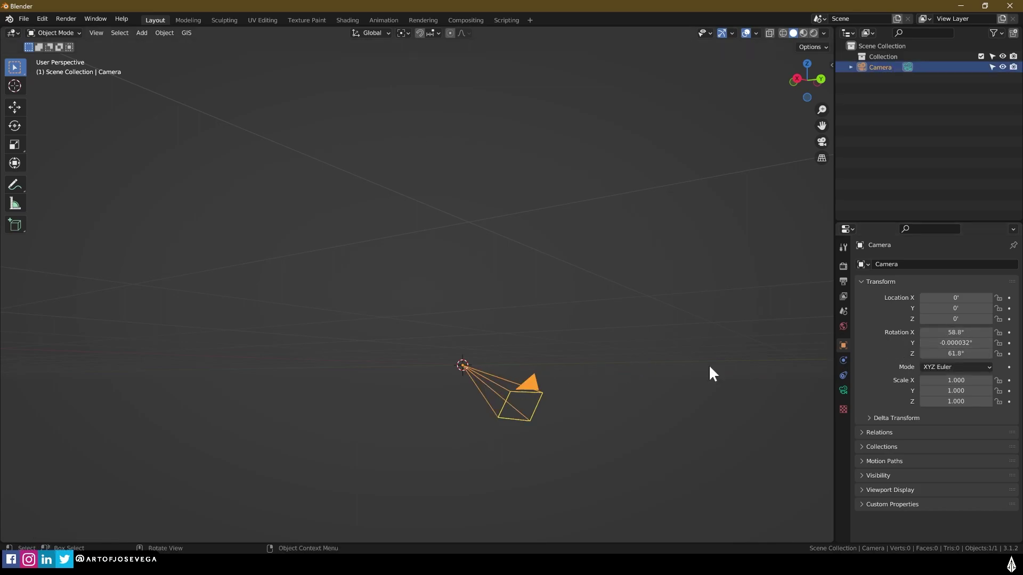
{"action": "type", "text": "0"}
{"action": "key", "text": "Tab"}
{"action": "type", "text": "0"}
{"action": "key", "text": "Tab"}
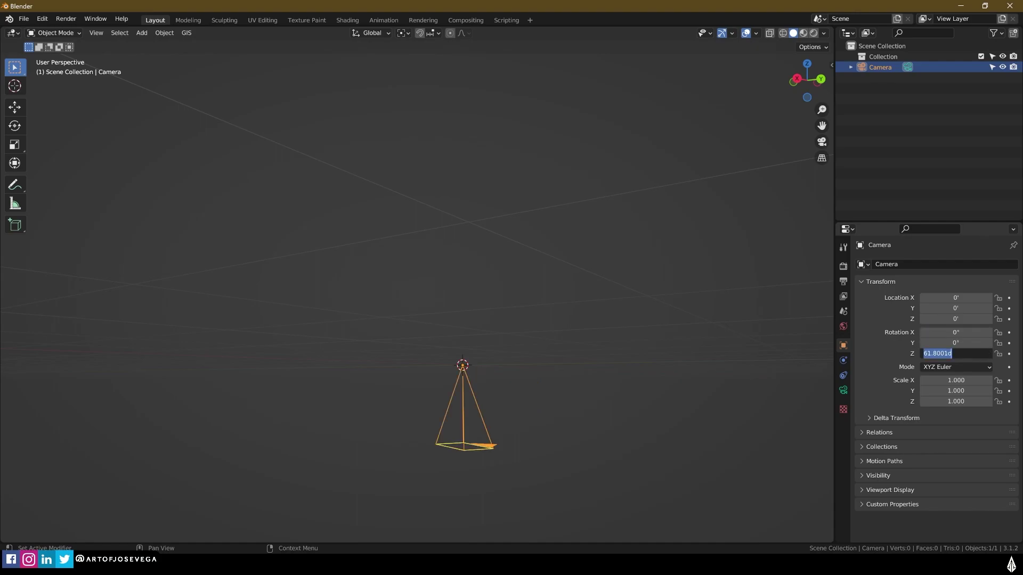
{"action": "type", "text": "0"}
{"action": "key", "text": "Return"}
{"action": "left_click", "coordinate": [535, 265]}
{"action": "middle_click_drag", "start_coordinate": [535, 264], "coordinate": [525, 358]}
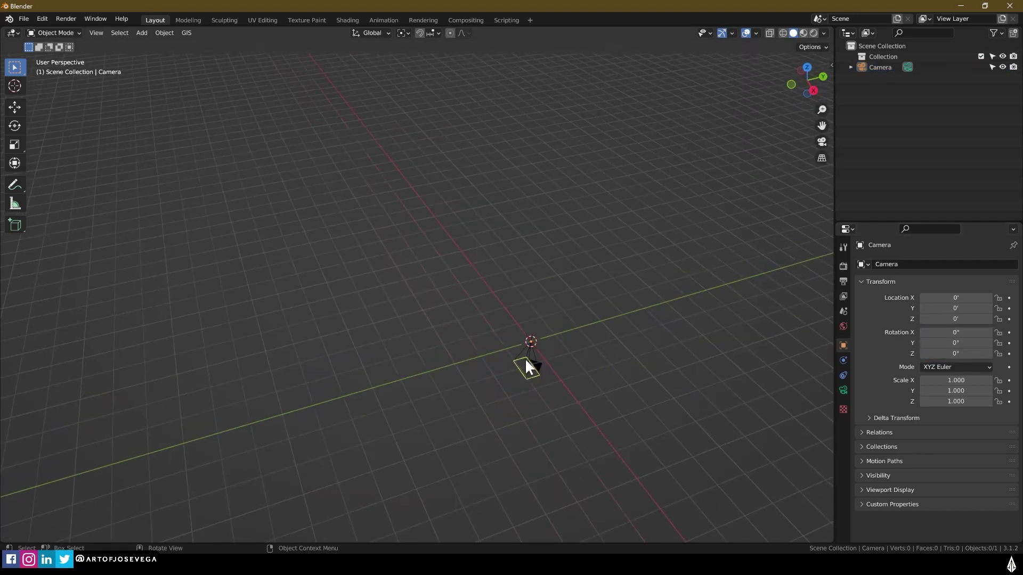
Step: Rotate the camera 90° around the X axis
{"action": "left_click", "coordinate": [526, 358]}
{"action": "type", "text": "rx90"}
{"action": "key", "text": "Return"}
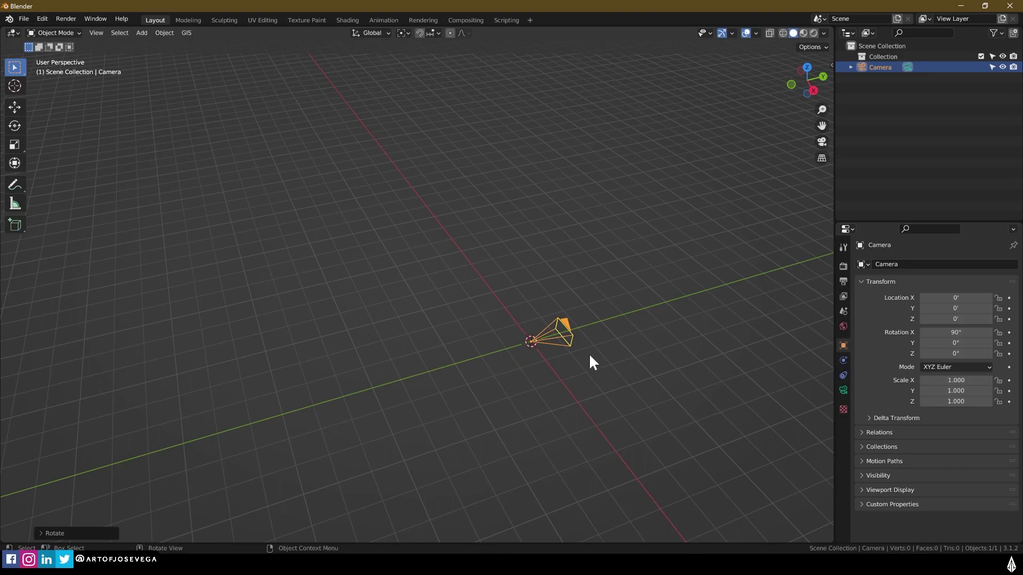
Step: Move the camera back along the Y axis to about -6.83 ft and keep it selected
{"action": "key", "text": "g"}
{"action": "key", "text": "y"}
{"action": "left_click", "coordinate": [444, 341]}
{"action": "left_click", "coordinate": [445, 341]}
{"action": "middle_click_drag", "start_coordinate": [444, 341], "coordinate": [512, 376]}
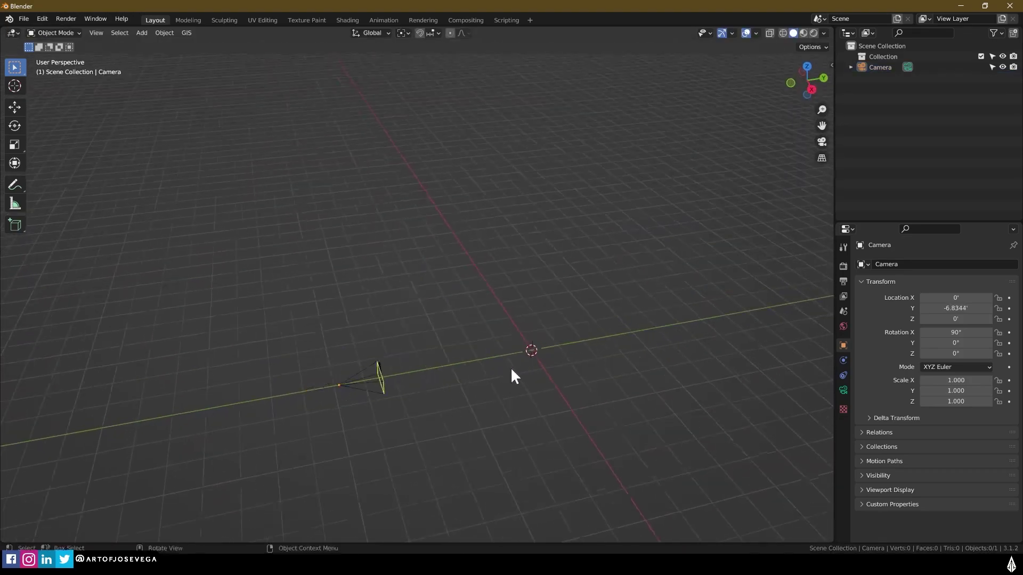
{"action": "left_click", "coordinate": [372, 380]}
{"action": "key", "text": "g"}
{"action": "key", "text": "Escape"}
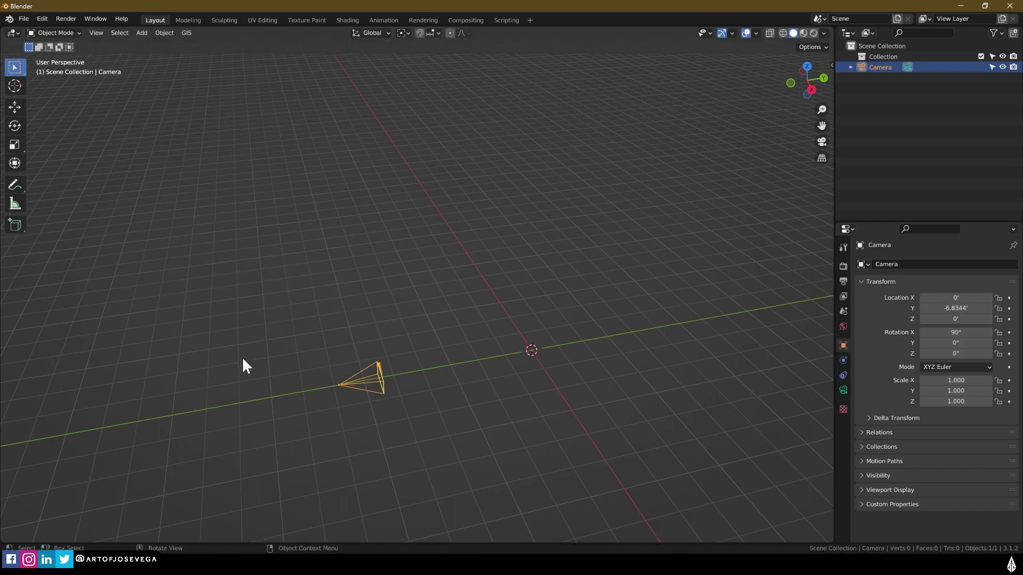
{"action": "key", "text": "g"}
{"action": "left_click", "coordinate": [250, 381]}
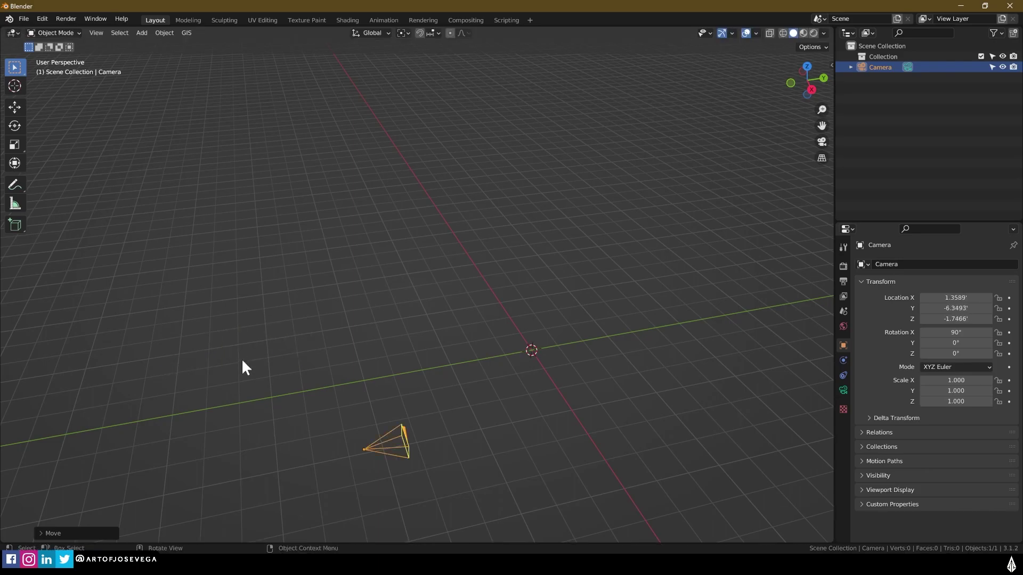
{"action": "key", "text": "ctrl+z"}
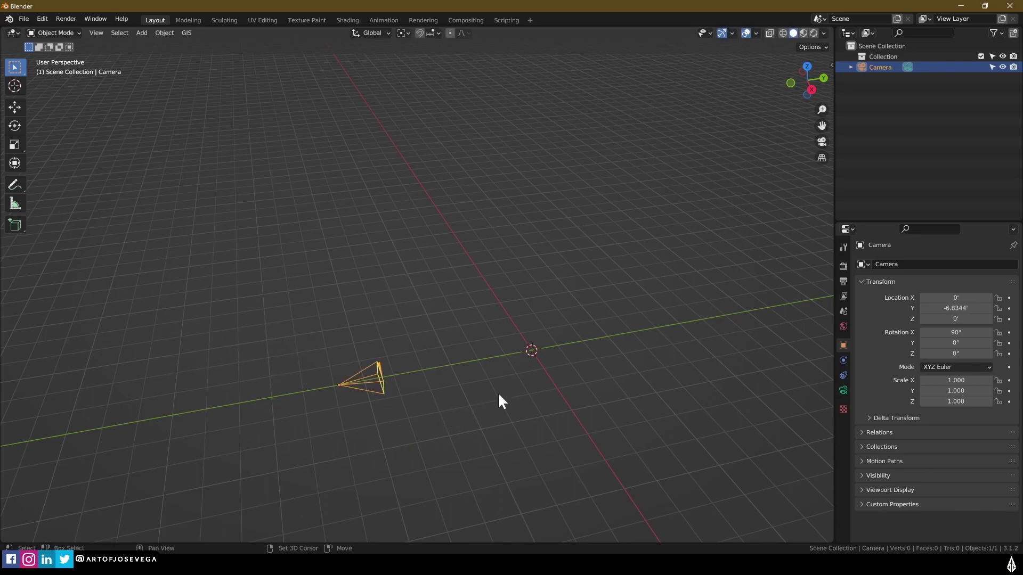
Step: Add a plain axes empty at the world origin and scale it up to about 5.25
{"action": "key", "text": "shift+a"}
{"action": "mouse_move", "coordinate": [466, 342]}
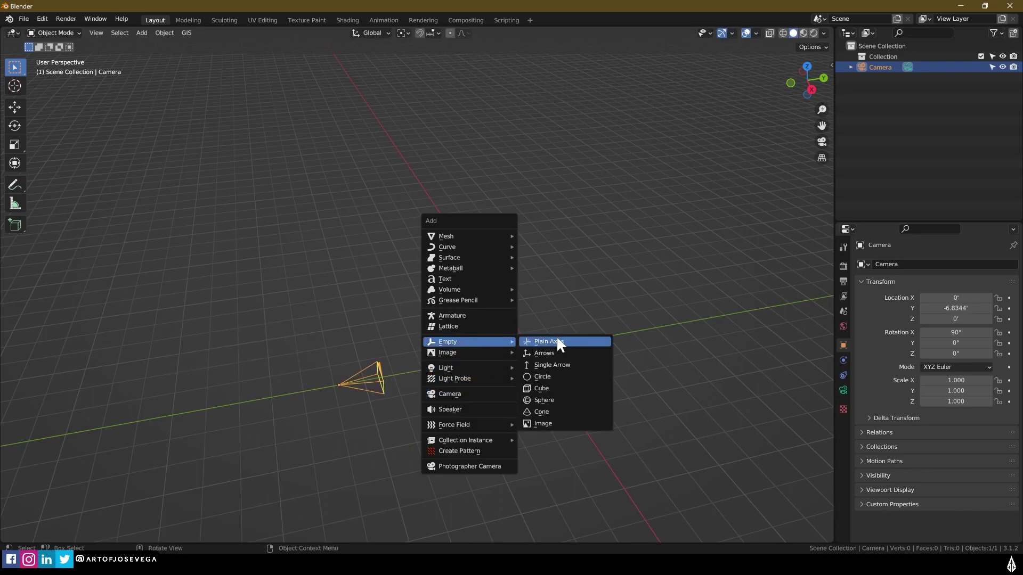
{"action": "left_click", "coordinate": [556, 338]}
{"action": "scroll", "coordinate": [544, 353], "scroll_direction": "up", "scroll_amount": 2}
{"action": "key", "text": "s"}
{"action": "left_click", "coordinate": [630, 355]}
{"action": "middle_click_drag", "start_coordinate": [630, 356], "coordinate": [538, 369]}
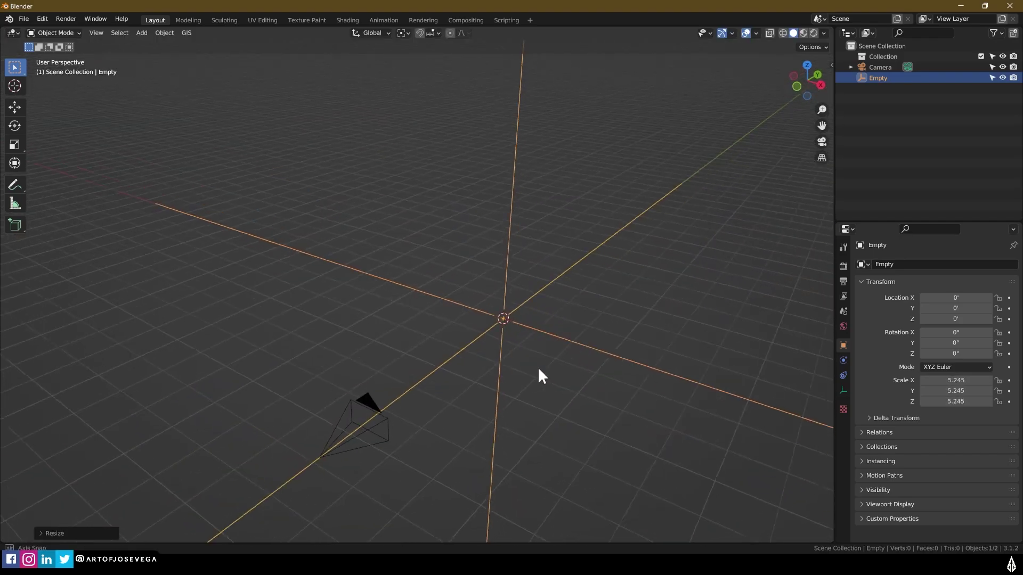
Step: Add a ground plane at the world origin and scale it up to about 4.49
{"action": "key", "text": "shift+a"}
{"action": "mouse_move", "coordinate": [519, 261]}
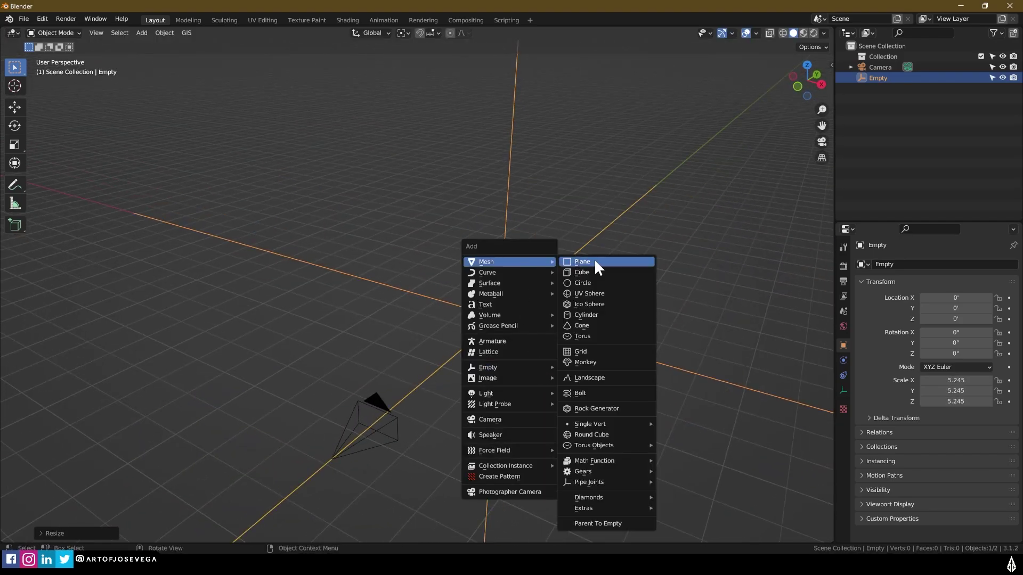
{"action": "left_click", "coordinate": [595, 261]}
{"action": "key", "text": "s"}
{"action": "left_click", "coordinate": [595, 318]}
Step: Add a cube at the world origin and raise it along the Z axis to about 0.99 ft
{"action": "key", "text": "shift+a"}
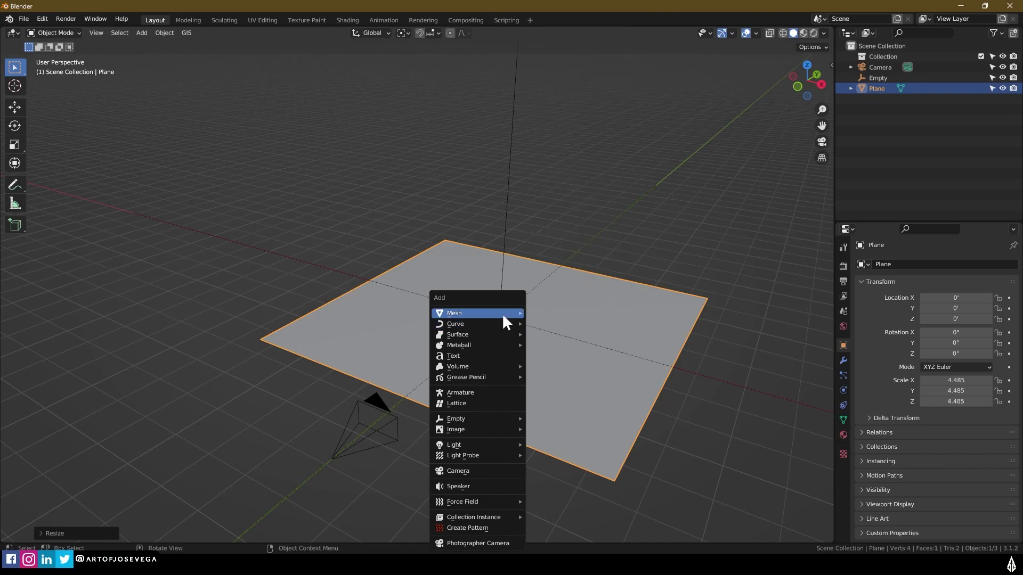
{"action": "mouse_move", "coordinate": [505, 317]}
{"action": "left_click", "coordinate": [548, 60]}
{"action": "scroll", "coordinate": [510, 330], "scroll_direction": "up", "scroll_amount": 3}
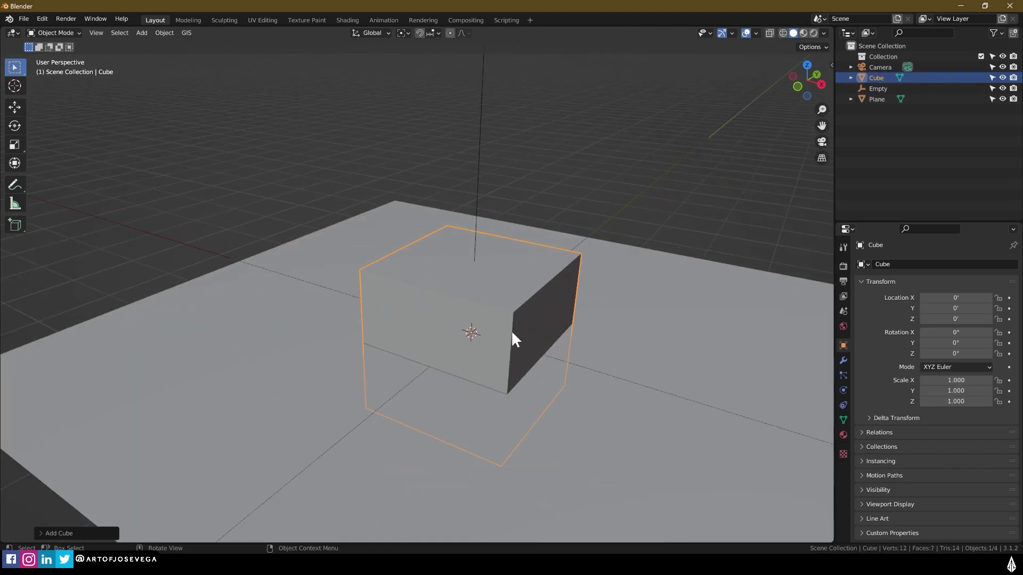
{"action": "middle_click_drag", "start_coordinate": [512, 333], "coordinate": [544, 322]}
{"action": "key", "text": "g"}
{"action": "key", "text": "z"}
{"action": "left_click", "coordinate": [538, 242]}
Step: Scale the cube down to about 0.5 and lower it onto the plane at about Z 0.49 ft
{"action": "key", "text": "s"}
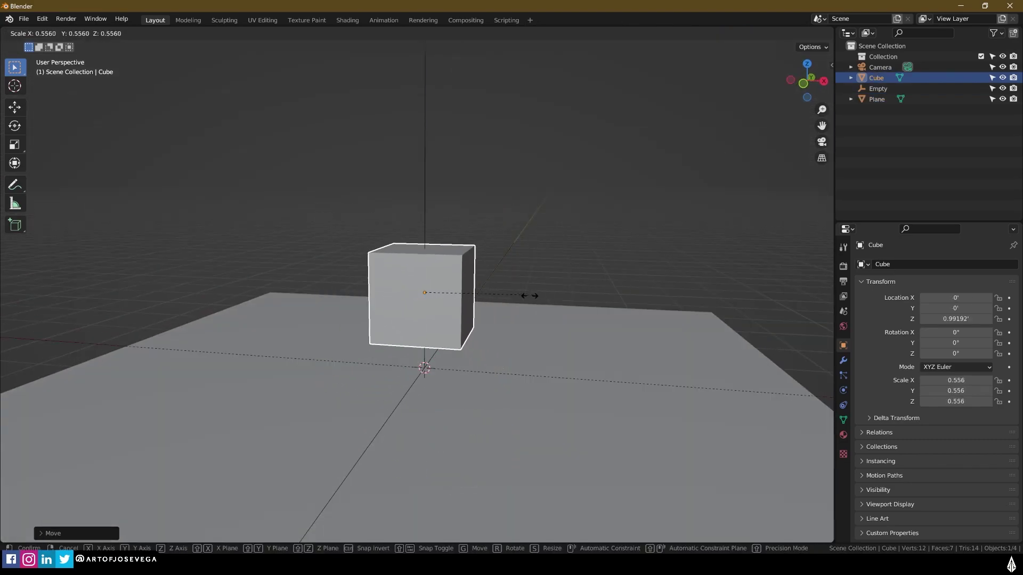
{"action": "left_click", "coordinate": [523, 296]}
{"action": "key", "text": "g"}
{"action": "key", "text": "z"}
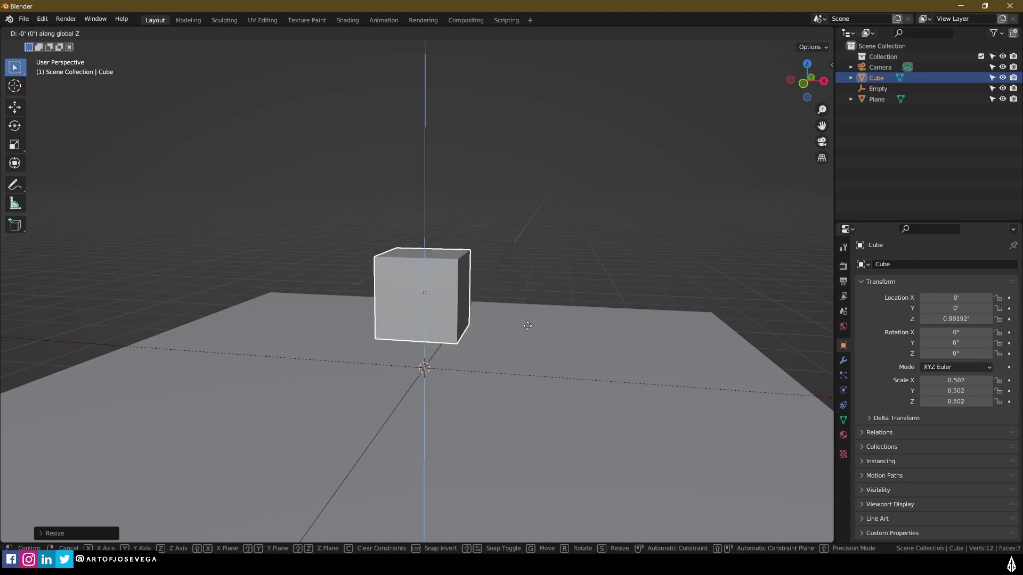
{"action": "left_click", "coordinate": [532, 340]}
Step: Add a UV sphere, place it beside the cube at about X 1.53 ft, Y 0.51 ft, Z 0.78 ft, and shade it smooth
{"action": "key", "text": "shift+a"}
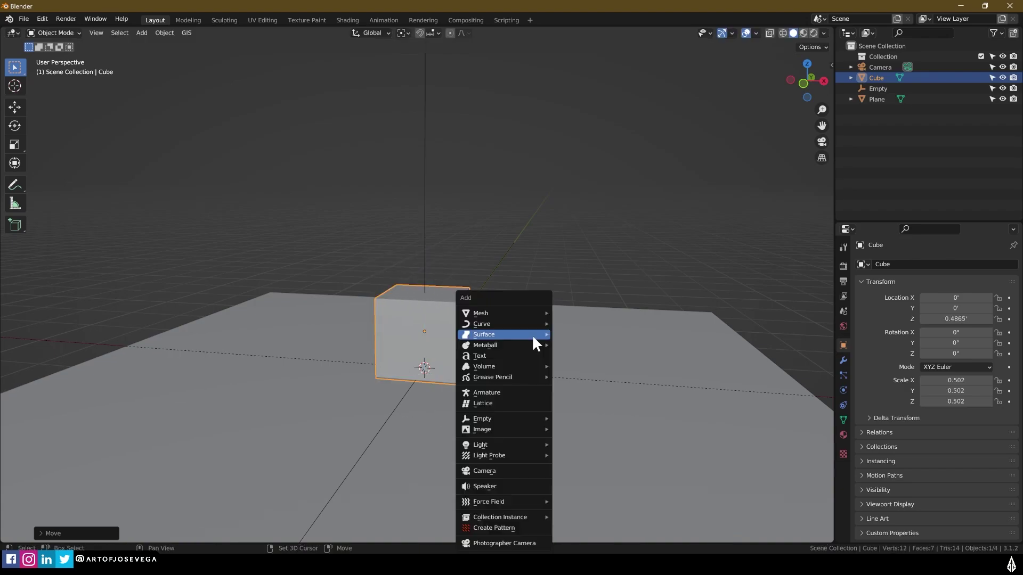
{"action": "mouse_move", "coordinate": [503, 313]}
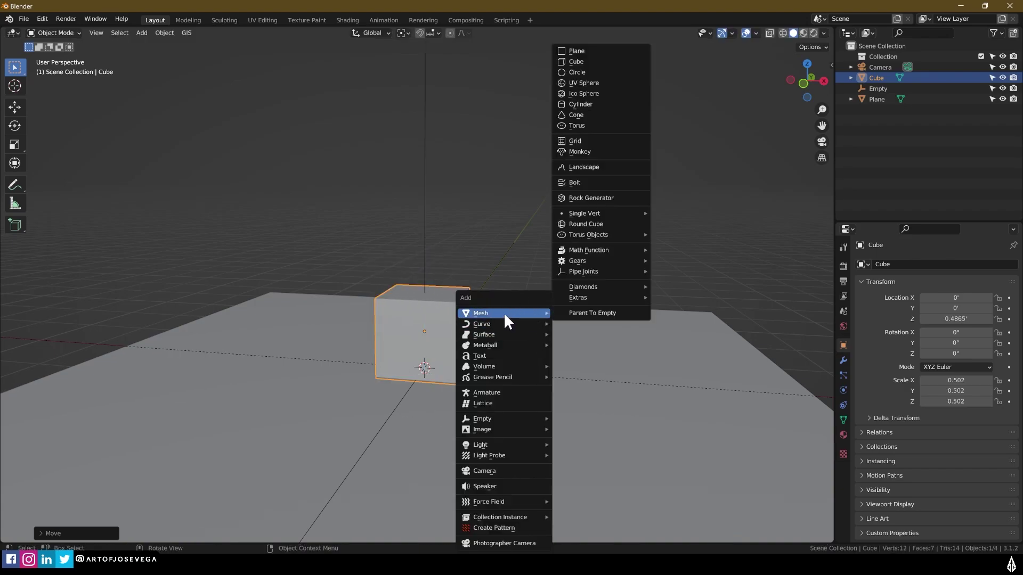
{"action": "left_click", "coordinate": [589, 83]}
{"action": "key", "text": "g"}
{"action": "left_click", "coordinate": [606, 305]}
{"action": "right_click", "coordinate": [562, 296]}
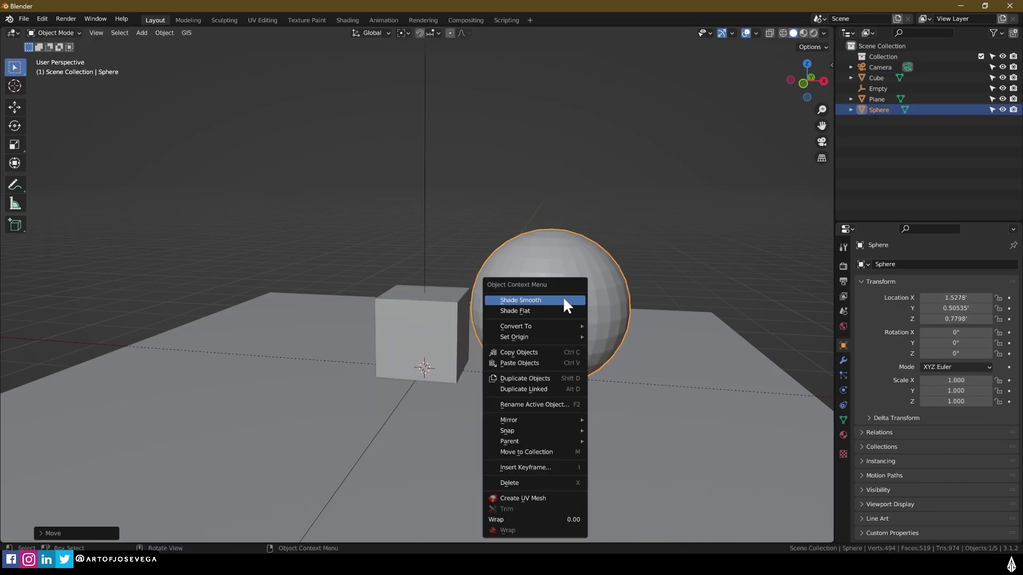
{"action": "left_click", "coordinate": [547, 301]}
Step: Scale the sphere to about 0.87 and shift it horizontally to about X 1.28 ft, Y 0.92 ft
{"action": "key", "text": "s"}
{"action": "left_click", "coordinate": [617, 340]}
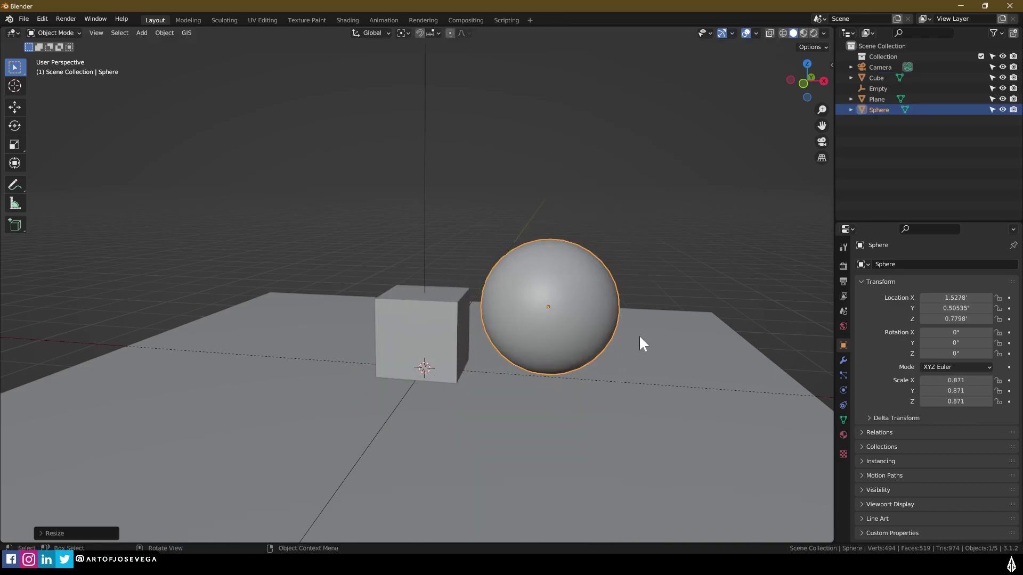
{"action": "key", "text": "g"}
{"action": "key", "text": "shift+z"}
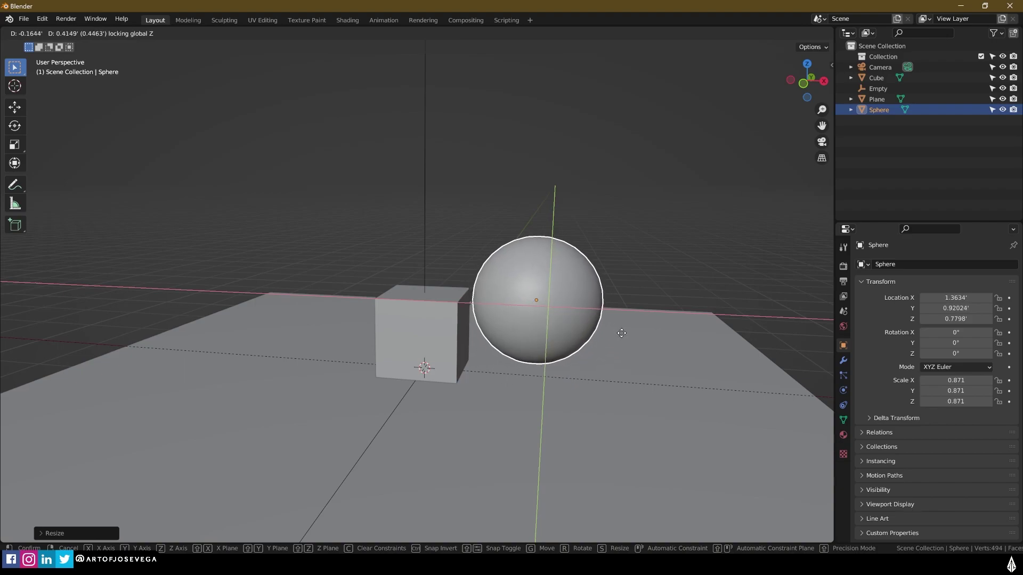
{"action": "left_click", "coordinate": [618, 334]}
Step: Raise the sphere in the front view to about Z 0.86 ft so it rests on the plane
{"action": "middle_click_drag", "start_coordinate": [616, 356], "coordinate": [618, 331]}
{"action": "left_click", "coordinate": [802, 79]}
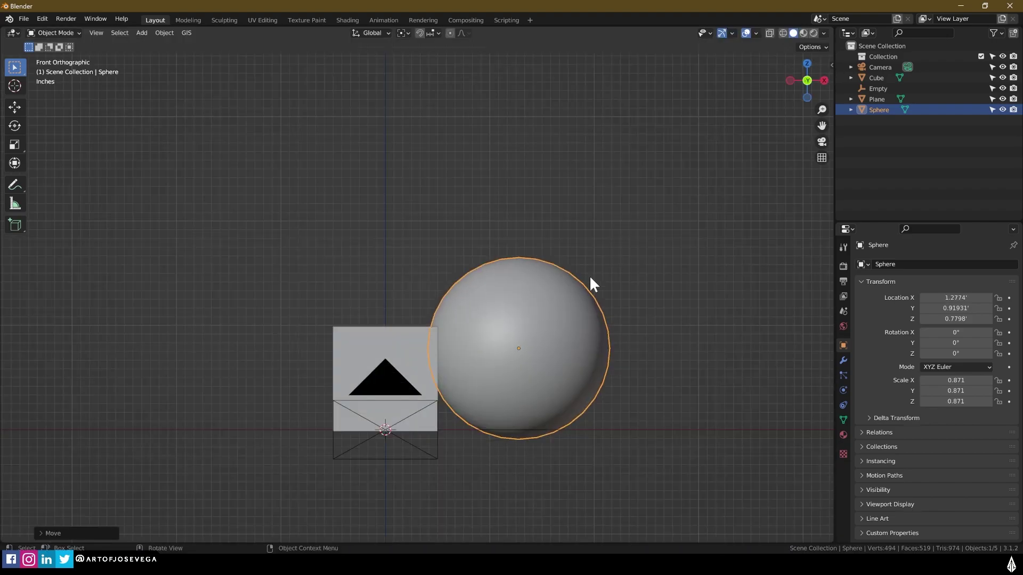
{"action": "key", "text": "g"}
{"action": "left_click", "coordinate": [589, 267]}
{"action": "middle_click_drag", "start_coordinate": [590, 267], "coordinate": [576, 308]}
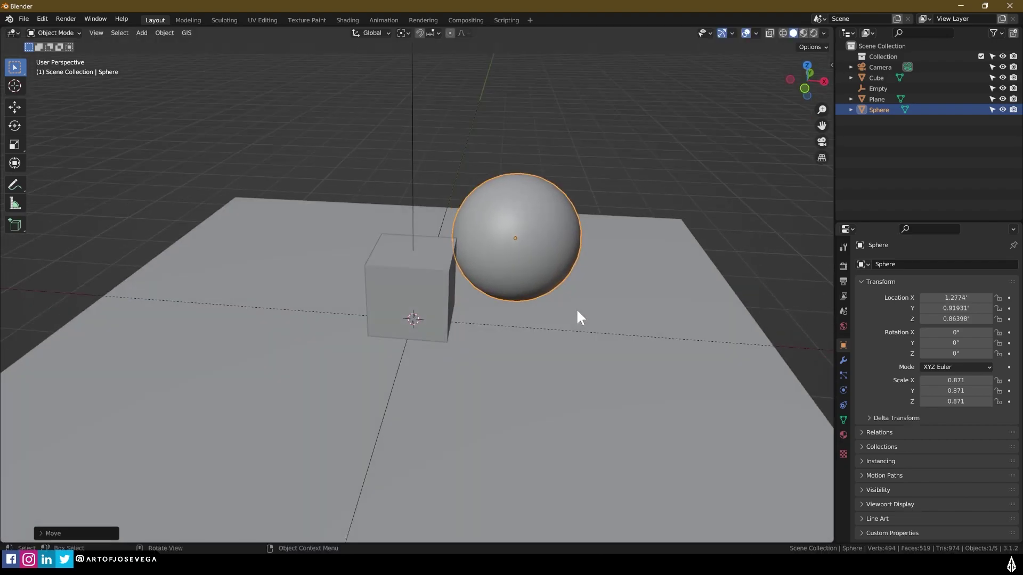
Step: Add a cone at the world origin and scale it to about 0.74 in X and Y and 1.33 in Z
{"action": "key", "text": "shift+a"}
{"action": "mouse_move", "coordinate": [569, 309]}
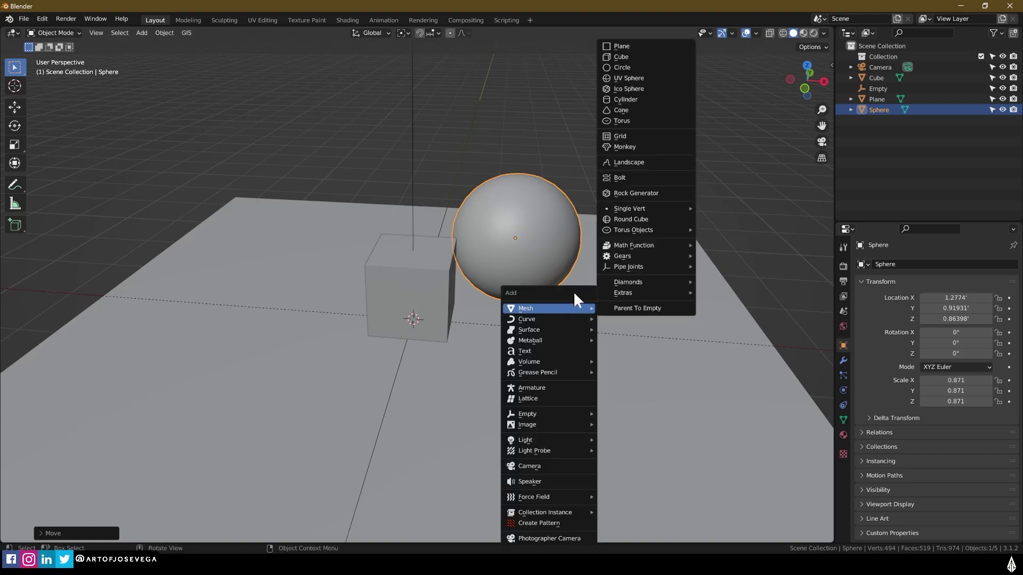
{"action": "left_click", "coordinate": [626, 110]}
{"action": "key", "text": "s"}
{"action": "key", "text": "z"}
{"action": "left_click", "coordinate": [541, 350]}
{"action": "key", "text": "s"}
{"action": "key", "text": "shift+z"}
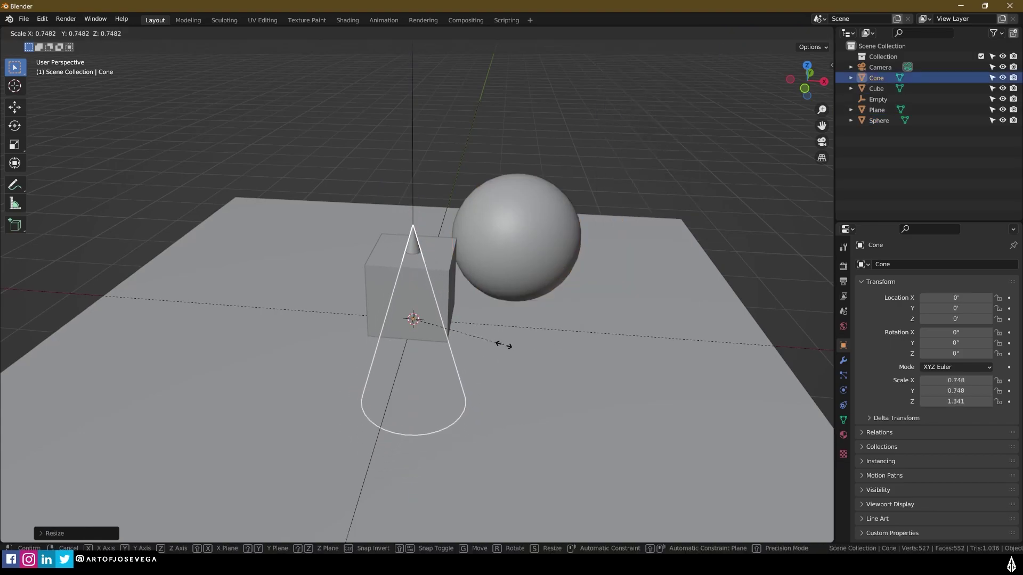
{"action": "left_click", "coordinate": [501, 345]}
Step: Stand the cone on the plane behind the cube at about X -0.18 ft, Y 1.33 ft, Z 1.28 ft, and deselect it
{"action": "key", "text": "g"}
{"action": "key", "text": "z"}
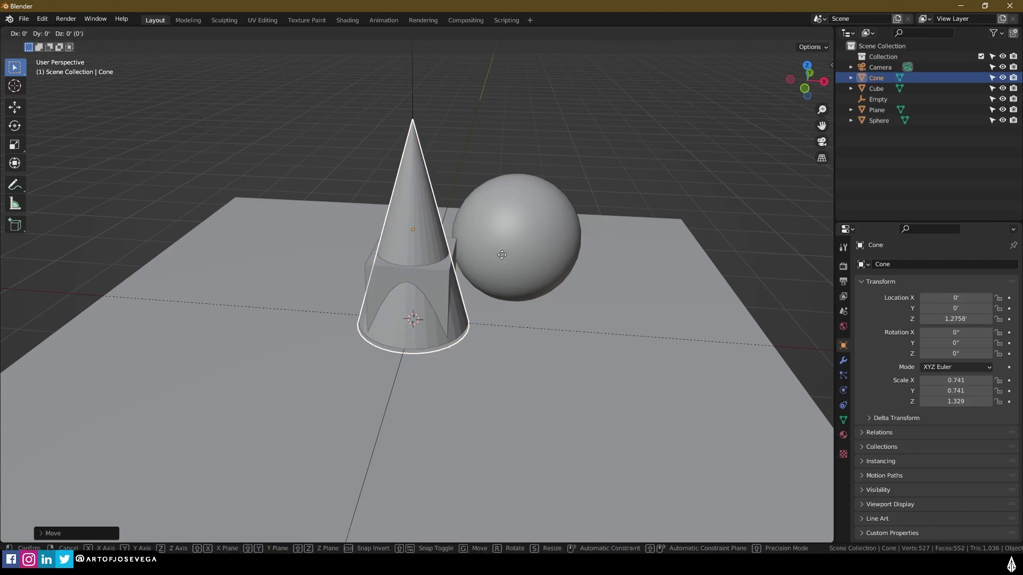
{"action": "key", "text": "shift+z"}
{"action": "left_click", "coordinate": [503, 221]}
{"action": "key", "text": "alt+a"}
Step: Split the 3D viewport into two stacked views and look through the selected camera in the upper one
{"action": "middle_click_drag", "start_coordinate": [634, 256], "coordinate": [508, 245]}
{"action": "scroll", "coordinate": [474, 268], "scroll_direction": "down", "scroll_amount": 3}
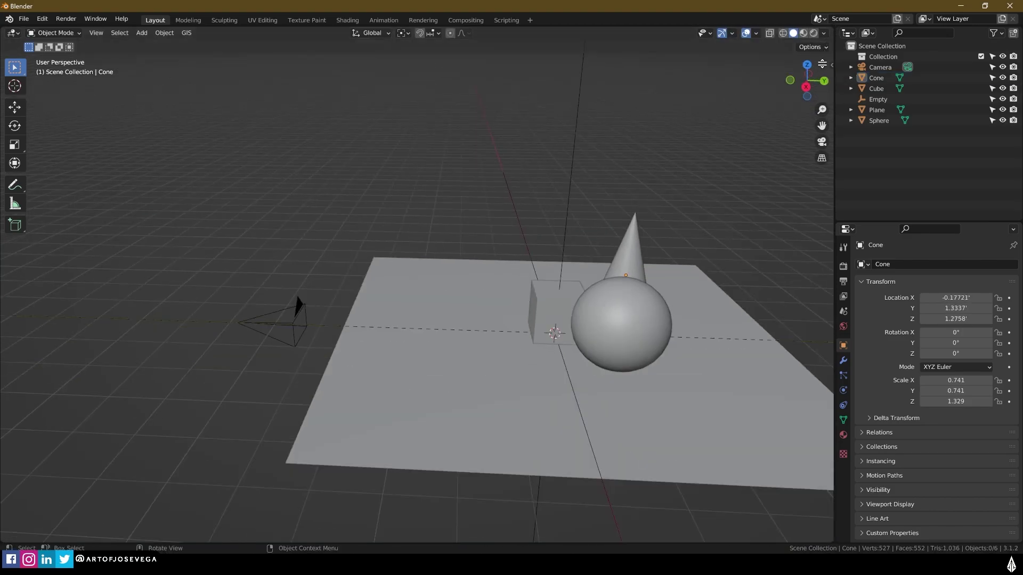
{"action": "left_click_drag", "start_coordinate": [822, 64], "coordinate": [791, 233]}
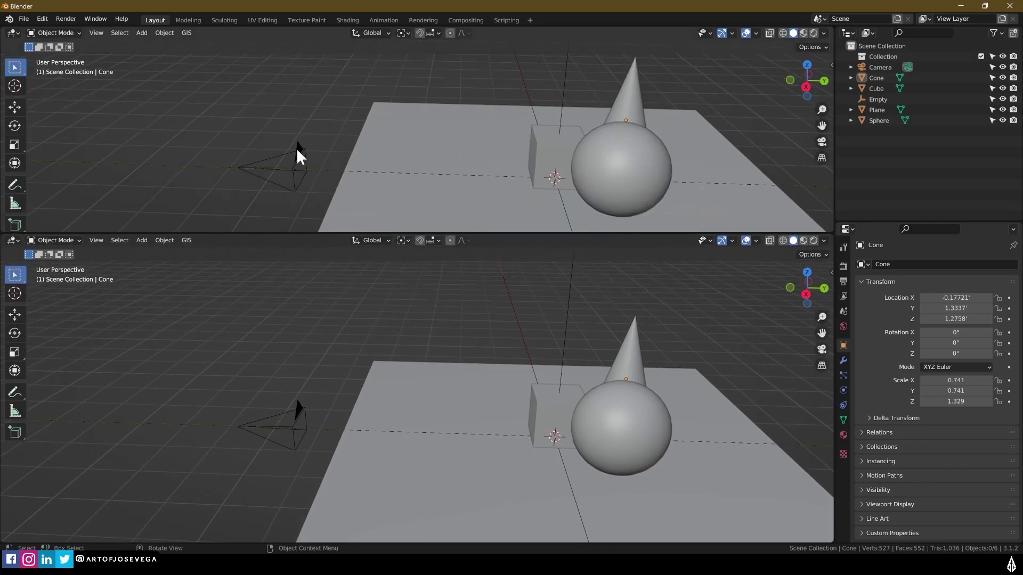
{"action": "left_click", "coordinate": [297, 155]}
{"action": "key", "text": "KP_0"}
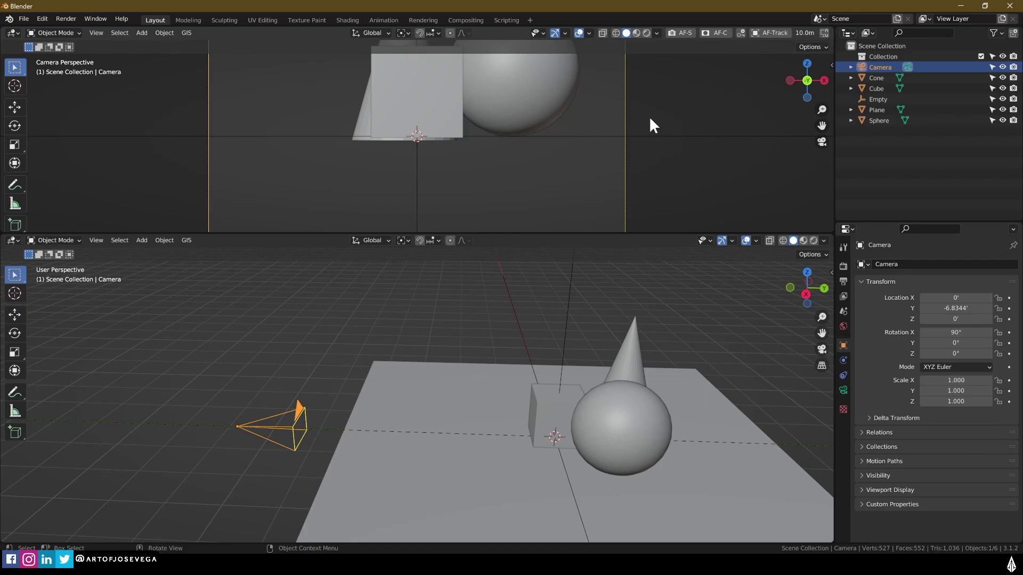
Step: Set the camera's passepartout opacity to 1.000 and hide the overlays in the camera view
{"action": "left_click", "coordinate": [843, 390]}
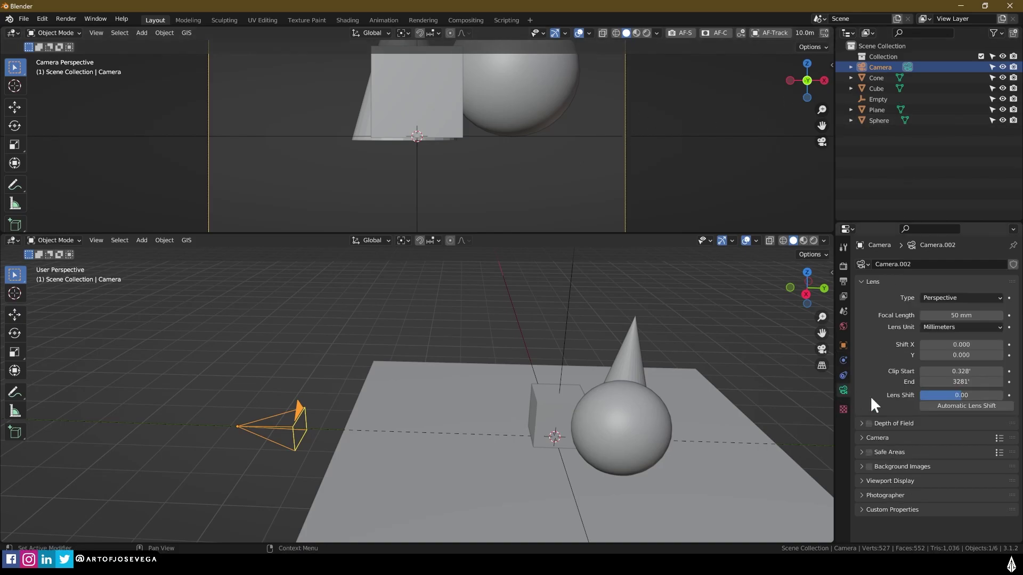
{"action": "left_click", "coordinate": [888, 481]}
{"action": "scroll", "coordinate": [889, 482], "scroll_direction": "down", "scroll_amount": 3}
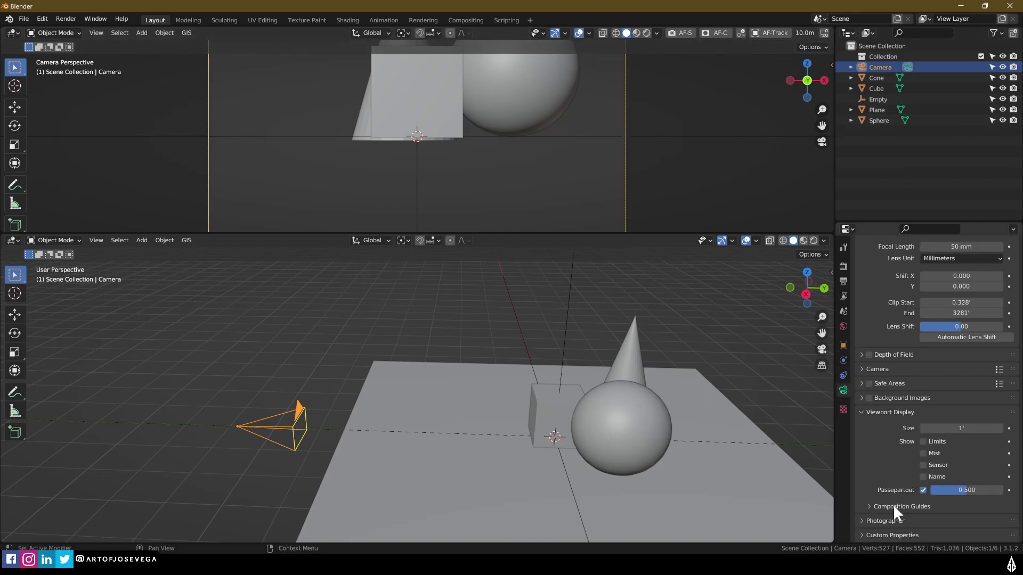
{"action": "left_click_drag", "start_coordinate": [970, 490], "coordinate": [1003, 490]}
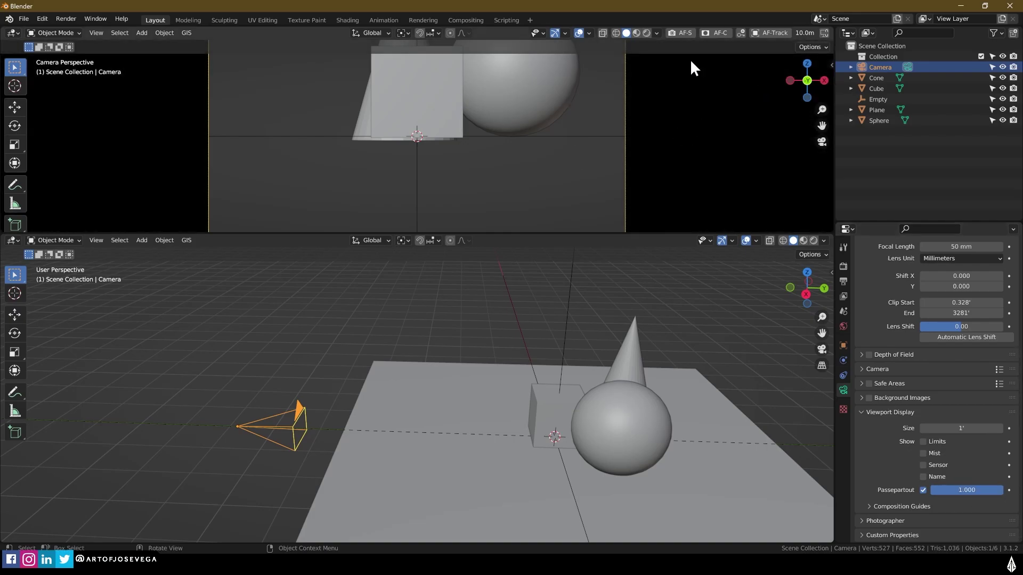
{"action": "left_click", "coordinate": [578, 33]}
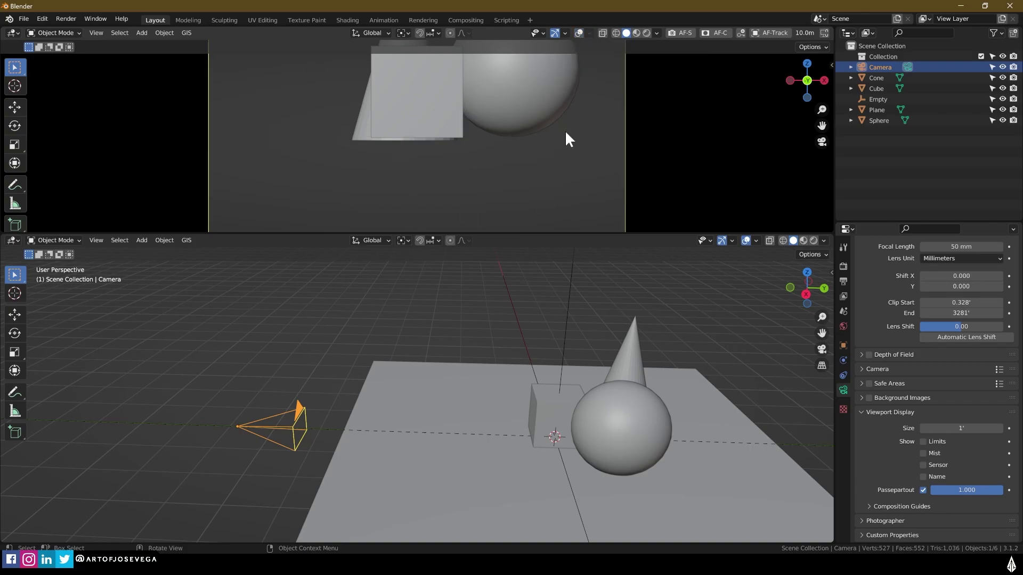
{"action": "scroll", "coordinate": [527, 116], "scroll_direction": "down", "scroll_amount": 5}
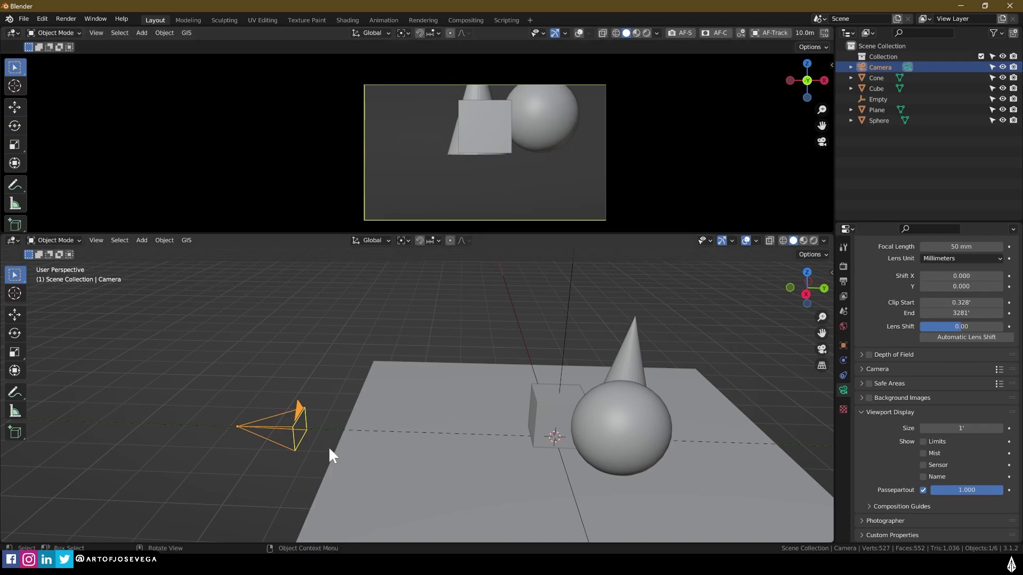
Step: Raise the camera along the Z axis until the cone, cube and sphere fit in its frame
{"action": "key", "text": "g"}
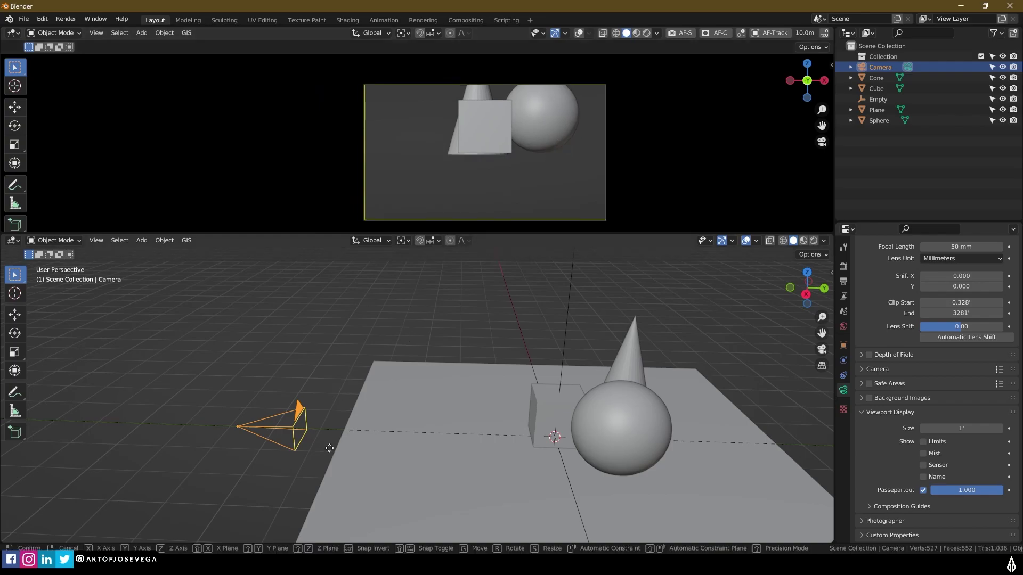
{"action": "key", "text": "z"}
{"action": "left_click", "coordinate": [335, 398]}
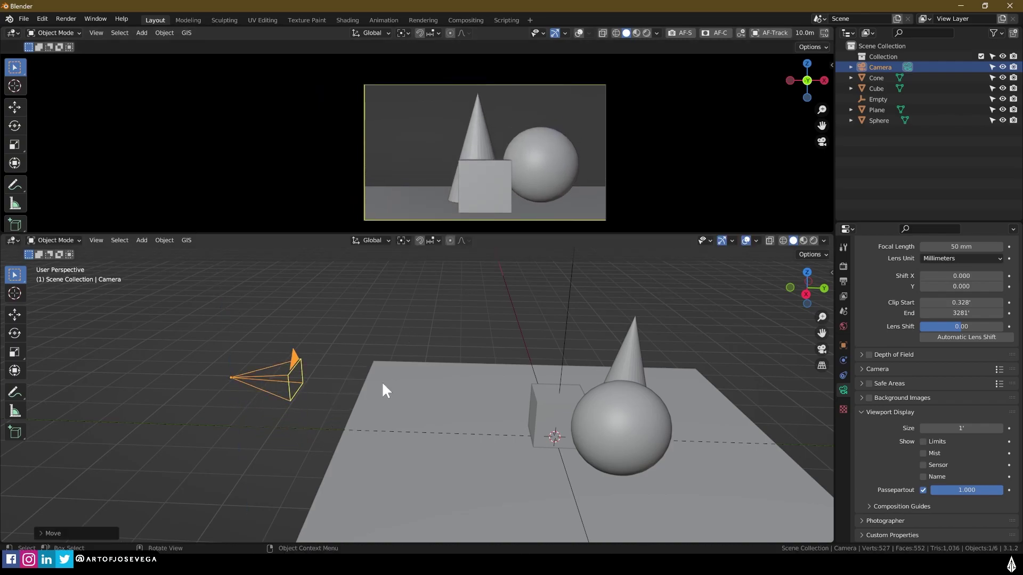
Step: Select the cube, cone and sphere in turn to compare their placement with the camera view
{"action": "middle_click_drag", "start_coordinate": [383, 388], "coordinate": [447, 378]}
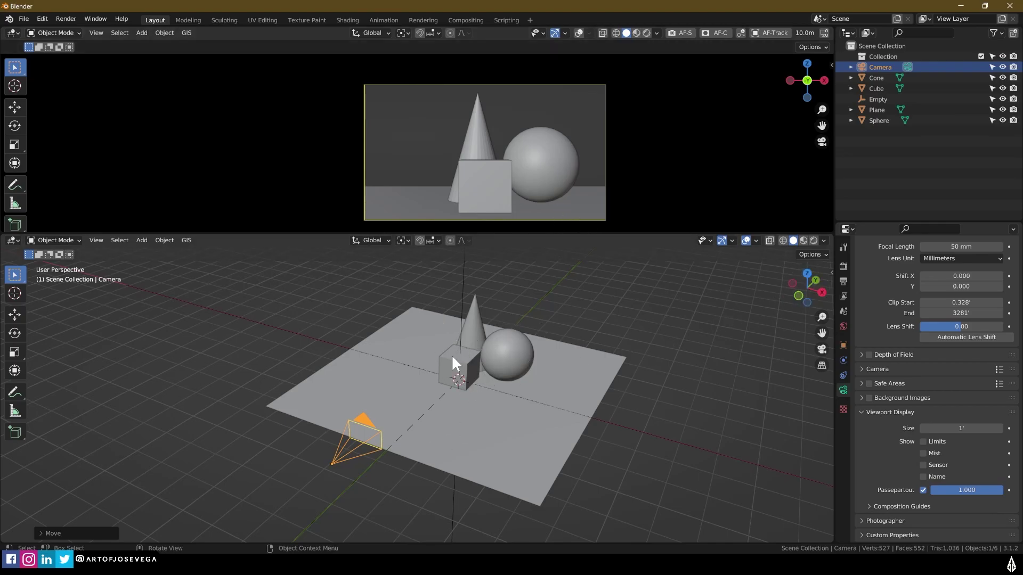
{"action": "left_click", "coordinate": [468, 360]}
{"action": "left_click", "coordinate": [479, 334]}
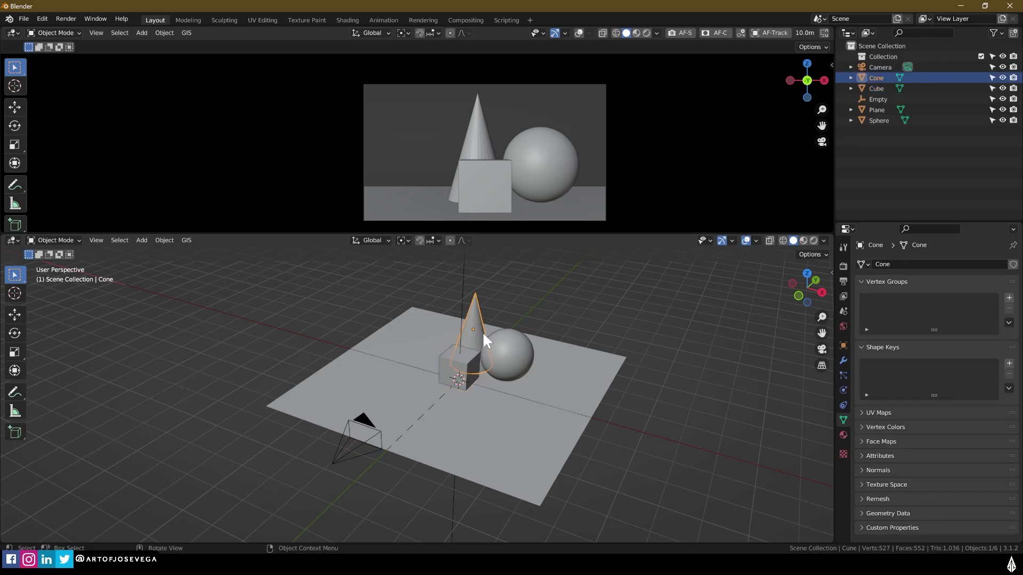
{"action": "left_click", "coordinate": [500, 352]}
{"action": "left_click", "coordinate": [469, 363]}
{"action": "left_click_drag", "start_coordinate": [501, 356], "coordinate": [493, 349]}
{"action": "left_click", "coordinate": [477, 336]}
{"action": "left_click", "coordinate": [475, 354], "text": "shift"}
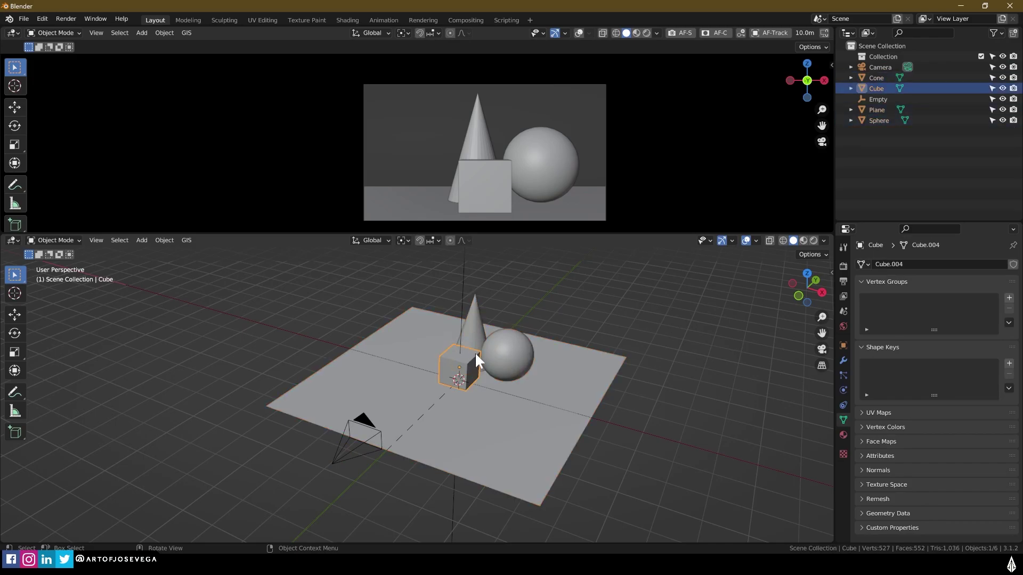
{"action": "left_click", "coordinate": [490, 349]}
{"action": "left_click", "coordinate": [471, 339]}
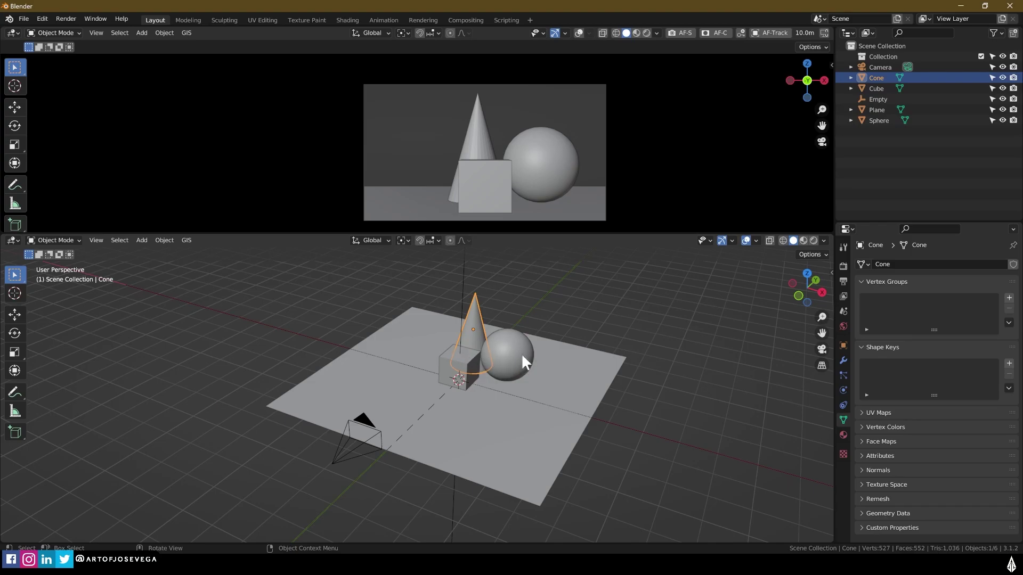
Step: Select the camera and show the scene from the top in the lower viewport
{"action": "left_click", "coordinate": [369, 423]}
{"action": "middle_click_drag", "start_coordinate": [369, 422], "coordinate": [675, 295]}
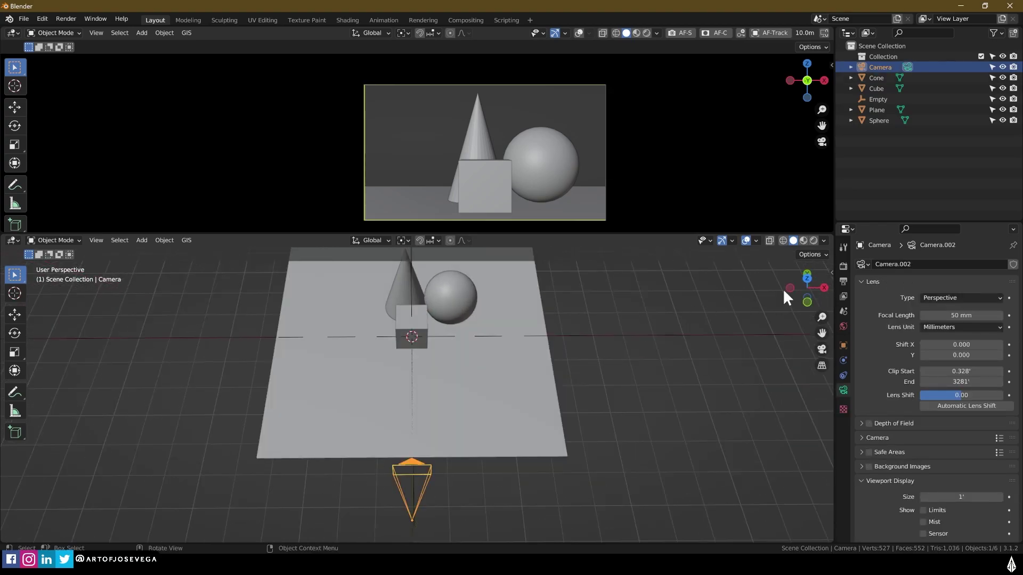
{"action": "left_click", "coordinate": [807, 278]}
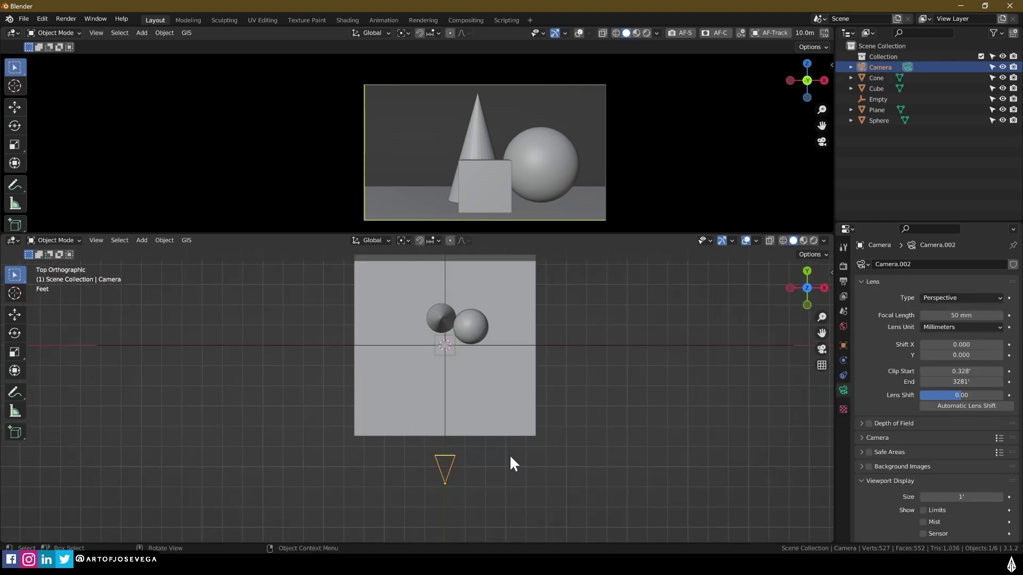
Step: Try moving the camera away from the plane and rotating it back toward the objects, and undo both changes
{"action": "key", "text": "g"}
{"action": "left_click", "coordinate": [664, 440]}
{"action": "key", "text": "r"}
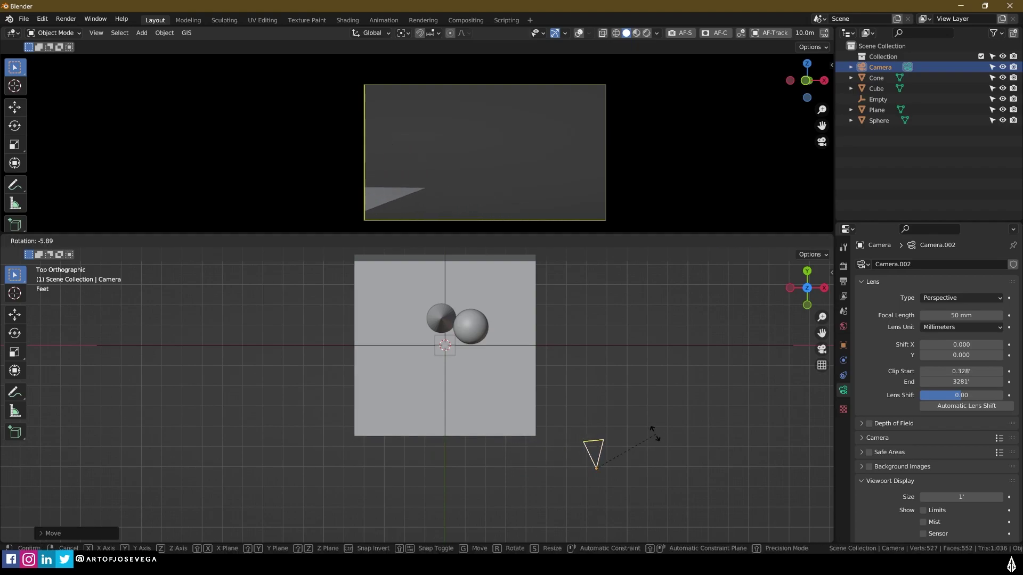
{"action": "left_click", "coordinate": [612, 430]}
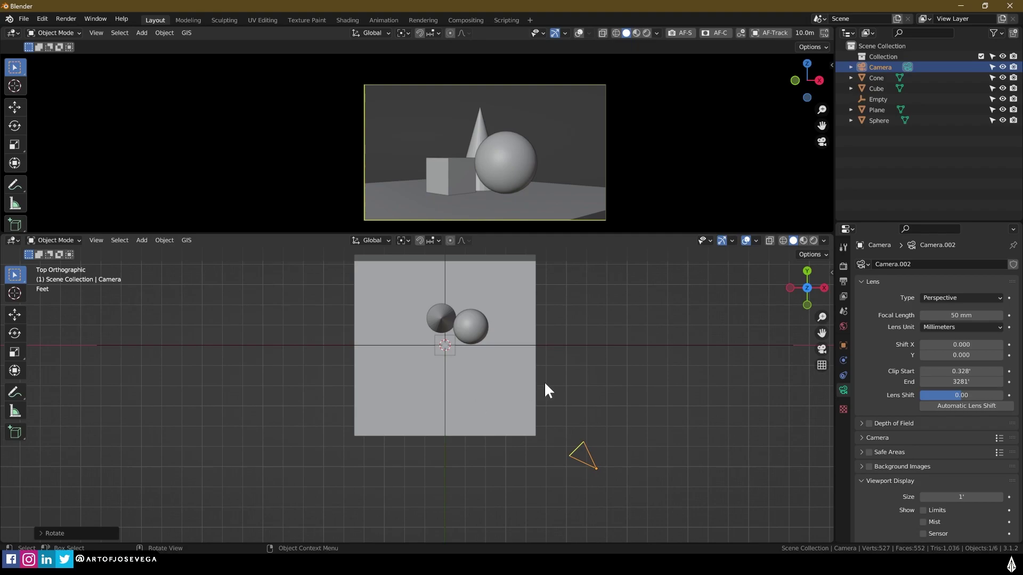
{"action": "key", "text": "ctrl+z"}
{"action": "key", "text": "ctrl+z"}
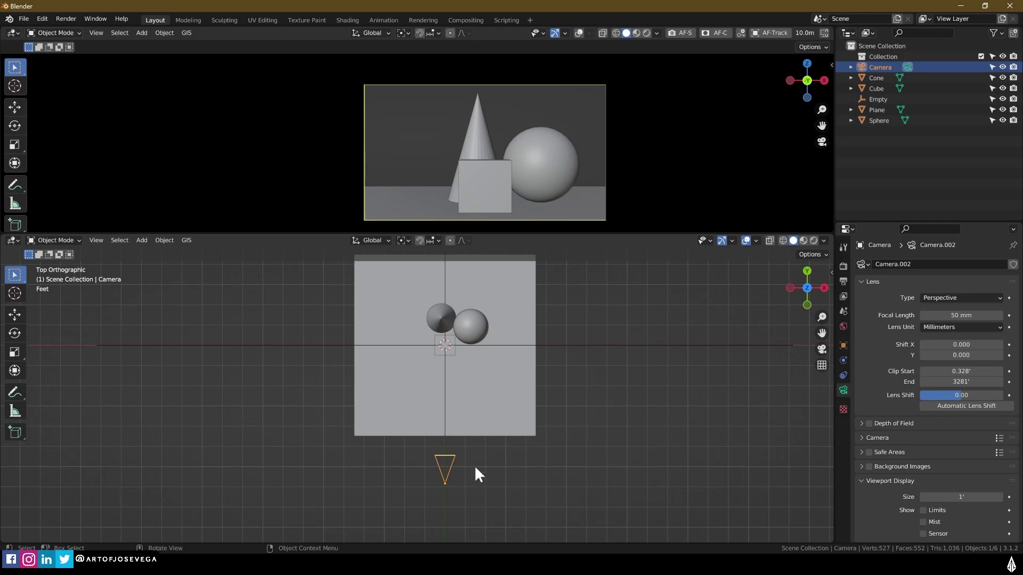
Step: Add a Track To constraint to the camera with the Empty as its target
{"action": "middle_click_drag", "start_coordinate": [486, 395], "coordinate": [516, 326]}
{"action": "left_click", "coordinate": [489, 328]}
{"action": "left_click", "coordinate": [266, 363]}
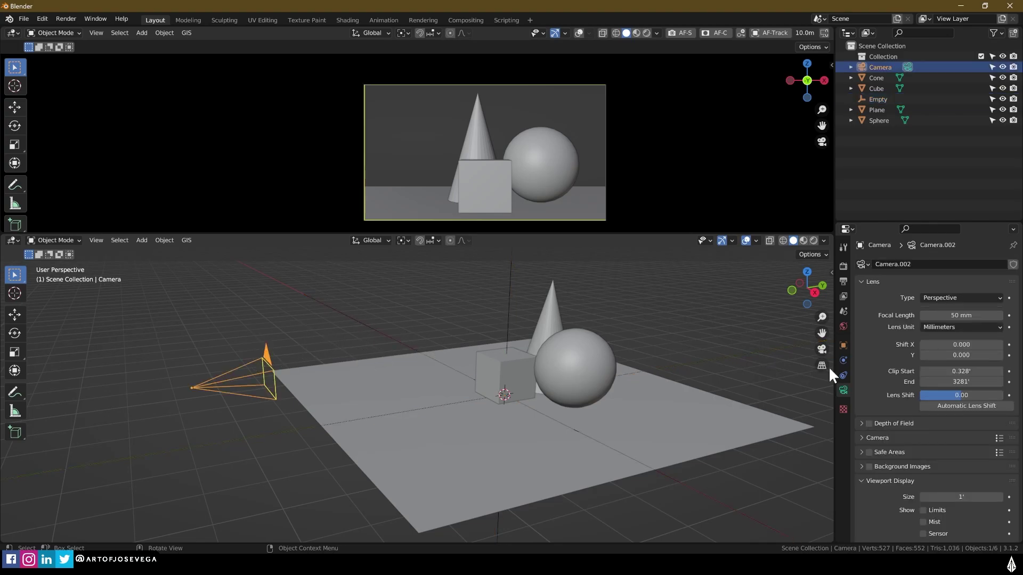
{"action": "left_click", "coordinate": [843, 375]}
{"action": "left_click", "coordinate": [885, 264]}
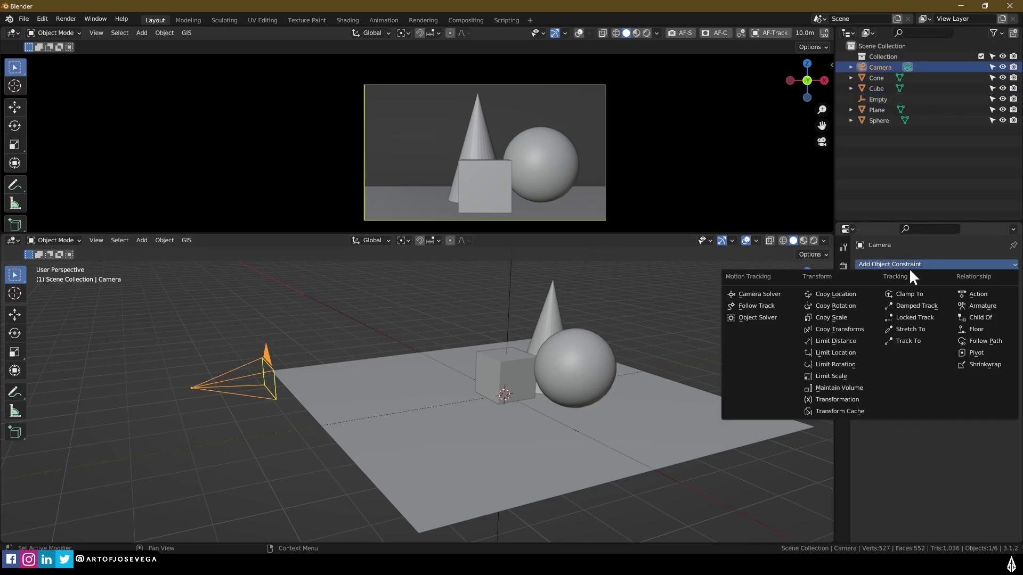
{"action": "left_click", "coordinate": [912, 339]}
{"action": "middle_click_drag", "start_coordinate": [577, 372], "coordinate": [931, 385]}
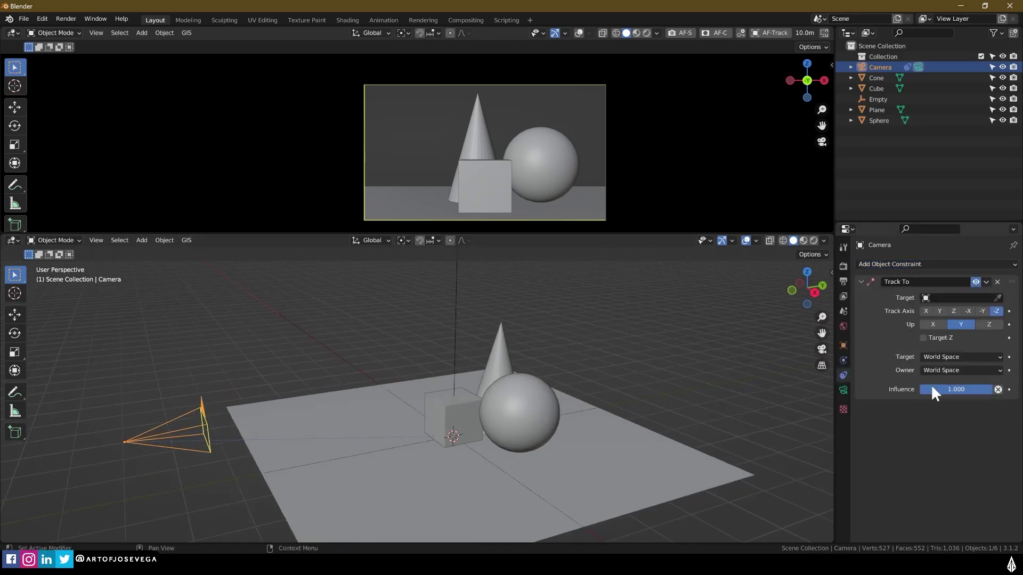
{"action": "left_click", "coordinate": [997, 298]}
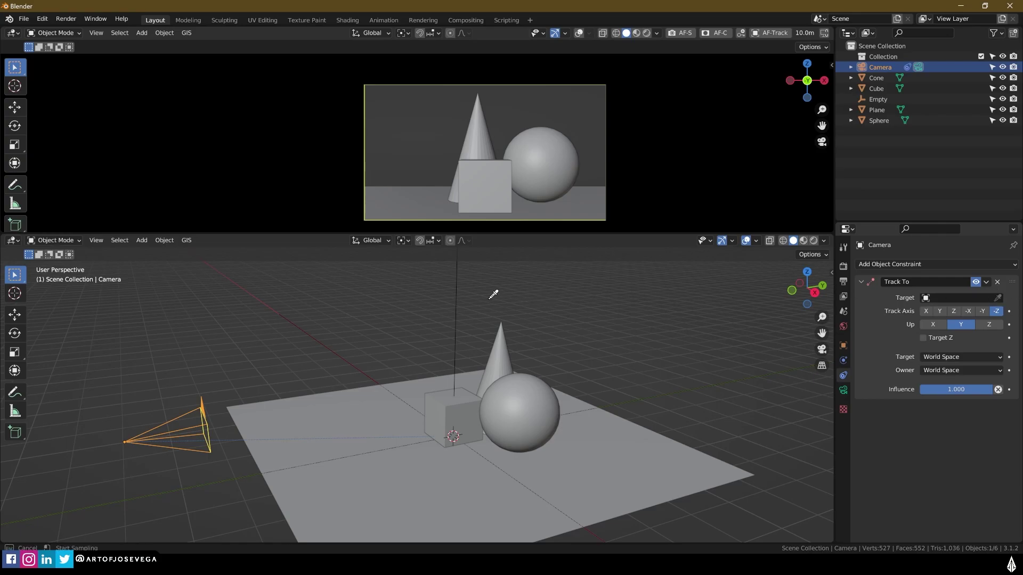
{"action": "left_click", "coordinate": [459, 296]}
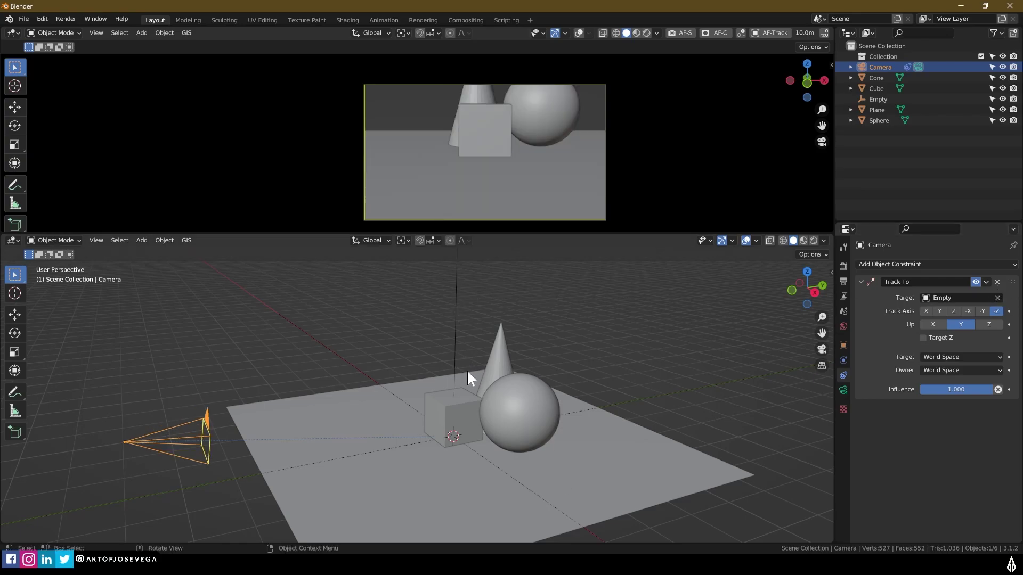
Step: Select the Empty and try moving it around to test how the camera tracks it
{"action": "left_click", "coordinate": [477, 408]}
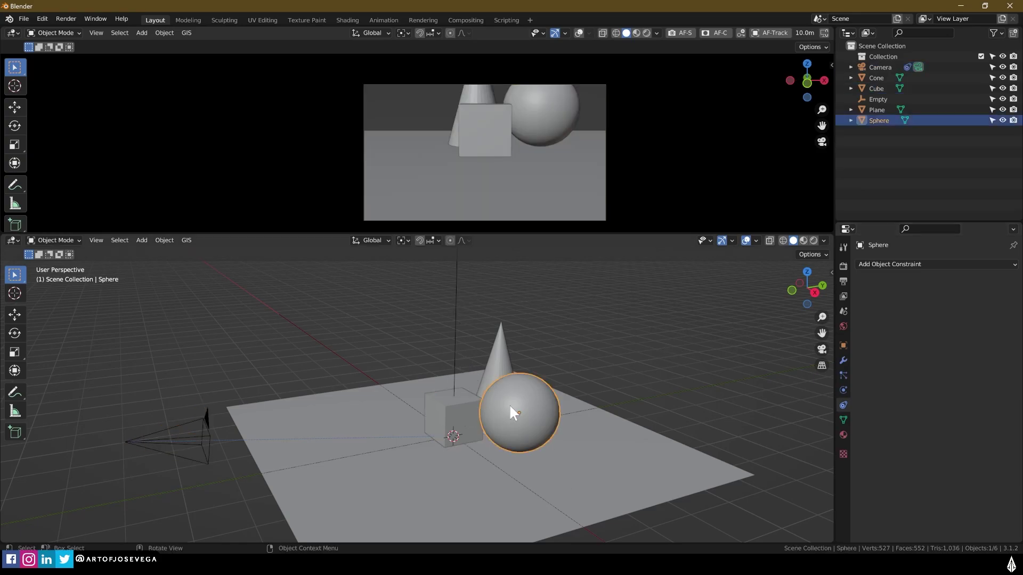
{"action": "left_click", "coordinate": [478, 406]}
{"action": "left_click", "coordinate": [477, 408]}
{"action": "left_click", "coordinate": [493, 411]}
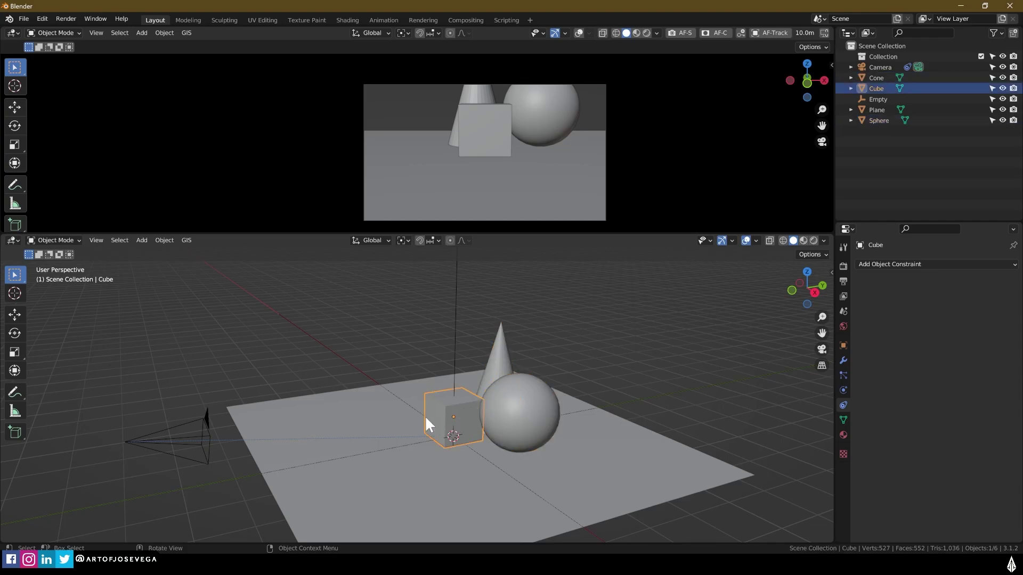
{"action": "left_click", "coordinate": [225, 417]}
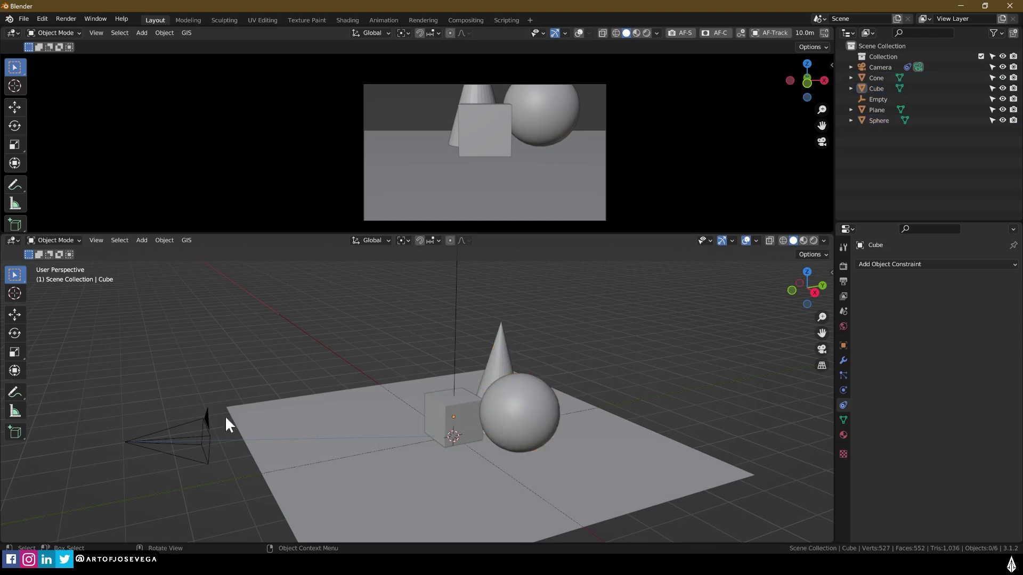
{"action": "left_click", "coordinate": [454, 337]}
{"action": "middle_click_drag", "start_coordinate": [514, 424], "coordinate": [487, 451]}
{"action": "key", "text": "g"}
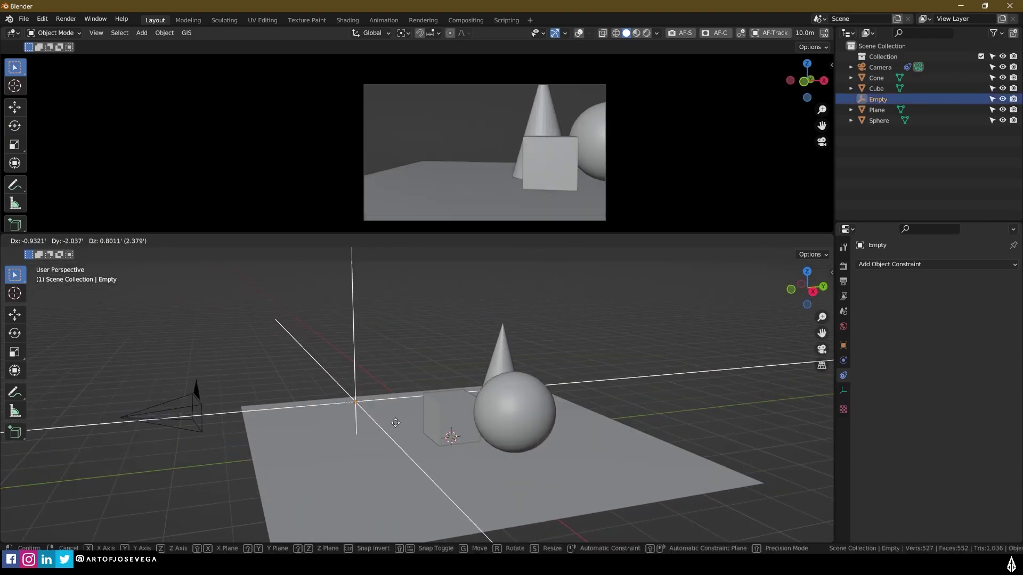
{"action": "right_click", "coordinate": [488, 404]}
{"action": "middle_click_drag", "start_coordinate": [455, 396], "coordinate": [473, 415]}
{"action": "scroll", "coordinate": [450, 431], "scroll_direction": "down", "scroll_amount": 3}
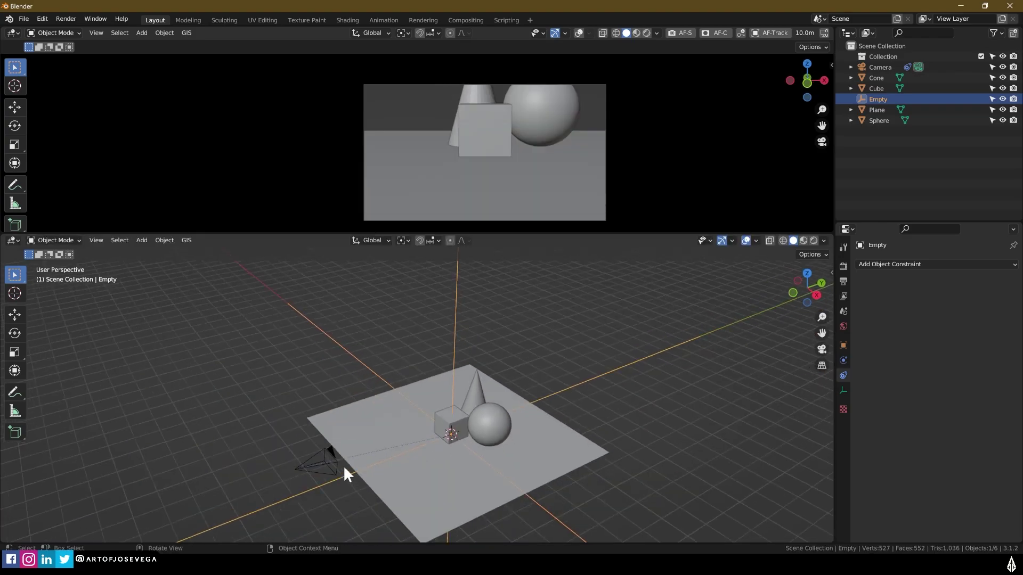
Step: Try moving and rotating the camera from above and from the side to test its Track To constraint
{"action": "left_click", "coordinate": [330, 459]}
{"action": "middle_click_drag", "start_coordinate": [372, 473], "coordinate": [445, 427]}
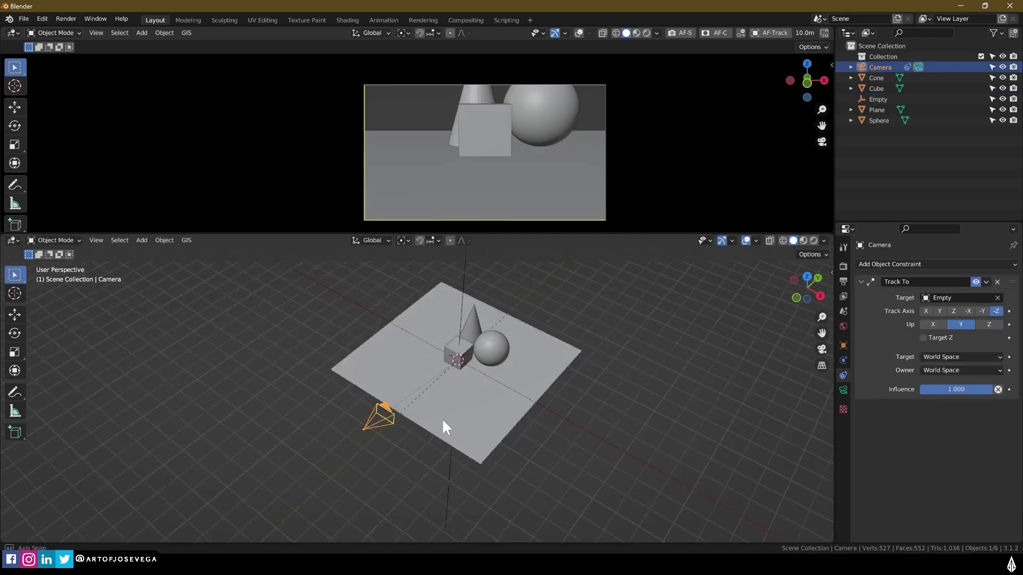
{"action": "left_click_drag", "start_coordinate": [810, 286], "coordinate": [814, 287]}
{"action": "left_click", "coordinate": [808, 285]}
{"action": "scroll", "coordinate": [552, 407], "scroll_direction": "down", "scroll_amount": 2}
{"action": "key", "text": "g"}
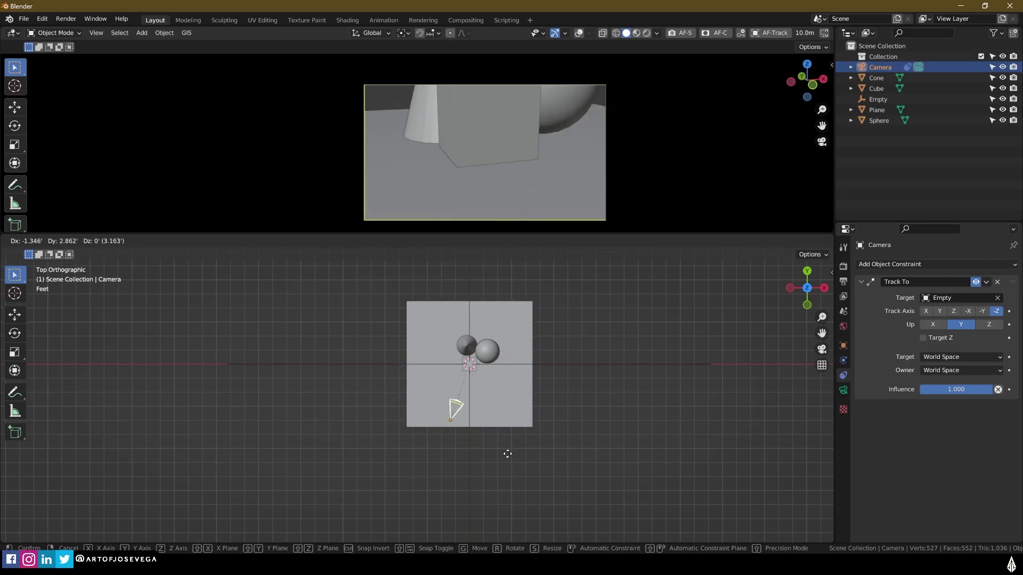
{"action": "key", "text": "r"}
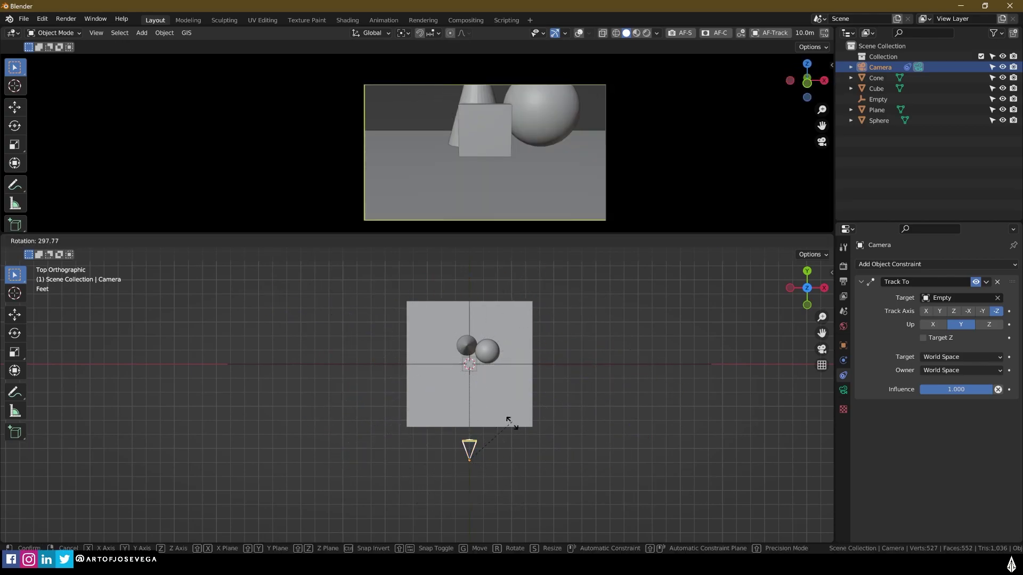
{"action": "left_click", "coordinate": [511, 422]}
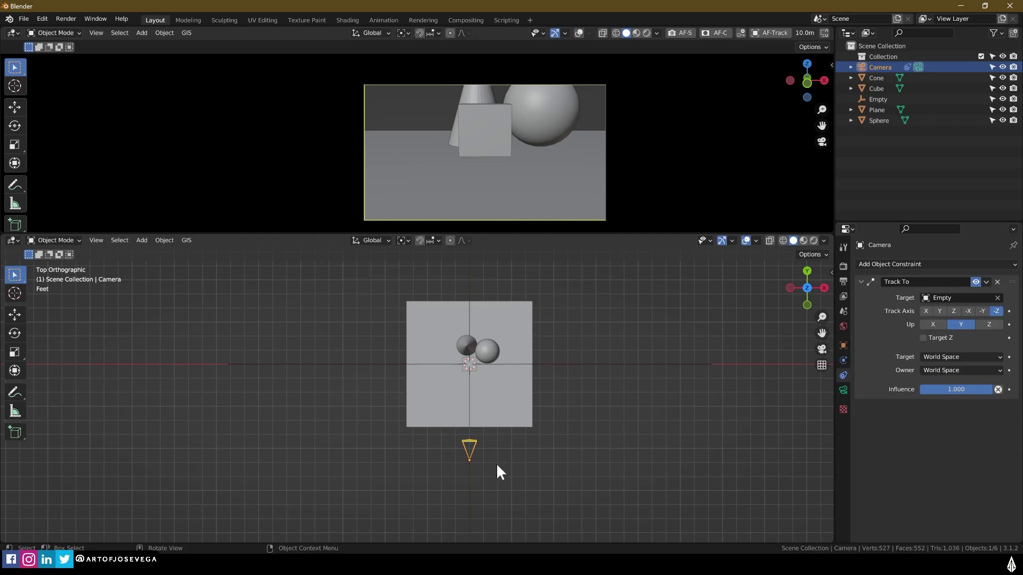
{"action": "key", "text": "g"}
{"action": "middle_click_drag", "start_coordinate": [520, 432], "coordinate": [456, 477]}
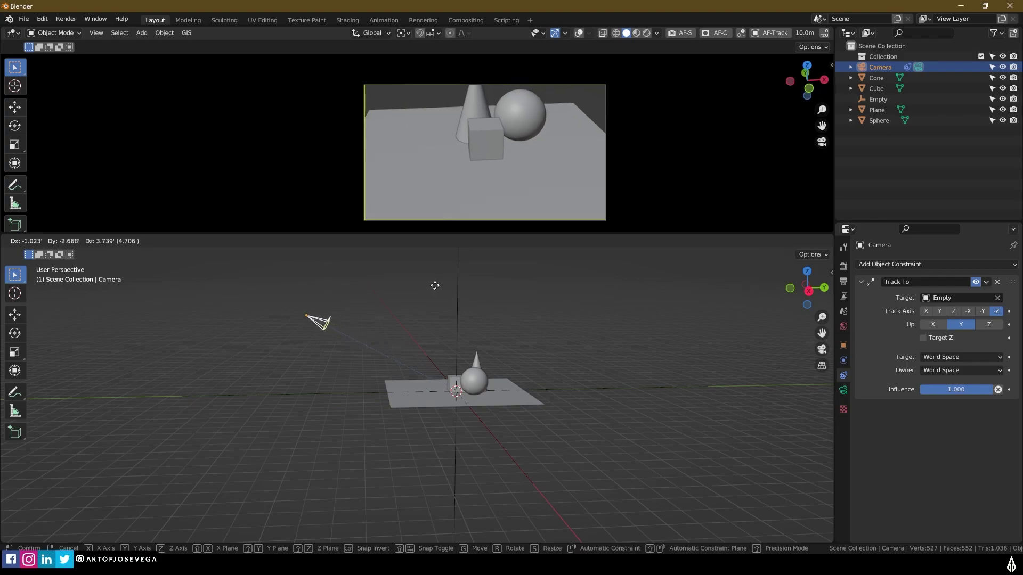
{"action": "left_click", "coordinate": [420, 330]}
Step: Move the Empty up and back toward the cube and sphere so the camera aims at the objects
{"action": "left_click", "coordinate": [456, 346]}
{"action": "key", "text": "g"}
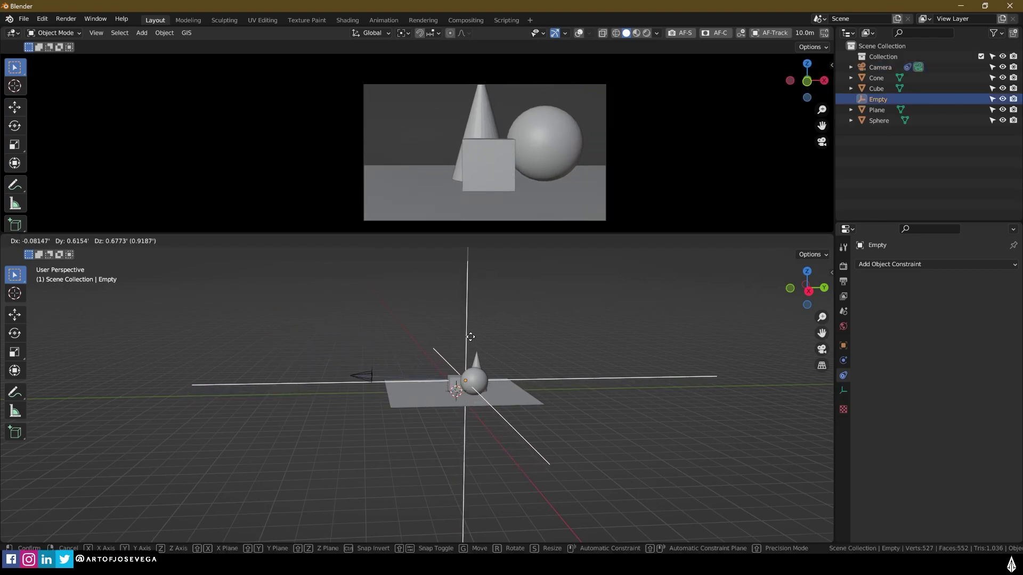
{"action": "left_click", "coordinate": [471, 336]}
Step: Try moving the camera around the objects in perspective and from above while it stays aimed at the Empty
{"action": "left_click", "coordinate": [361, 373]}
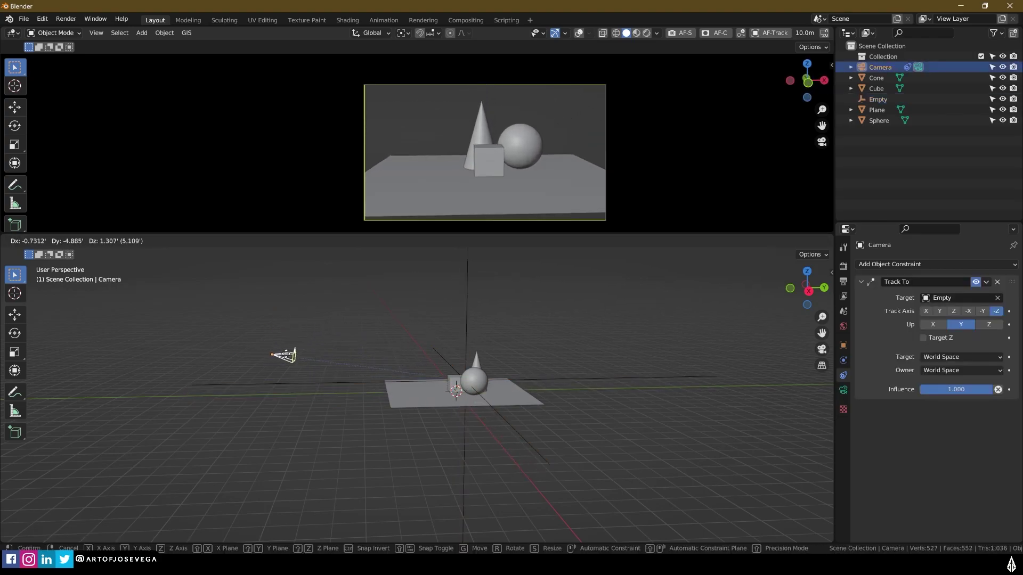
{"action": "left_click", "coordinate": [807, 271]}
{"action": "key", "text": "g"}
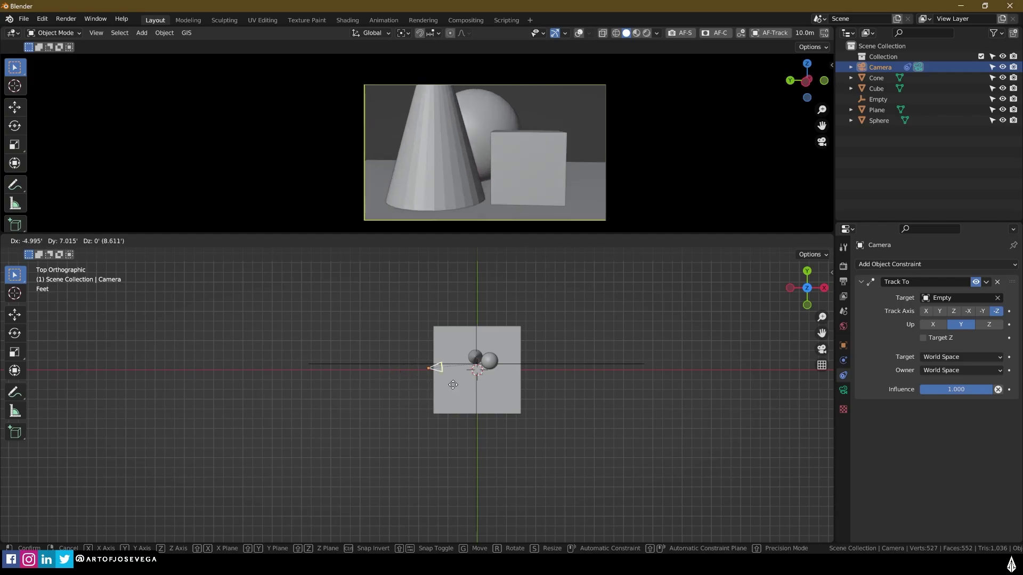
{"action": "left_click", "coordinate": [452, 450]}
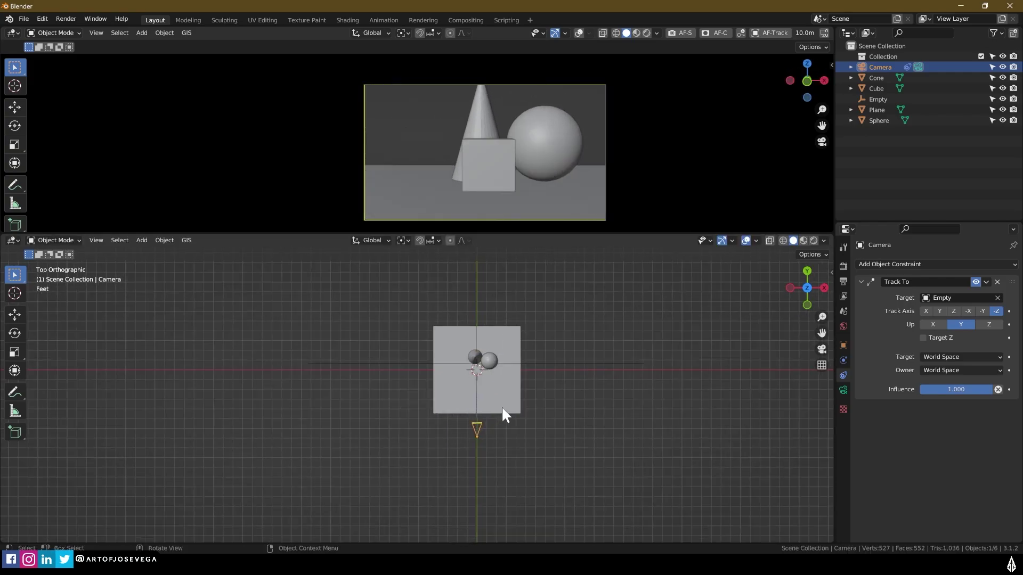
Step: Try moving the Empty and the camera in turn to compare how each one affects the camera's framing
{"action": "middle_click_drag", "start_coordinate": [502, 414], "coordinate": [485, 369]}
{"action": "left_click", "coordinate": [486, 372]}
{"action": "key", "text": "g"}
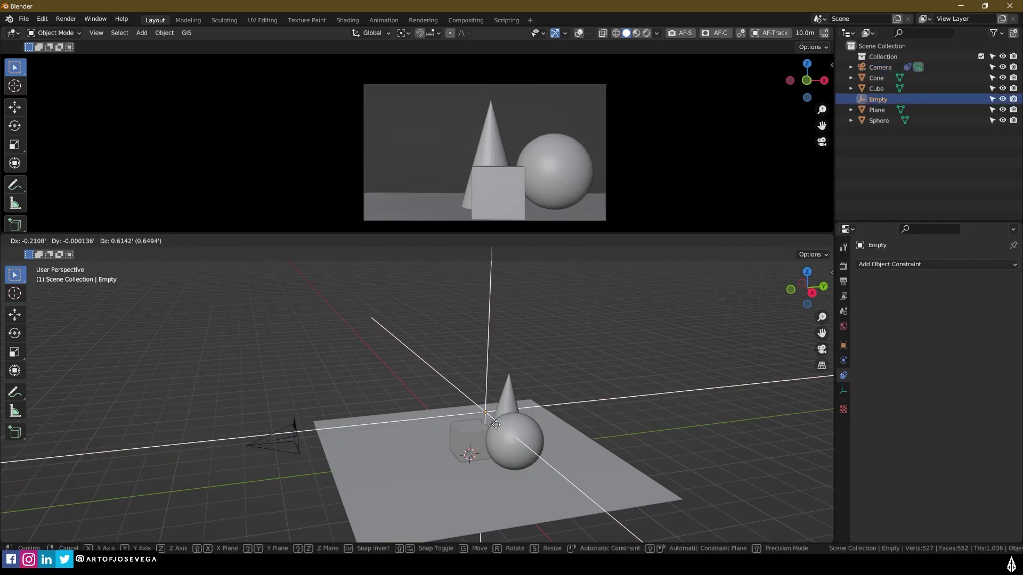
{"action": "key", "text": "Escape"}
{"action": "scroll", "coordinate": [504, 432], "scroll_direction": "down", "scroll_amount": 4}
{"action": "left_click", "coordinate": [806, 273]}
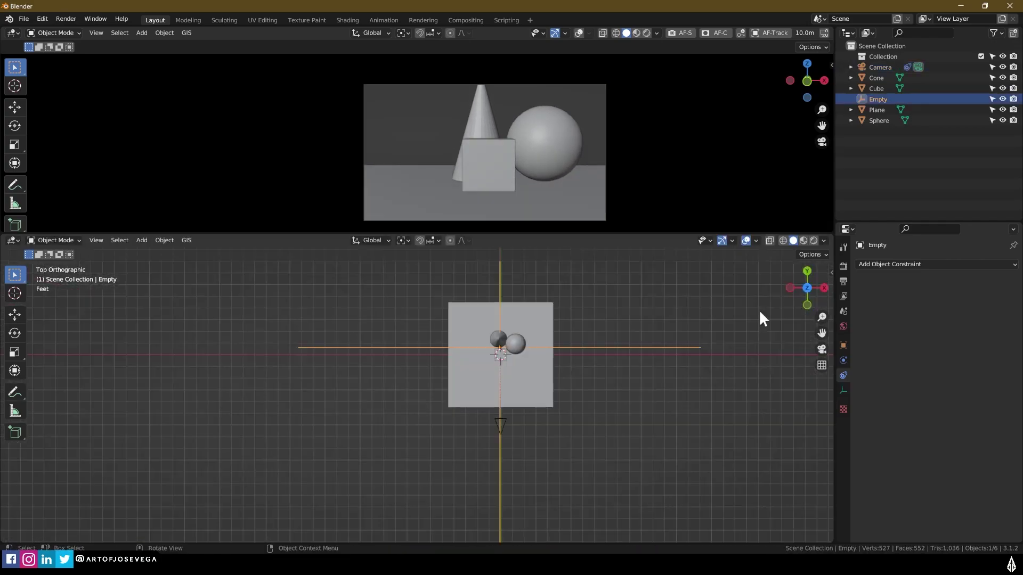
{"action": "left_click", "coordinate": [504, 427]}
{"action": "key", "text": "g"}
{"action": "key", "text": "Escape"}
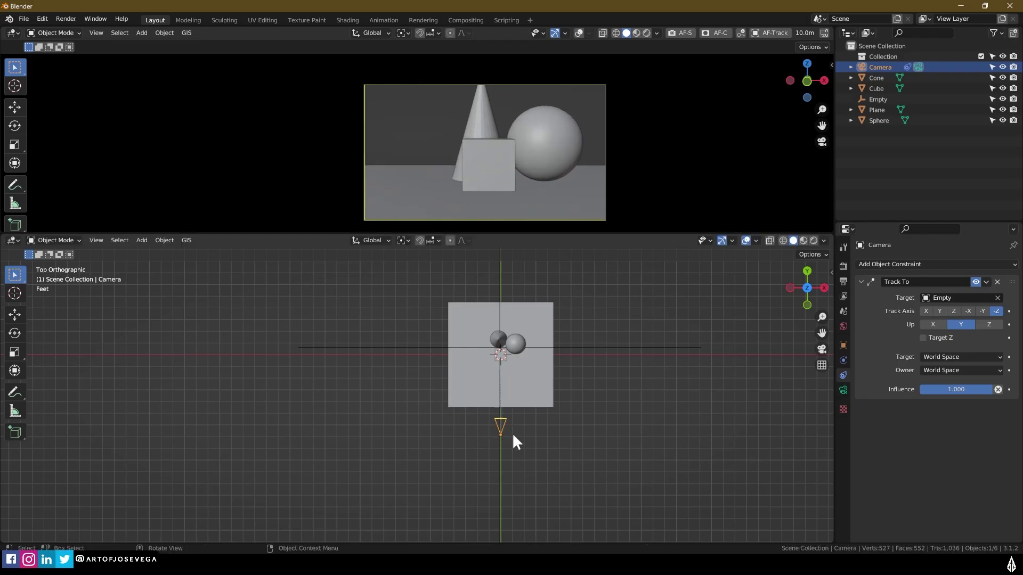
{"action": "left_click", "coordinate": [499, 298]}
{"action": "key", "text": "g"}
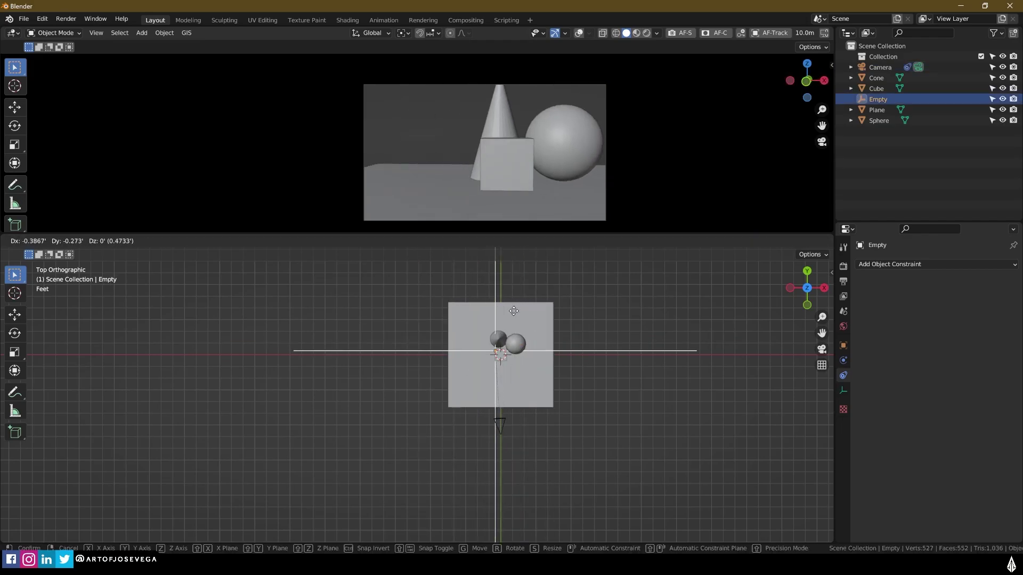
{"action": "key", "text": "Escape"}
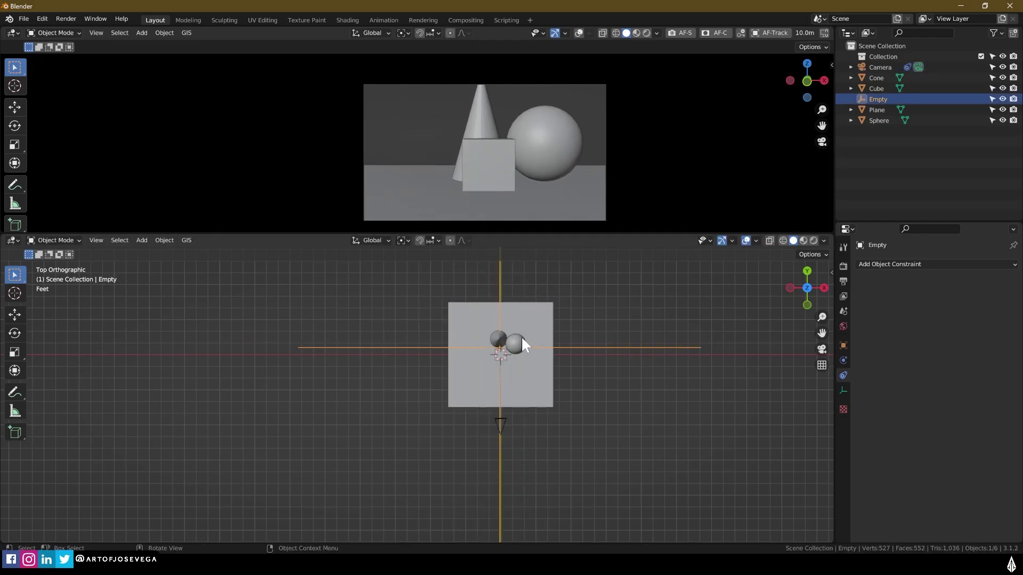
Step: Delete every object in the scene, including the camera, the Empty, the plane and the primitives
{"action": "middle_click_drag", "start_coordinate": [539, 350], "coordinate": [410, 338]}
{"action": "middle_click_drag", "start_coordinate": [487, 355], "coordinate": [299, 387]}
{"action": "scroll", "coordinate": [362, 394], "scroll_direction": "down", "scroll_amount": 3}
{"action": "middle_click_drag", "start_coordinate": [398, 367], "coordinate": [373, 397]}
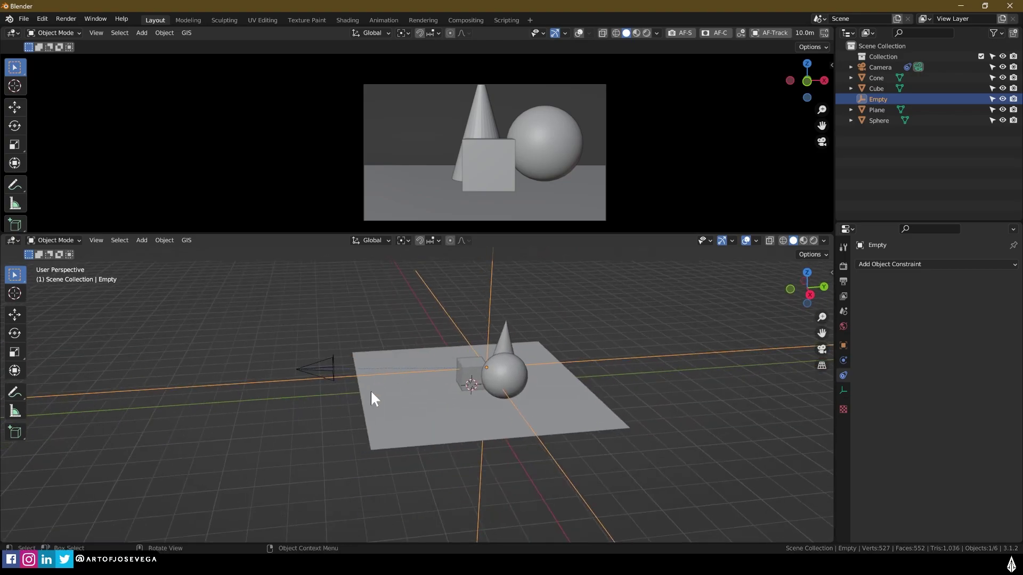
{"action": "left_click_drag", "start_coordinate": [247, 327], "coordinate": [595, 392]}
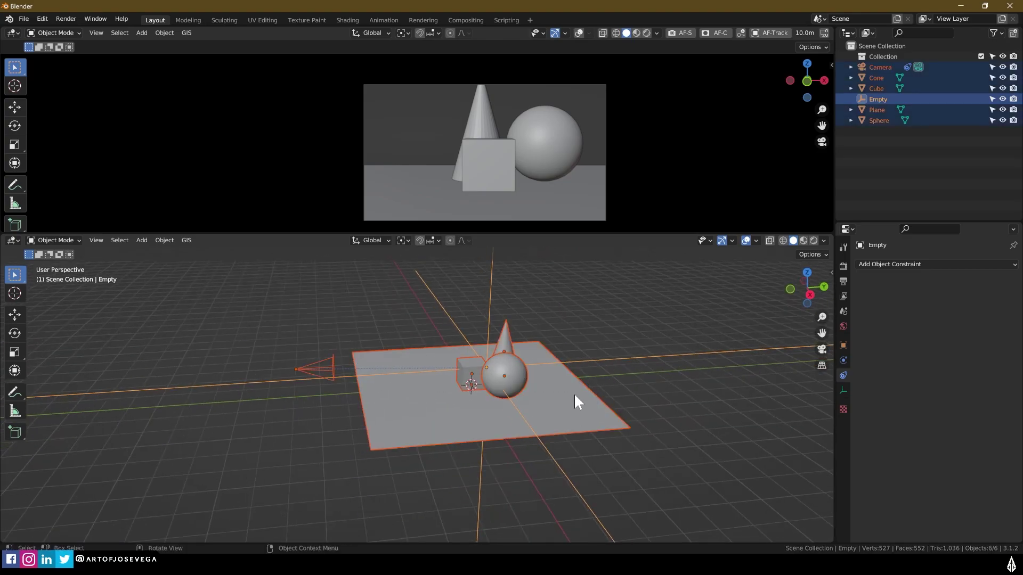
{"action": "key", "text": "x"}
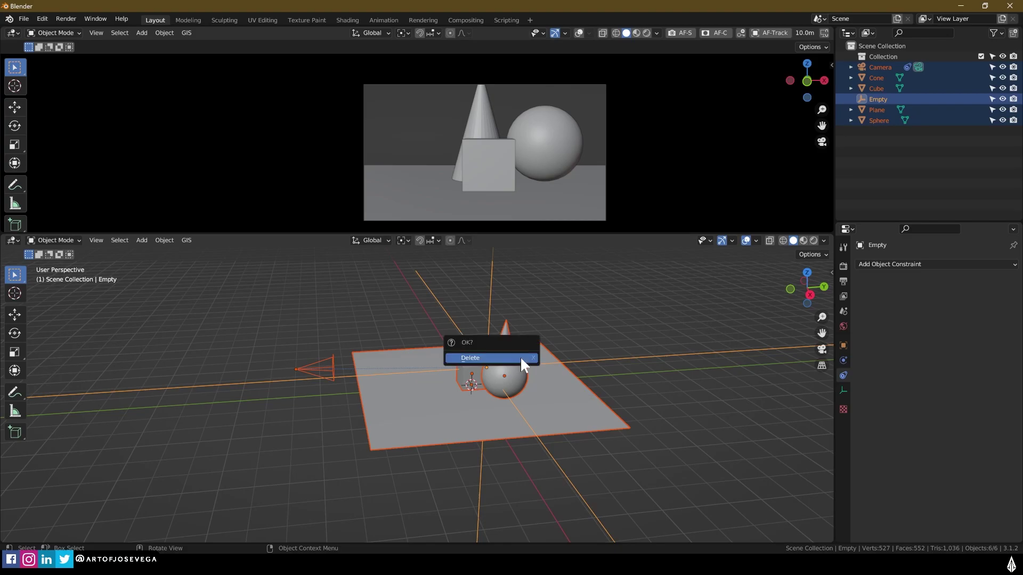
{"action": "left_click", "coordinate": [520, 356]}
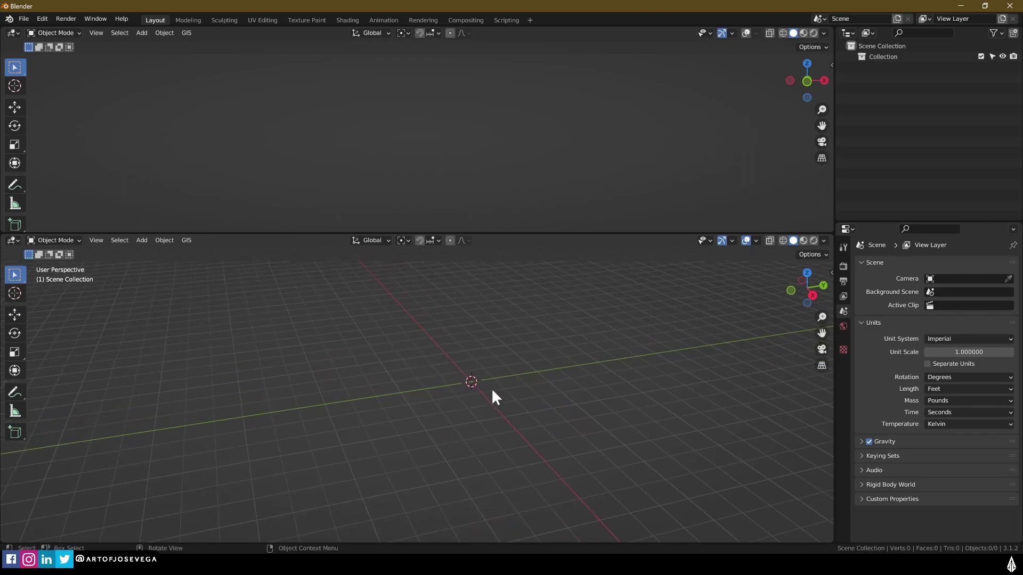
Step: Add a cube mesh and raise it along the Z axis until its base rests on the grid floor
{"action": "key", "text": "shift+a"}
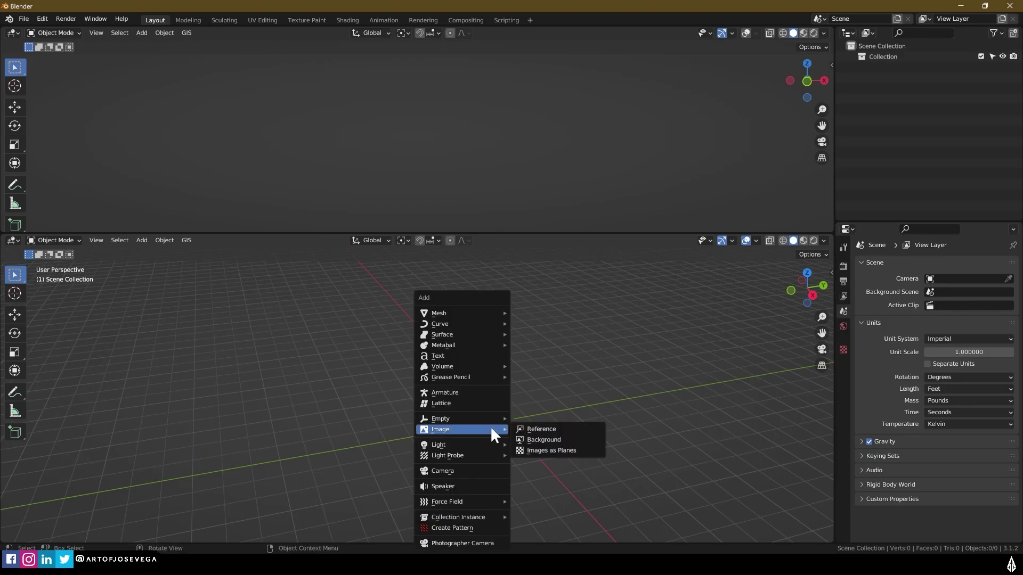
{"action": "mouse_move", "coordinate": [464, 312]}
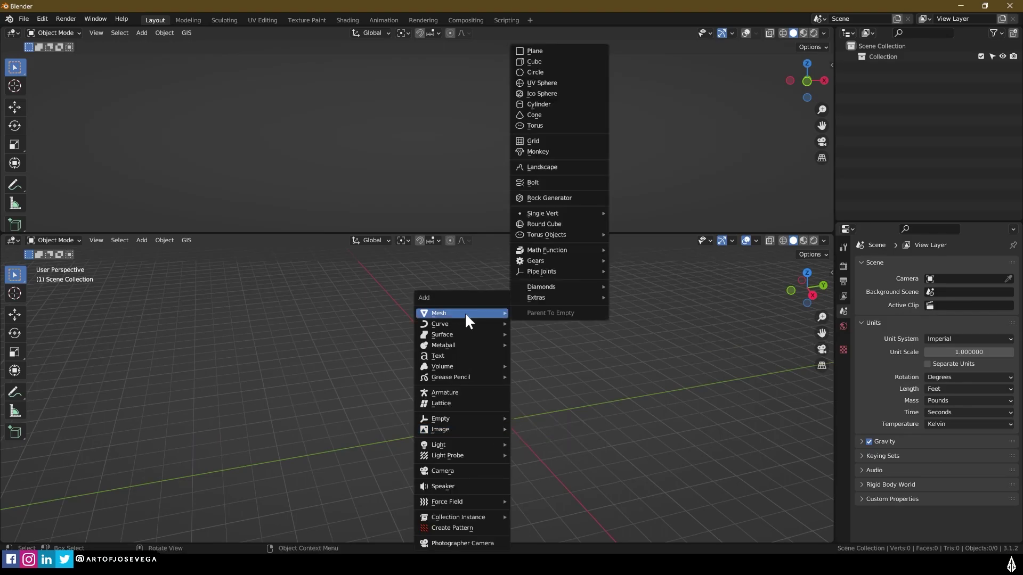
{"action": "left_click", "coordinate": [545, 61]}
{"action": "key", "text": "g"}
{"action": "key", "text": "z"}
{"action": "left_click", "coordinate": [558, 384]}
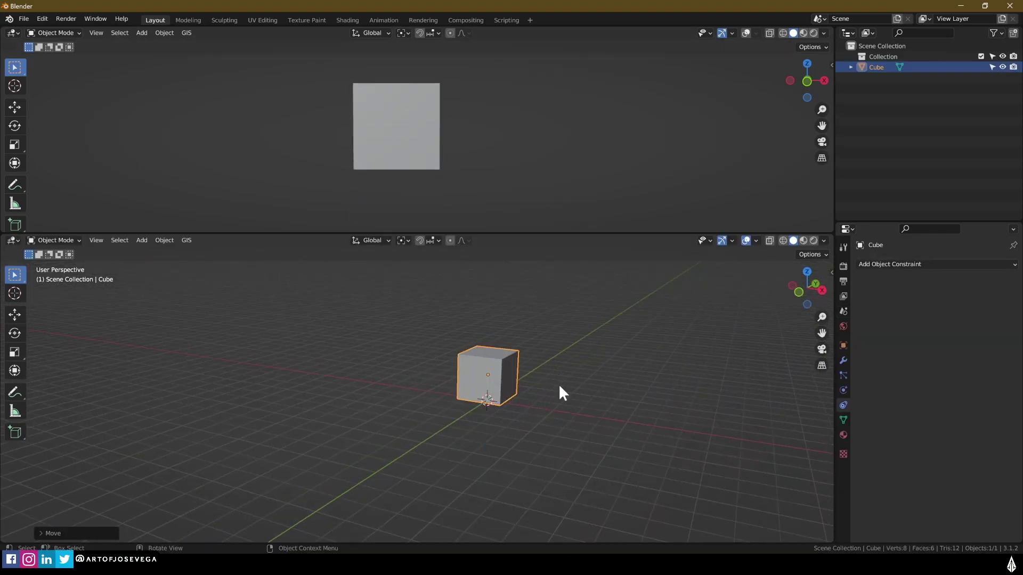
Step: Add a UV Sphere and place it directly beside the cube on the positive X side
{"action": "key", "text": "shift+s"}
{"action": "key", "text": "Escape"}
{"action": "key", "text": "shift+a"}
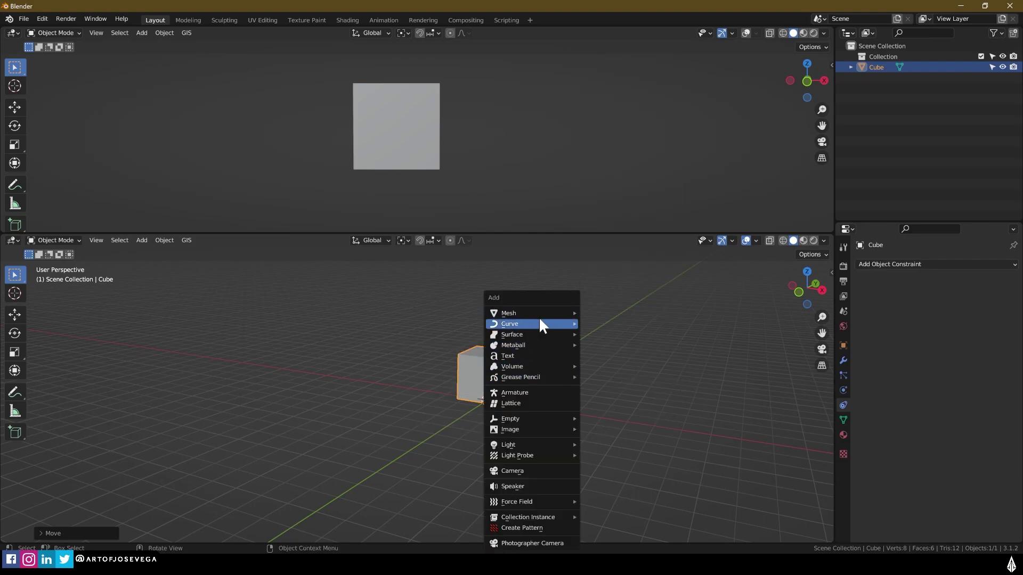
{"action": "mouse_move", "coordinate": [539, 312]}
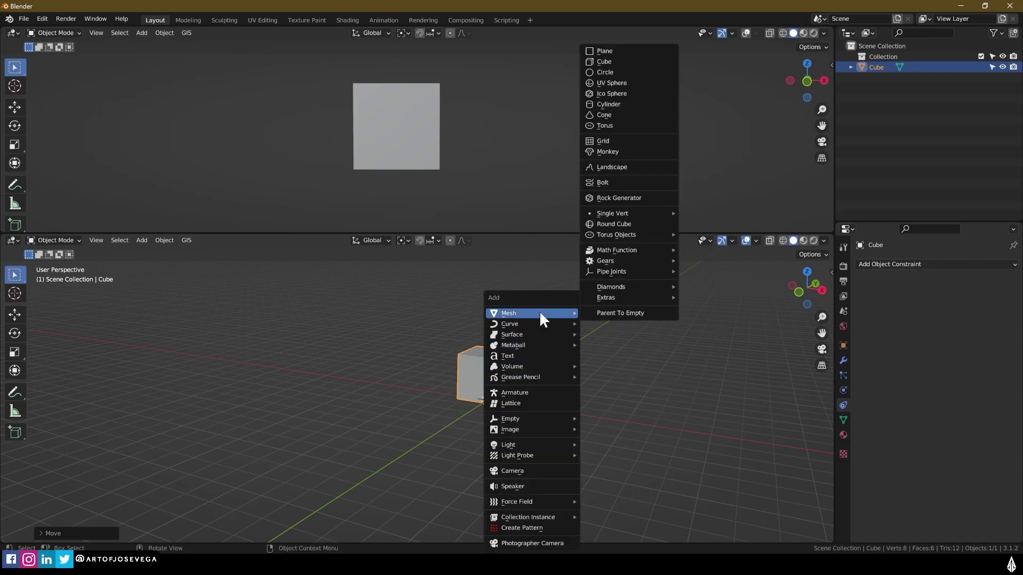
{"action": "left_click", "coordinate": [611, 83]}
{"action": "key", "text": "g"}
{"action": "left_click", "coordinate": [571, 360]}
Step: Duplicate the cube to its negative X side and stretch the copy along Z into a tall pillar
{"action": "left_click", "coordinate": [496, 370]}
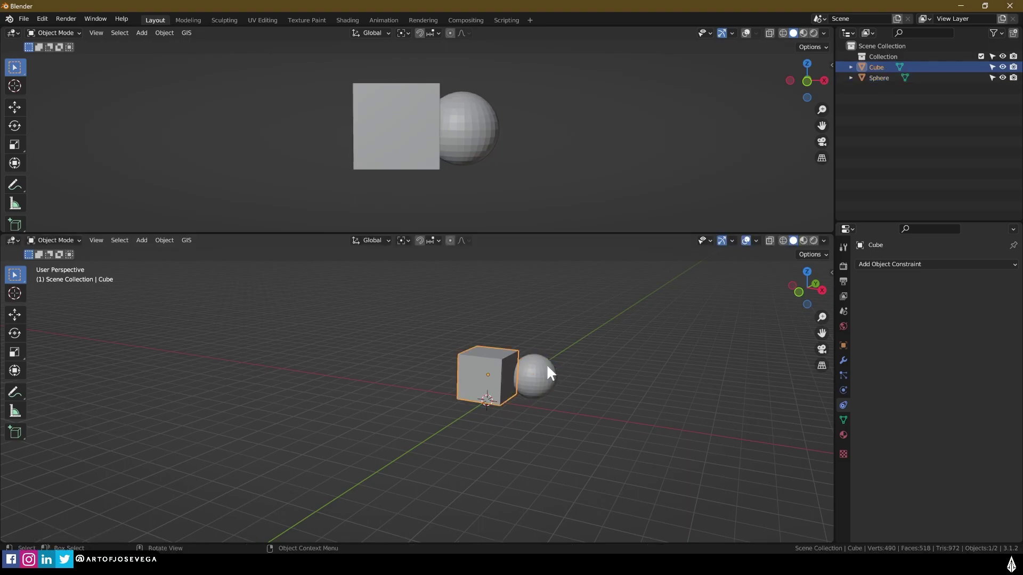
{"action": "key", "text": "shift+d"}
{"action": "key", "text": "x"}
{"action": "key", "text": "z"}
{"action": "left_click", "coordinate": [601, 363]}
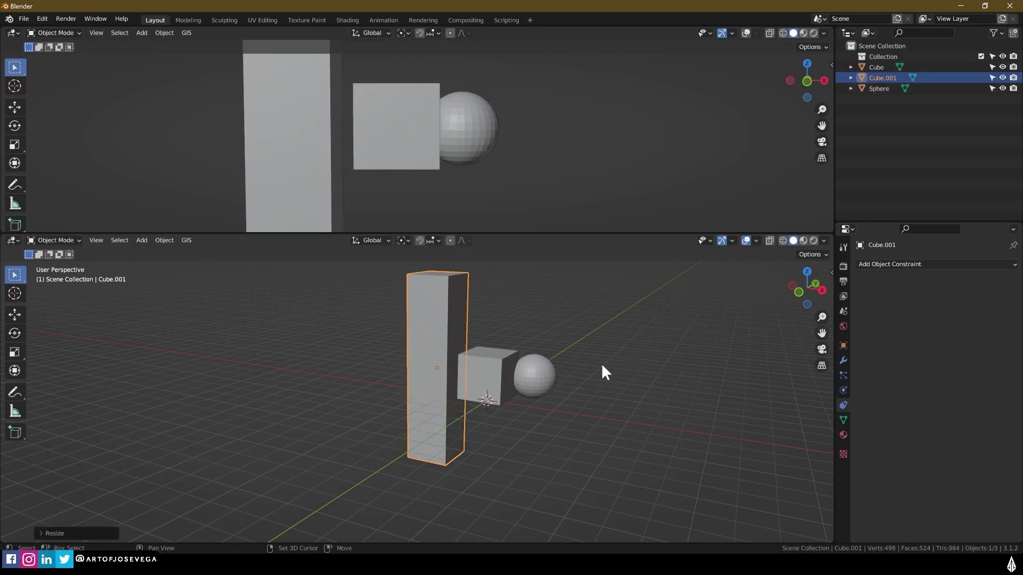
Step: Duplicate the tall pillar along the X axis to the opposite side of the cube
{"action": "key", "text": "shift+d"}
{"action": "key", "text": "x"}
{"action": "left_click", "coordinate": [708, 374]}
Step: Move the sphere up so it floats above the cube between the two pillars
{"action": "middle_click_drag", "start_coordinate": [710, 376], "coordinate": [481, 393]}
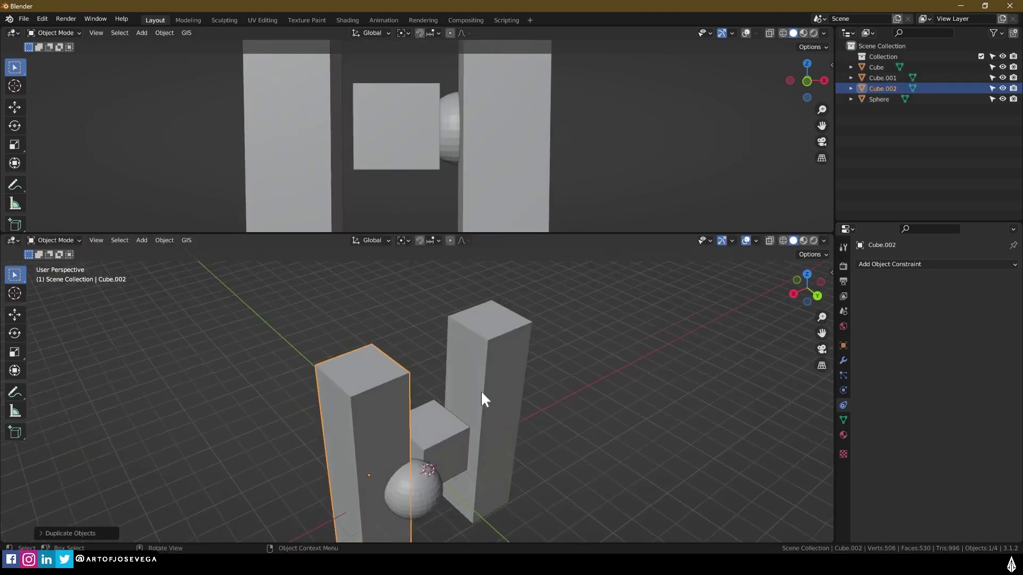
{"action": "left_click", "coordinate": [427, 491]}
{"action": "key", "text": "g"}
{"action": "left_click", "coordinate": [391, 417]}
{"action": "middle_click_drag", "start_coordinate": [390, 417], "coordinate": [531, 387]}
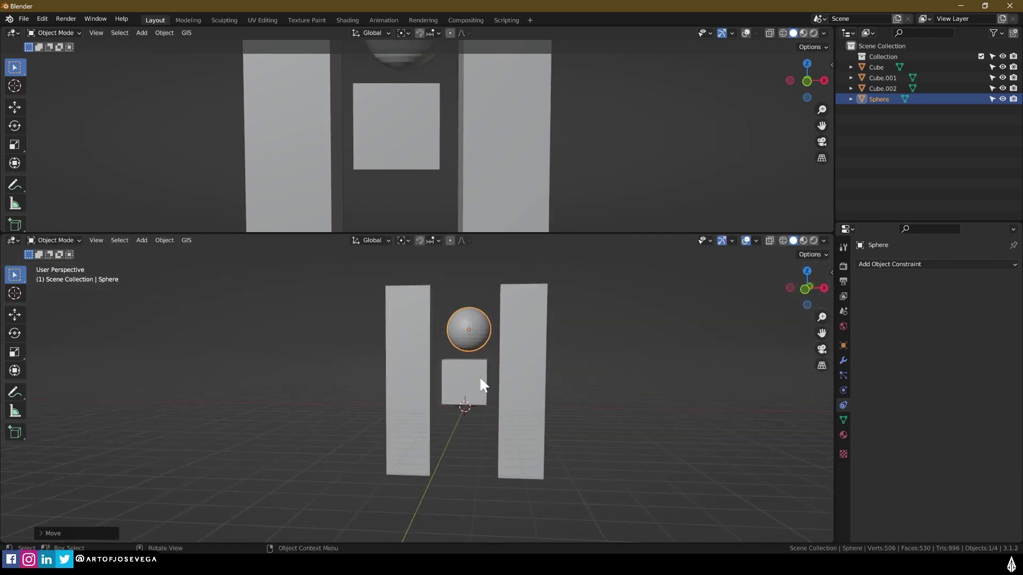
Step: Add a Cone at the model's centre and stretch it along Z until its tip rises through the sphere
{"action": "left_click", "coordinate": [482, 384]}
{"action": "key", "text": "shift+a"}
{"action": "mouse_move", "coordinate": [469, 314]}
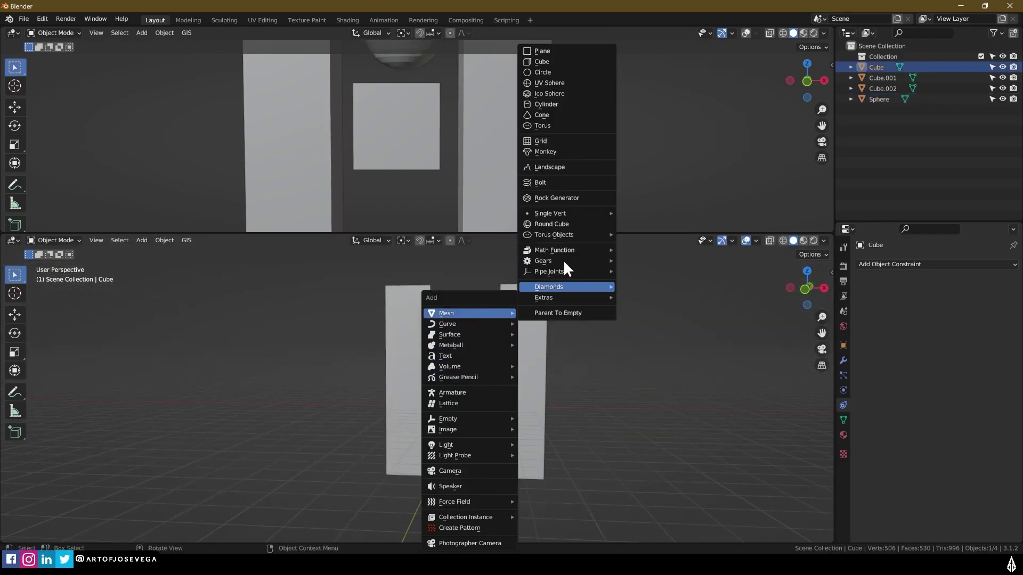
{"action": "left_click", "coordinate": [545, 115]}
{"action": "key", "text": "s"}
{"action": "key", "text": "z"}
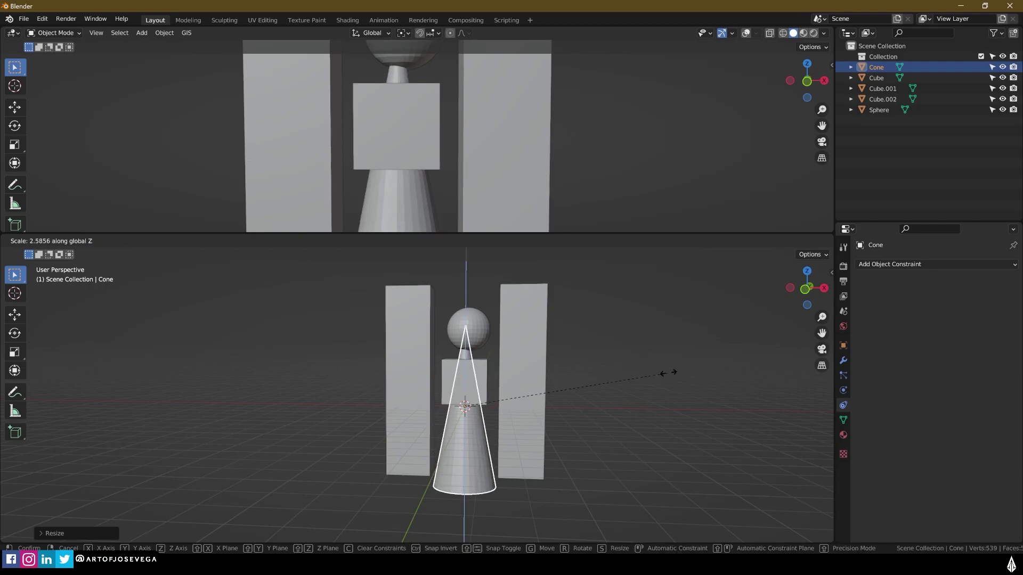
{"action": "left_click", "coordinate": [792, 353]}
Step: Examine the assembled model by selecting all its parts together and picking individual parts from several angles
{"action": "middle_click_drag", "start_coordinate": [601, 372], "coordinate": [517, 345]}
{"action": "left_click", "coordinate": [600, 436]}
{"action": "left_click_drag", "start_coordinate": [284, 308], "coordinate": [496, 467]}
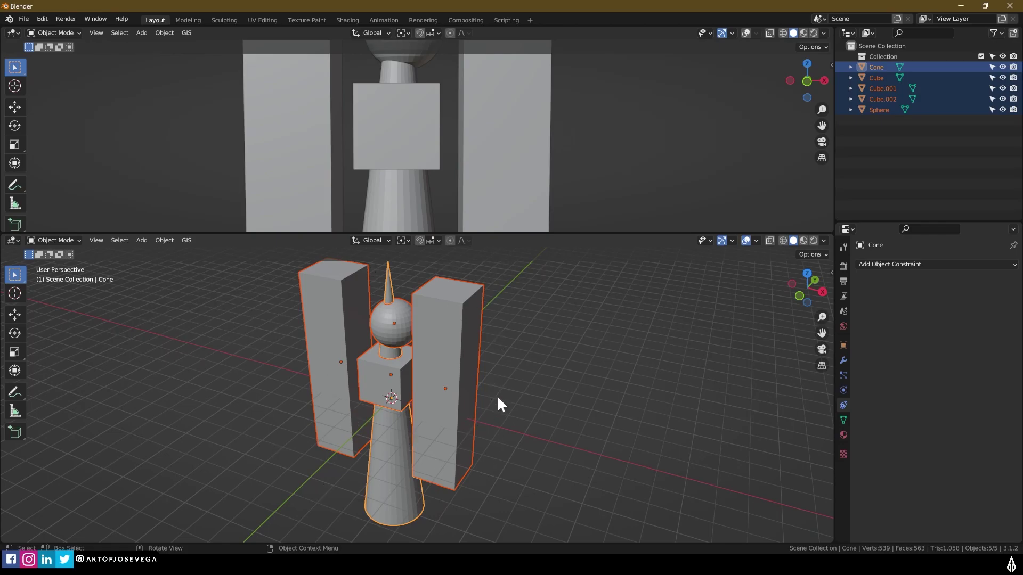
{"action": "middle_click_drag", "start_coordinate": [496, 395], "coordinate": [522, 452], "text": "shift"}
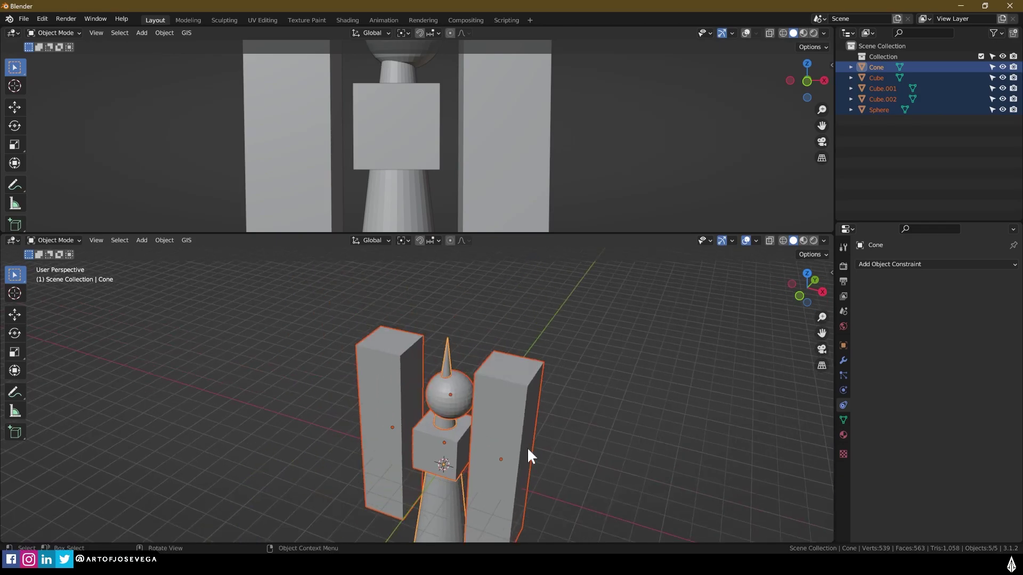
{"action": "middle_click_drag", "start_coordinate": [513, 454], "coordinate": [486, 383], "text": "shift"}
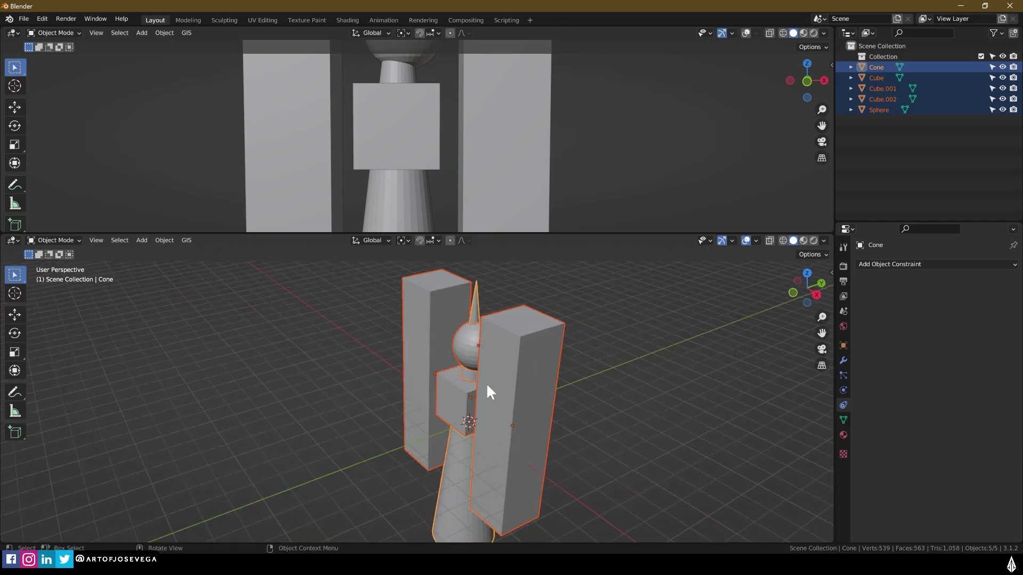
{"action": "left_click", "coordinate": [483, 385]}
{"action": "left_click", "coordinate": [468, 346]}
{"action": "left_click", "coordinate": [465, 386]}
{"action": "left_click", "coordinate": [455, 398]}
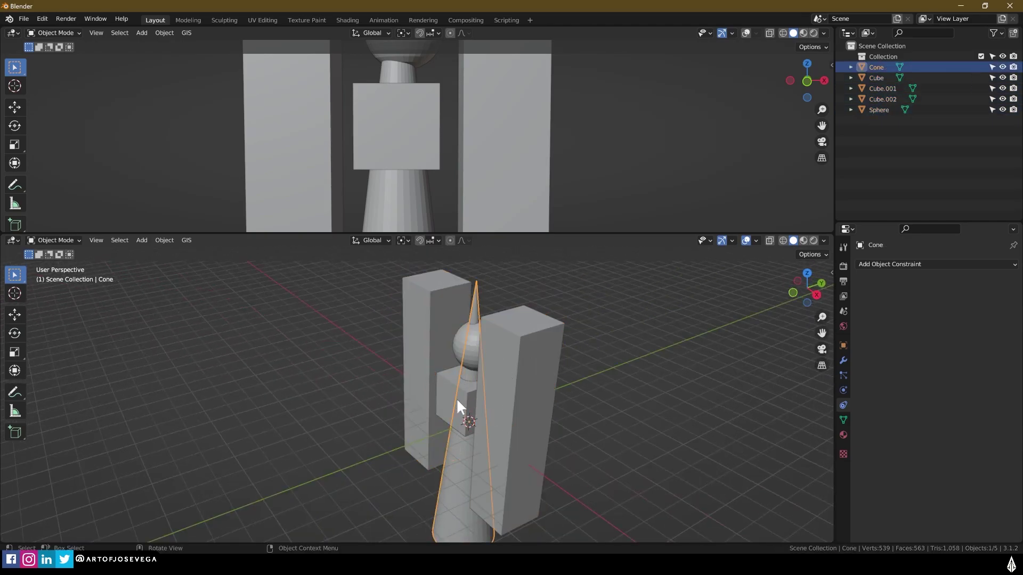
{"action": "left_click", "coordinate": [445, 406]}
{"action": "middle_click_drag", "start_coordinate": [445, 406], "coordinate": [532, 367]}
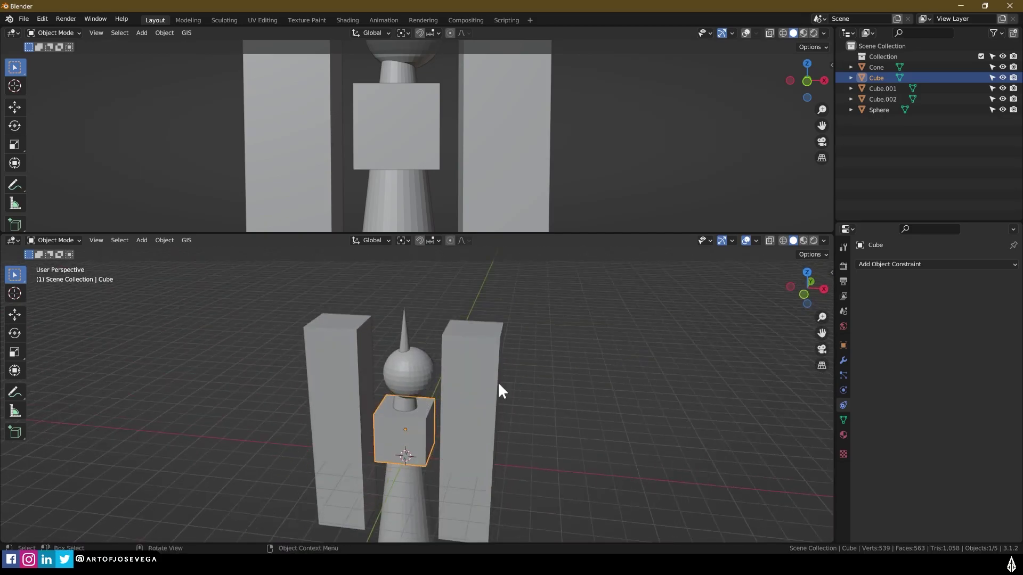
{"action": "middle_click_drag", "start_coordinate": [382, 445], "coordinate": [407, 418], "text": "shift"}
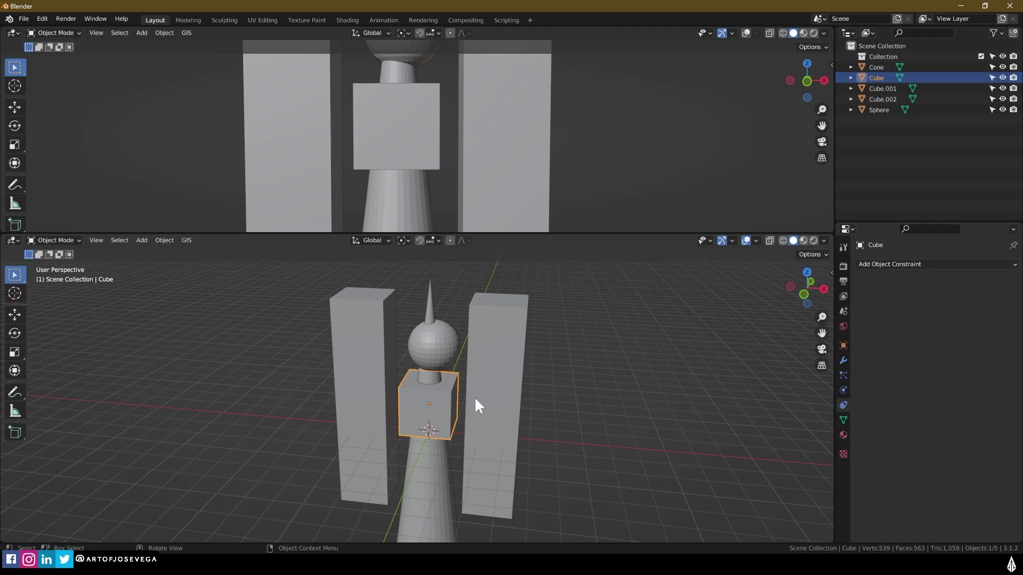
{"action": "middle_click_drag", "start_coordinate": [477, 406], "coordinate": [503, 399], "text": "shift"}
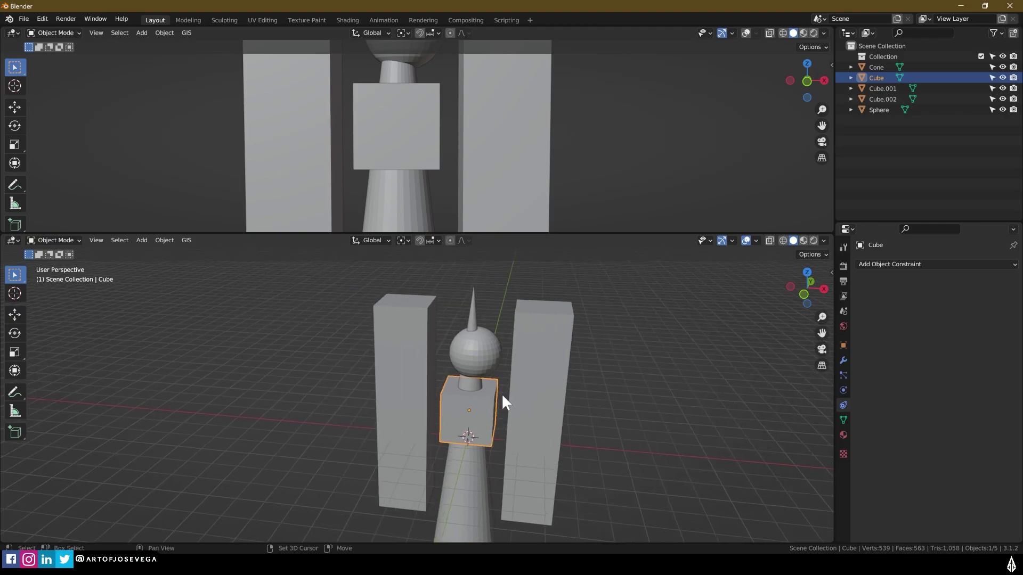
Step: Try joining all five parts into one mesh object and moving it as a single piece
{"action": "left_click_drag", "start_coordinate": [342, 286], "coordinate": [590, 435]}
{"action": "middle_click_drag", "start_coordinate": [593, 435], "coordinate": [575, 396], "text": "shift"}
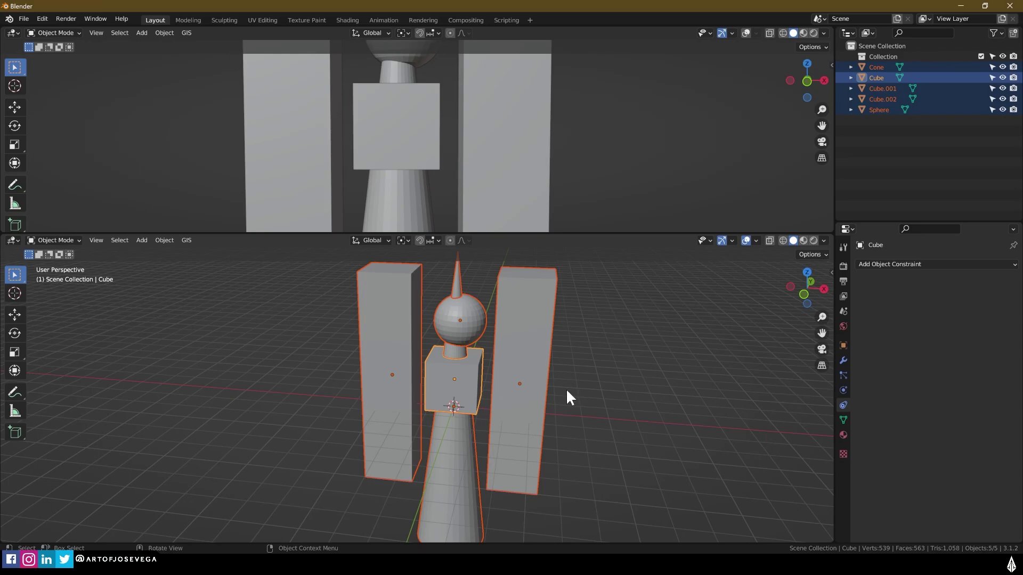
{"action": "key", "text": "ctrl+j"}
{"action": "left_click", "coordinate": [565, 388]}
{"action": "left_click", "coordinate": [537, 375]}
{"action": "key", "text": "g"}
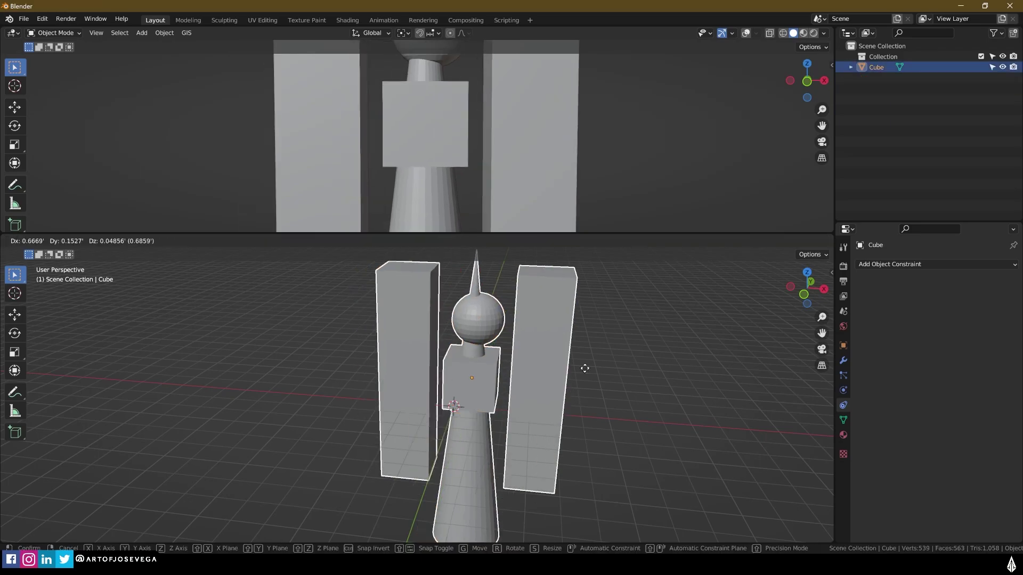
{"action": "left_click_drag", "start_coordinate": [585, 368], "coordinate": [566, 372]}
{"action": "middle_click_drag", "start_coordinate": [584, 372], "coordinate": [574, 403], "text": "shift"}
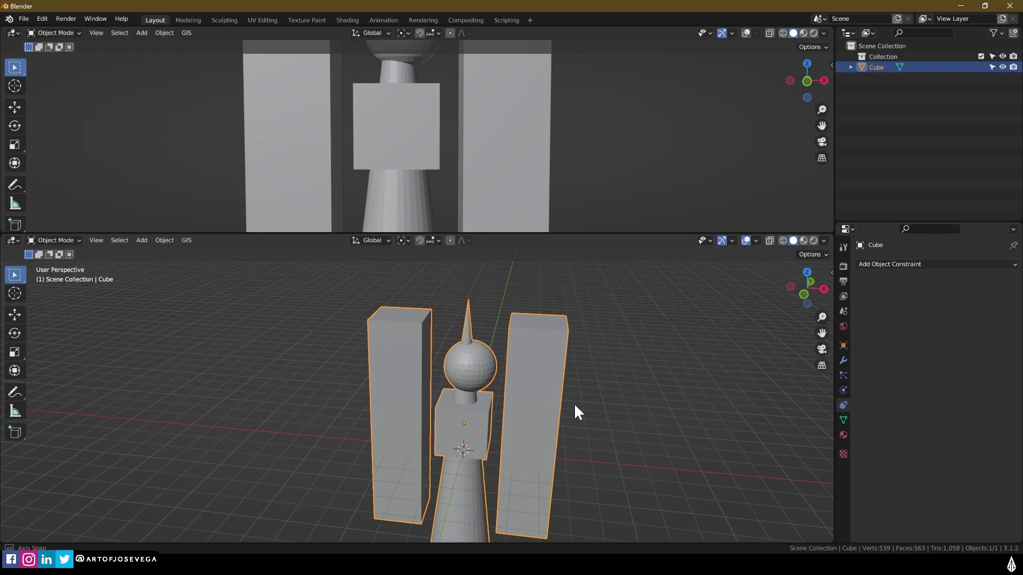
Step: Inspect the joined mesh's geometry in Edit Mode, and undo the join to restore the separate objects
{"action": "key", "text": "Tab"}
{"action": "key", "text": "alt+a"}
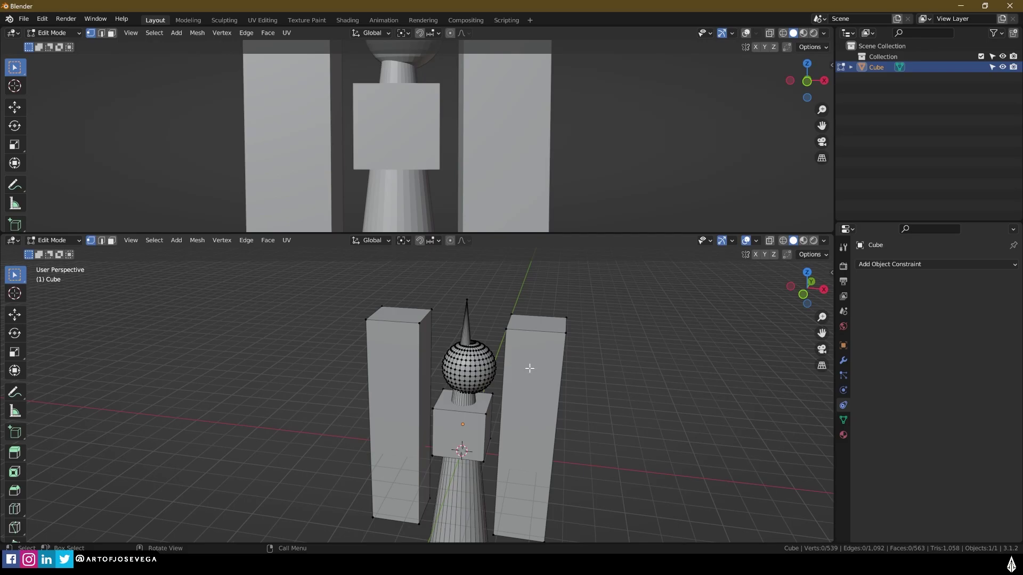
{"action": "key", "text": "a"}
{"action": "key", "text": "Tab"}
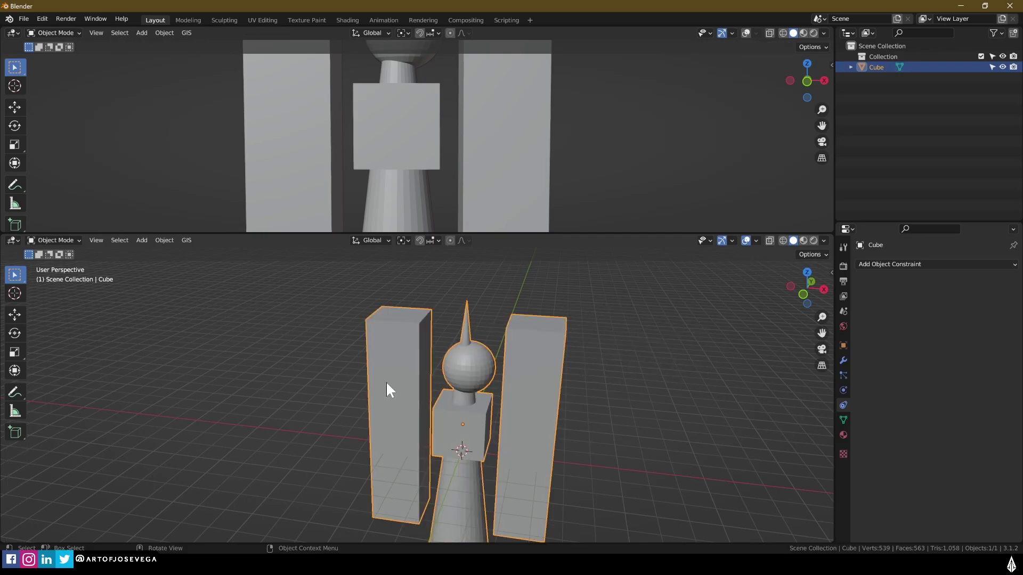
{"action": "key", "text": "Tab"}
{"action": "key", "text": "alt+a"}
{"action": "key", "text": "a"}
{"action": "key", "text": "Tab"}
{"action": "key", "text": "ctrl+z"}
{"action": "key", "text": "ctrl+z"}
Step: Select individual parts of the model and nudge the sphere along the X axis
{"action": "left_click", "coordinate": [590, 396]}
{"action": "middle_click_drag", "start_coordinate": [590, 396], "coordinate": [525, 424]}
{"action": "left_click", "coordinate": [509, 356]}
{"action": "left_click_drag", "start_coordinate": [447, 384], "coordinate": [463, 379]}
{"action": "left_click", "coordinate": [477, 379]}
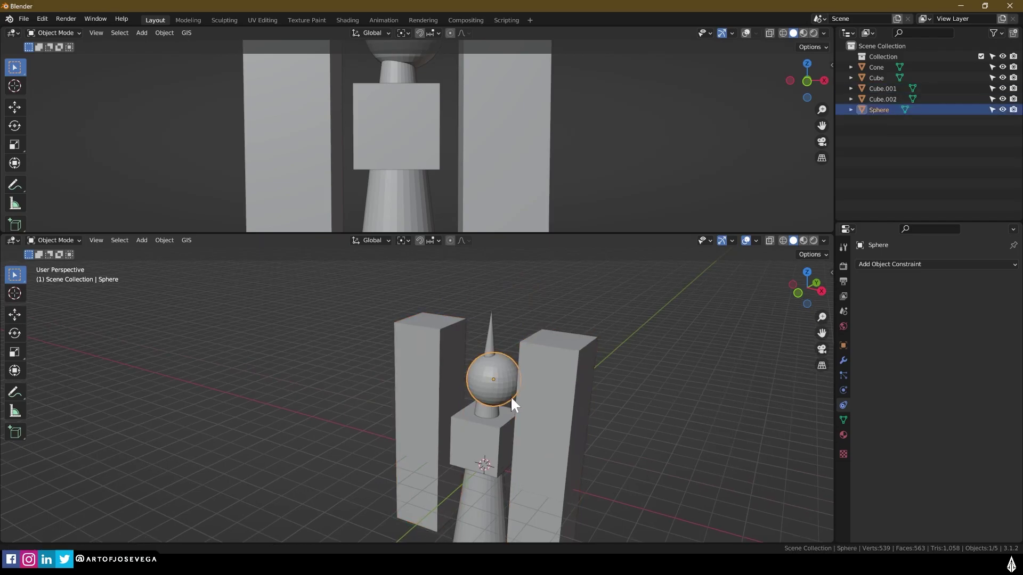
{"action": "middle_click_drag", "start_coordinate": [510, 395], "coordinate": [550, 386]}
{"action": "key", "text": "g"}
{"action": "key", "text": "x"}
{"action": "left_click", "coordinate": [559, 399]}
Step: Add a Plain Axes Empty at the model's centre and scale it up so its axes extend beyond the pillars
{"action": "key", "text": "shift+a"}
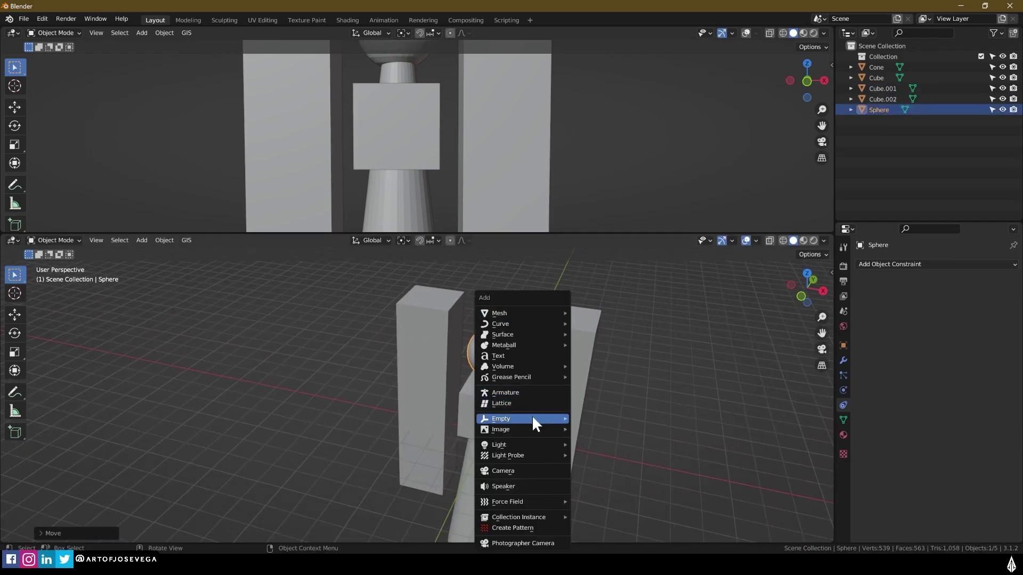
{"action": "mouse_move", "coordinate": [531, 418]}
{"action": "left_click", "coordinate": [595, 418]}
{"action": "key", "text": "s"}
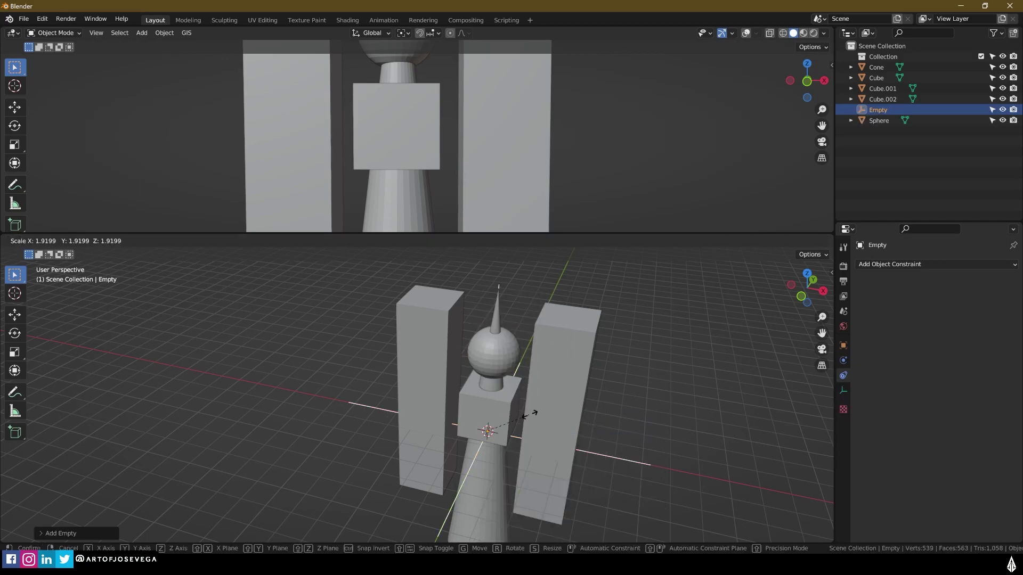
{"action": "left_click", "coordinate": [552, 411]}
Step: Parent the cube, cone, sphere and both pillars to the Empty using the Object option
{"action": "scroll", "coordinate": [551, 409], "scroll_direction": "down", "scroll_amount": 2}
{"action": "middle_click_drag", "start_coordinate": [551, 409], "coordinate": [506, 420], "text": "shift"}
{"action": "middle_click_drag", "start_coordinate": [506, 419], "coordinate": [509, 341]}
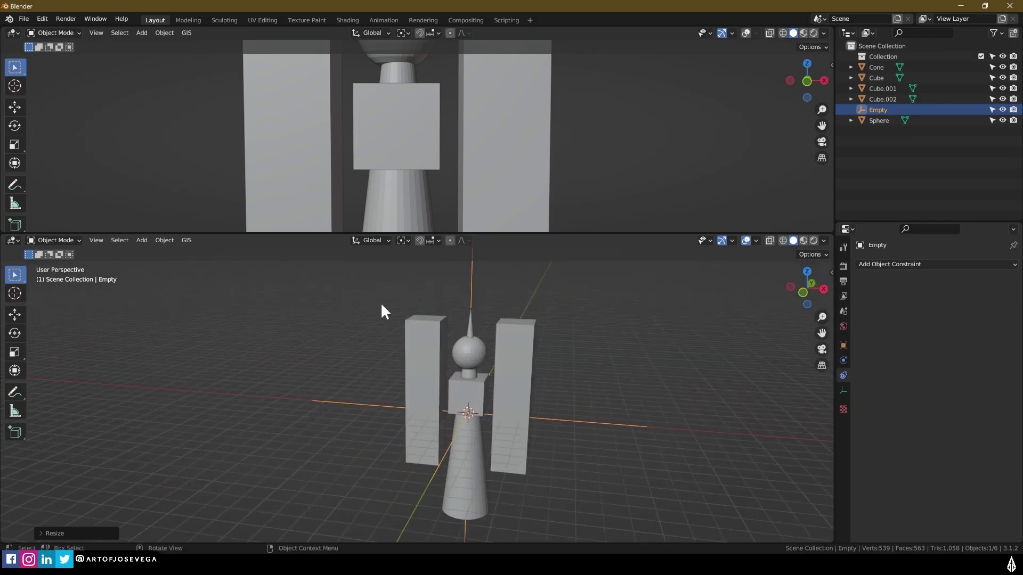
{"action": "left_click_drag", "start_coordinate": [375, 298], "coordinate": [575, 468]}
{"action": "scroll", "coordinate": [477, 354], "scroll_direction": "up", "scroll_amount": 4}
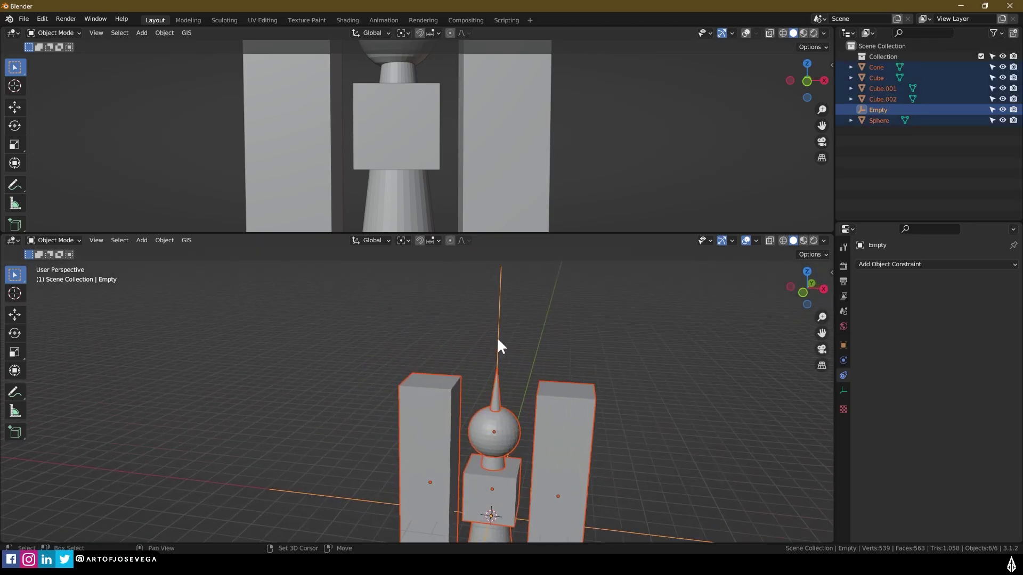
{"action": "left_click", "coordinate": [496, 337], "text": "shift"}
{"action": "left_click", "coordinate": [497, 337], "text": "shift"}
{"action": "mouse_move", "coordinate": [497, 350]}
{"action": "middle_mouse_down", "text": "shift"}
{"action": "mouse_move", "coordinate": [482, 312]}
{"action": "mouse_move", "coordinate": [468, 331]}
{"action": "mouse_move", "coordinate": [503, 389]}
{"action": "mouse_move", "coordinate": [487, 344]}
{"action": "middle_mouse_up", "text": "shift"}
{"action": "key", "text": "ctrl+p"}
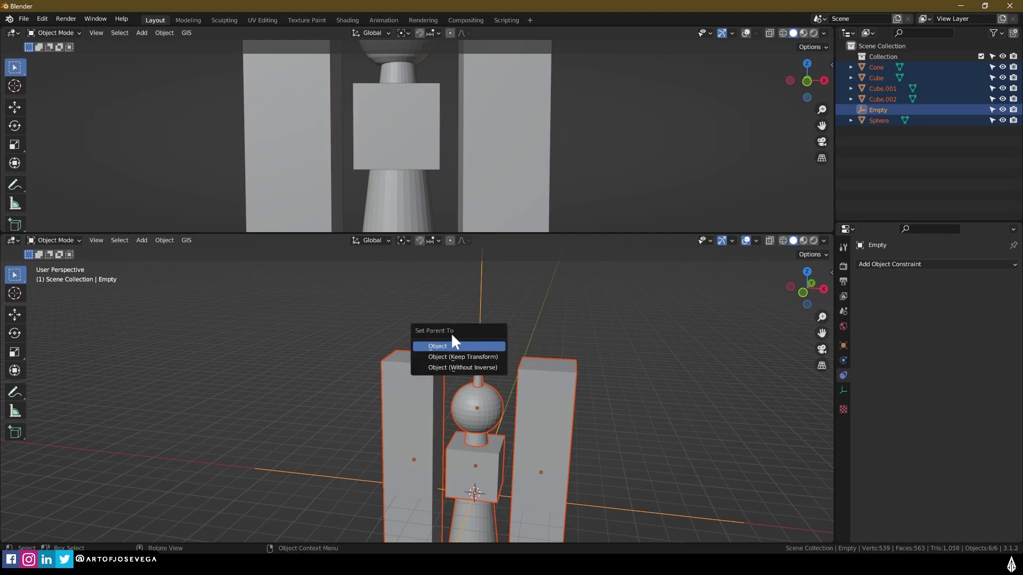
{"action": "left_click", "coordinate": [434, 347]}
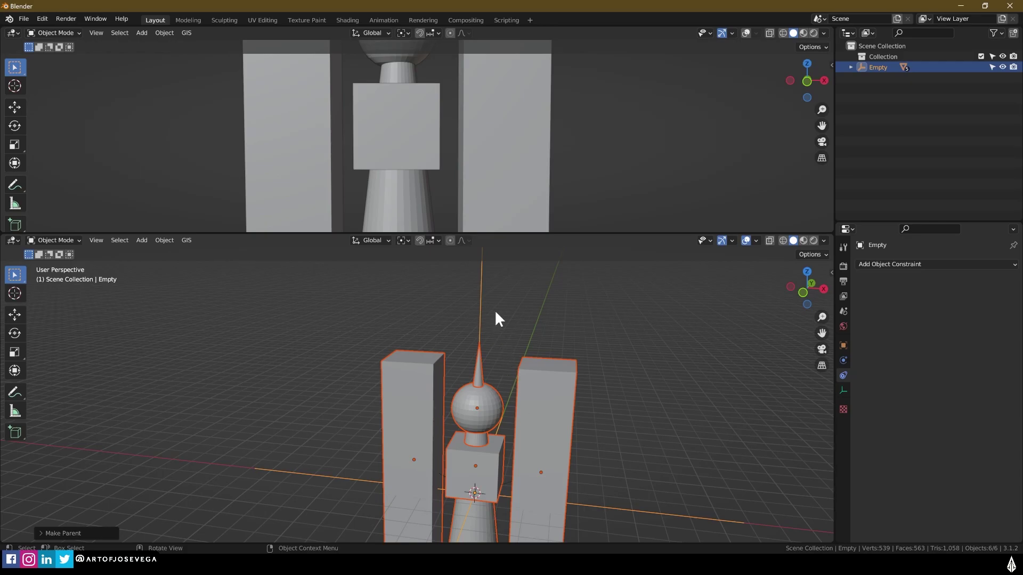
Step: Try moving the Empty within the horizontal plane and rotating it to test control of the parented parts
{"action": "left_click", "coordinate": [478, 312]}
{"action": "middle_click_drag", "start_coordinate": [478, 311], "coordinate": [487, 421]}
{"action": "scroll", "coordinate": [548, 402], "scroll_direction": "down", "scroll_amount": 3}
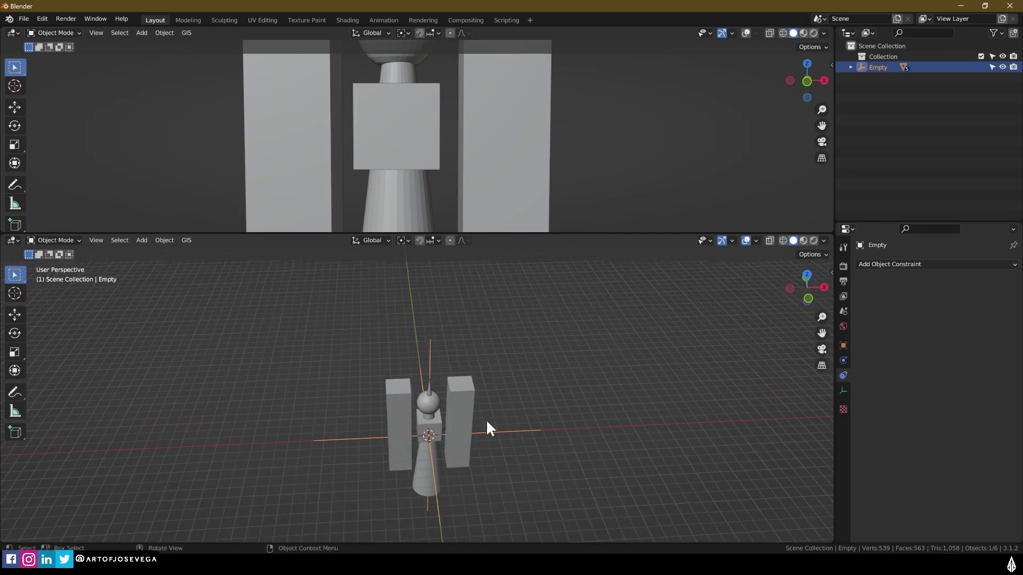
{"action": "left_click", "coordinate": [438, 421]}
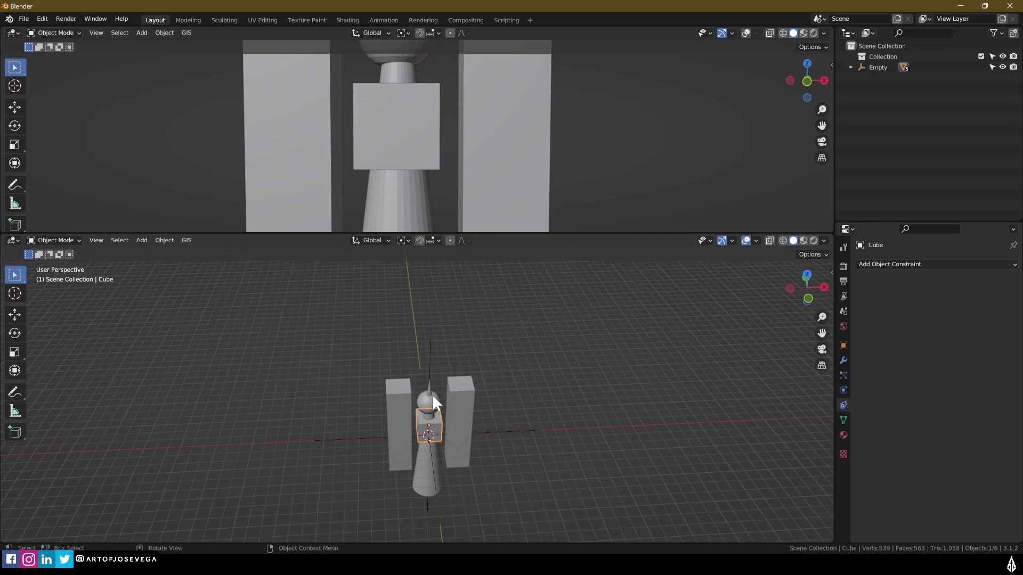
{"action": "left_click", "coordinate": [427, 370]}
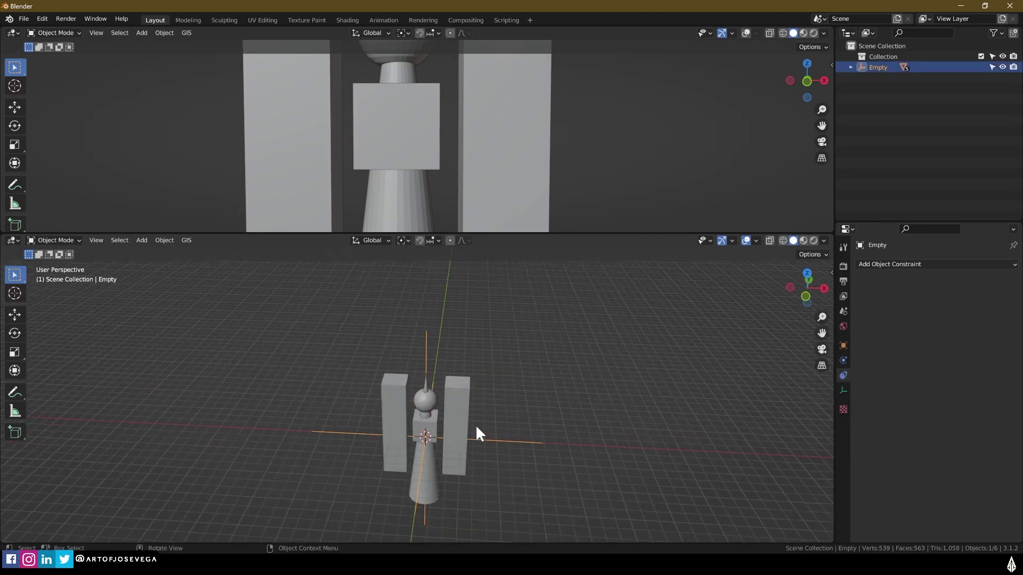
{"action": "key", "text": "g"}
{"action": "key", "text": "shift+z"}
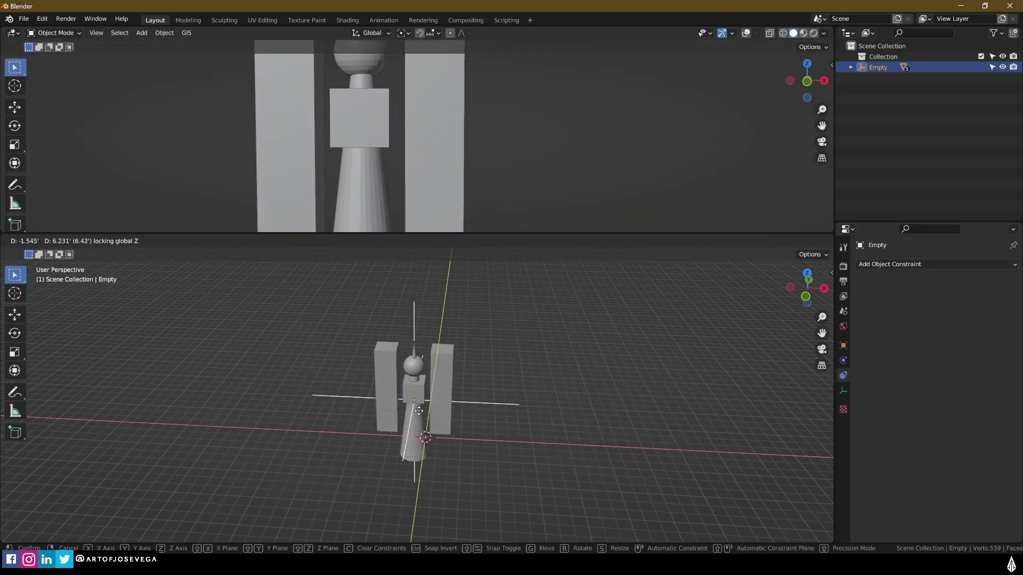
{"action": "right_click", "coordinate": [547, 403]}
{"action": "key", "text": "r"}
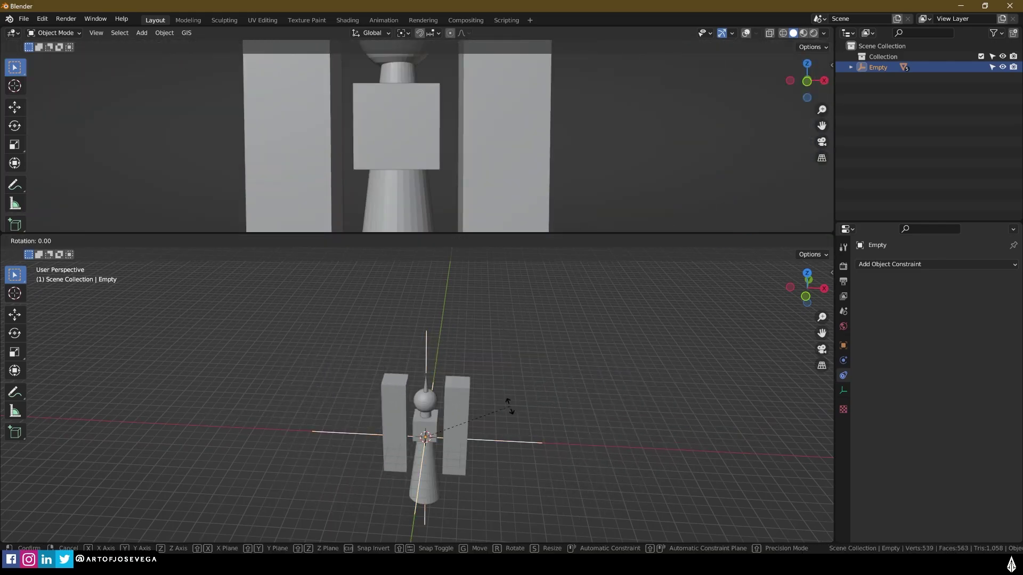
{"action": "right_click", "coordinate": [416, 377]}
{"action": "middle_click_drag", "start_coordinate": [416, 377], "coordinate": [600, 429]}
{"action": "scroll", "coordinate": [462, 424], "scroll_direction": "down", "scroll_amount": 1}
{"action": "scroll", "coordinate": [475, 427], "scroll_direction": "up", "scroll_amount": 7}
{"action": "scroll", "coordinate": [470, 409], "scroll_direction": "down", "scroll_amount": 3}
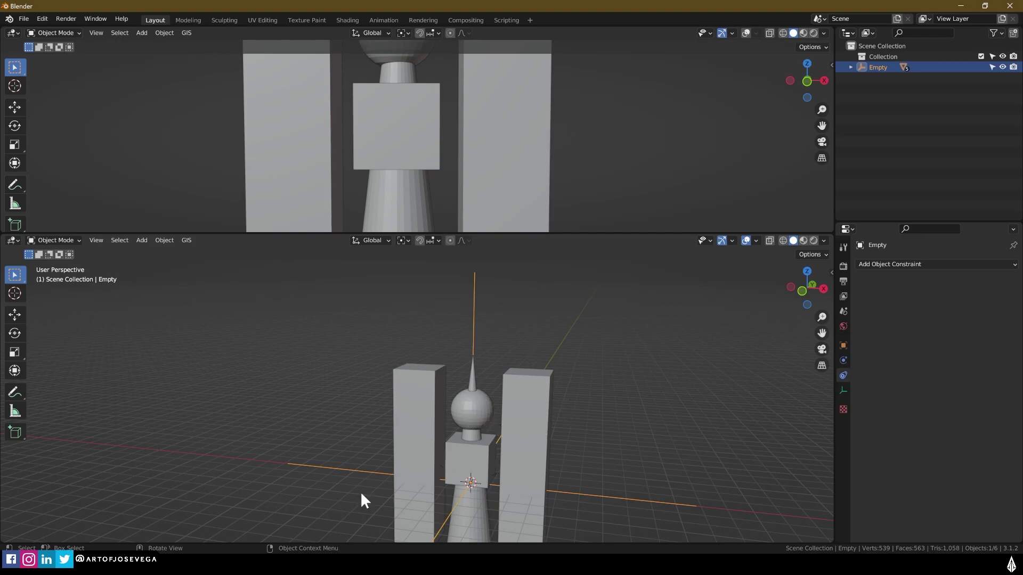
Step: Switch to the Dwarven Kit's Assets.blend file and bring the low wall asset into view
{"action": "left_click", "coordinate": [334, 564]}
{"action": "left_click", "coordinate": [178, 522]}
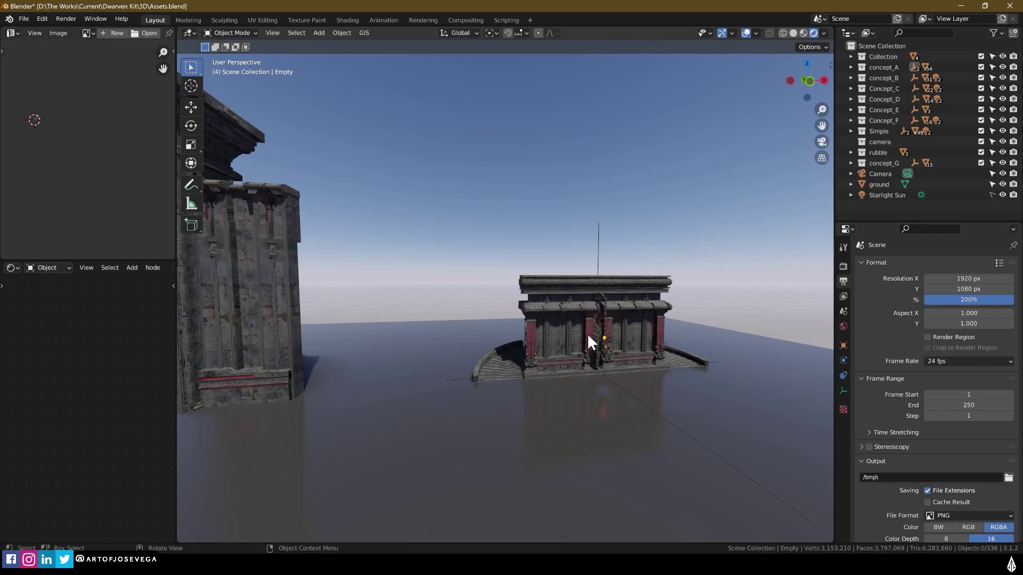
{"action": "middle_click_drag", "start_coordinate": [587, 333], "coordinate": [612, 366]}
{"action": "scroll", "coordinate": [378, 366], "scroll_direction": "down", "scroll_amount": 2}
{"action": "middle_click_drag", "start_coordinate": [438, 370], "coordinate": [584, 391], "text": "shift"}
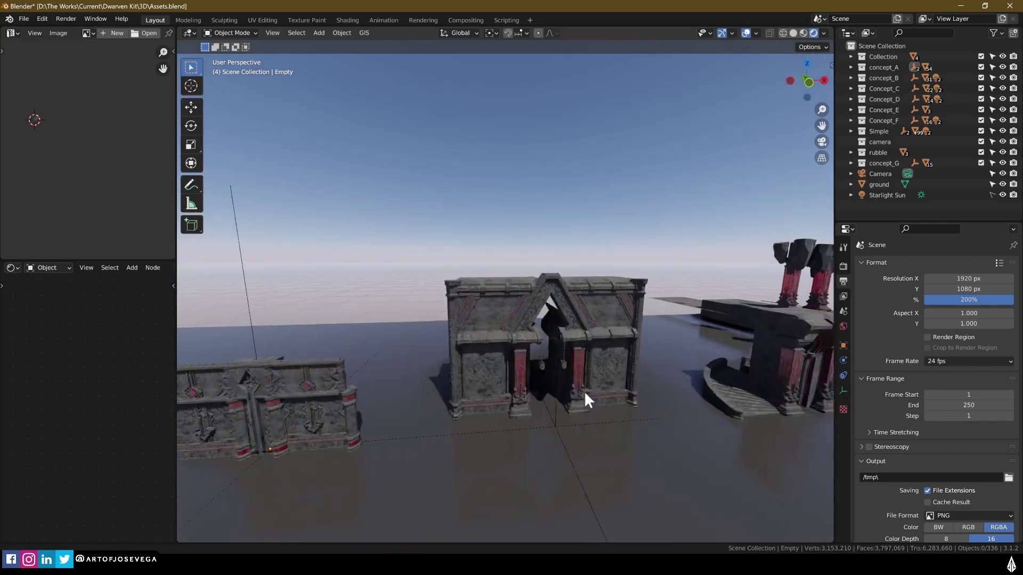
{"action": "scroll", "coordinate": [583, 391], "scroll_direction": "up", "scroll_amount": 1, "text": "ctrl"}
{"action": "scroll", "coordinate": [555, 360], "scroll_direction": "up", "scroll_amount": 10, "text": "ctrl"}
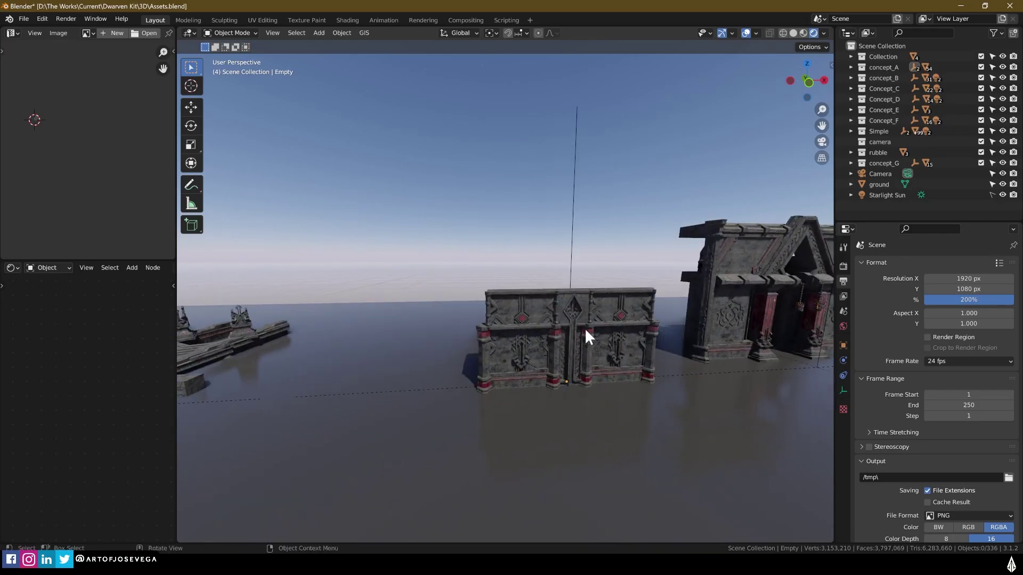
{"action": "middle_click_drag", "start_coordinate": [274, 330], "coordinate": [312, 346], "text": "shift"}
Step: Select the low wall's parent Empty and try moving it together with the wall
{"action": "left_click", "coordinate": [608, 267]}
{"action": "key", "text": "g"}
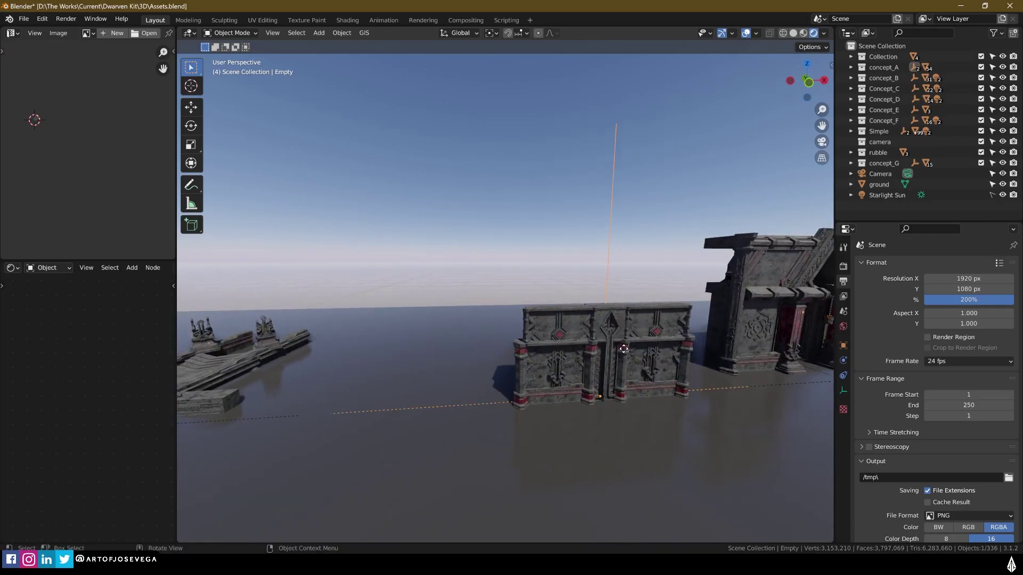
{"action": "right_click", "coordinate": [655, 351]}
Step: Select several individual parts of the low wall, including its central diamond ornament, and reselect the parent Empty
{"action": "scroll", "coordinate": [653, 354], "scroll_direction": "up", "scroll_amount": 8}
{"action": "scroll", "coordinate": [619, 353], "scroll_direction": "down", "scroll_amount": 4}
{"action": "middle_click_drag", "start_coordinate": [515, 357], "coordinate": [660, 368], "text": "shift"}
{"action": "scroll", "coordinate": [659, 369], "scroll_direction": "down", "scroll_amount": 2}
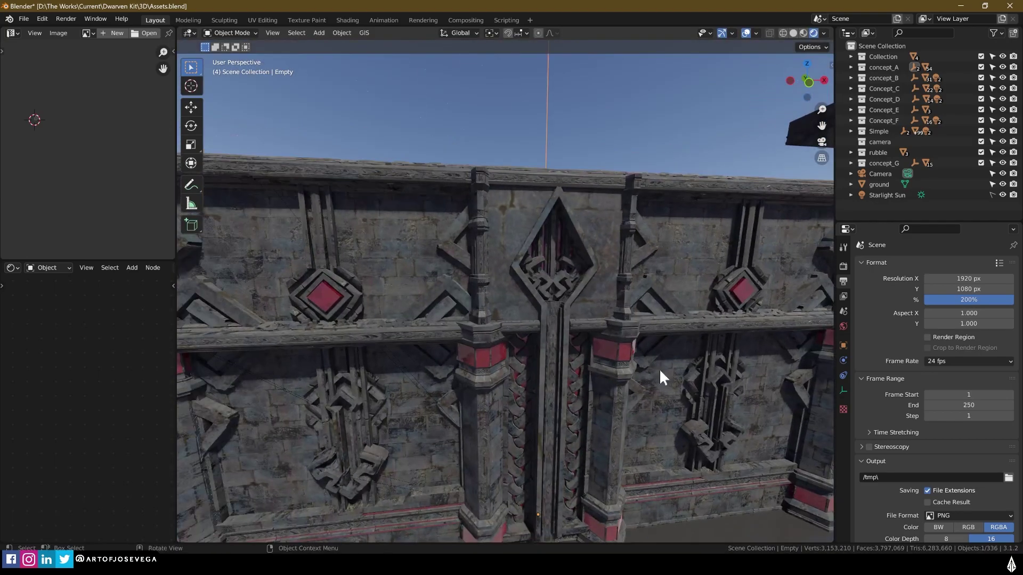
{"action": "left_click", "coordinate": [717, 381]}
{"action": "left_click", "coordinate": [710, 369]}
{"action": "left_click", "coordinate": [644, 358]}
{"action": "left_click", "coordinate": [627, 334]}
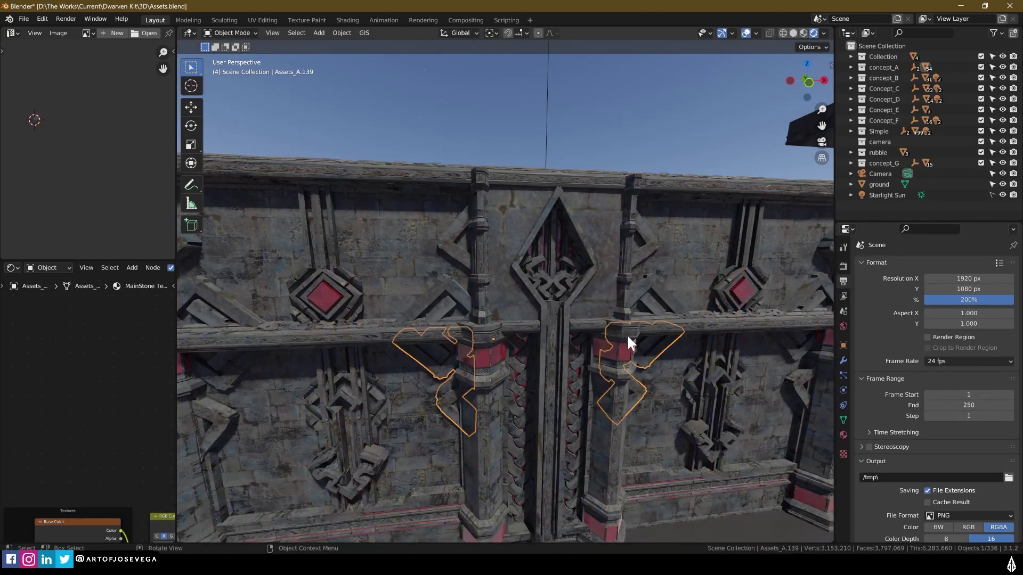
{"action": "left_click", "coordinate": [652, 321]}
{"action": "left_click", "coordinate": [630, 279]}
{"action": "left_click", "coordinate": [574, 263]}
{"action": "left_click", "coordinate": [540, 273]}
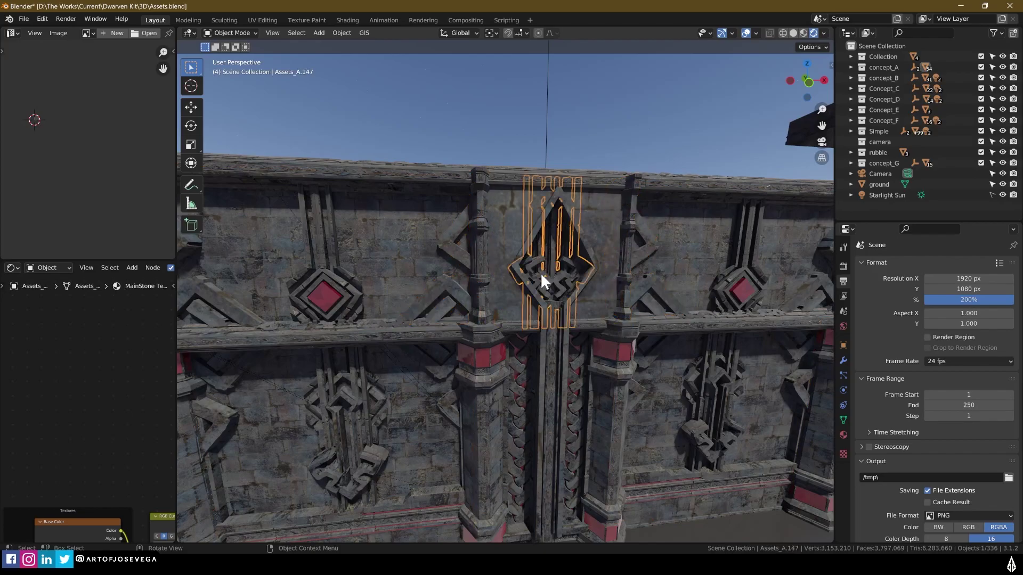
{"action": "left_click", "coordinate": [541, 280]}
{"action": "scroll", "coordinate": [496, 394], "scroll_direction": "down", "scroll_amount": 10}
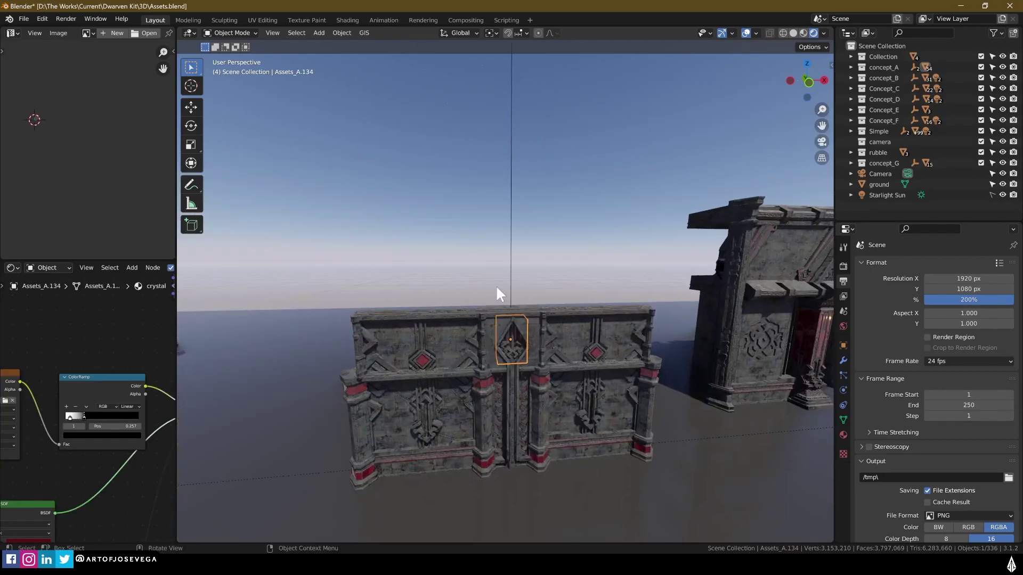
{"action": "left_click", "coordinate": [510, 274]}
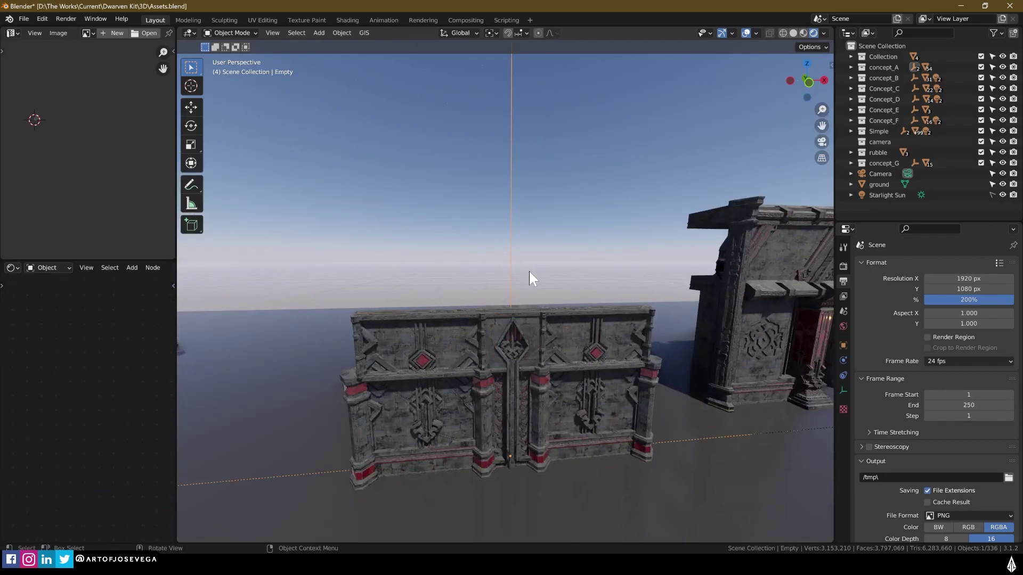
Step: Examine the row of Dwarven assets, including the gateways, stairs and pillared walkway, and how each is grouped under its own Empty
{"action": "middle_click_drag", "start_coordinate": [656, 327], "coordinate": [240, 333], "text": "shift"}
{"action": "middle_click_drag", "start_coordinate": [474, 327], "coordinate": [455, 327]}
{"action": "scroll", "coordinate": [500, 341], "scroll_direction": "down", "scroll_amount": 3}
{"action": "middle_click_drag", "start_coordinate": [500, 367], "coordinate": [487, 404]}
{"action": "scroll", "coordinate": [559, 416], "scroll_direction": "down", "scroll_amount": 6}
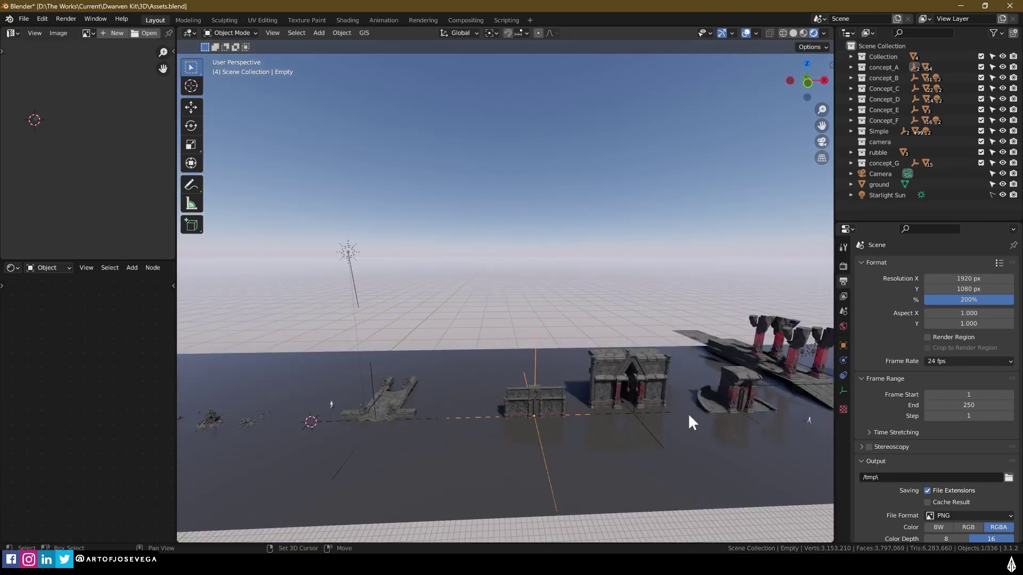
{"action": "middle_click_drag", "start_coordinate": [767, 413], "coordinate": [437, 412], "text": "shift"}
{"action": "scroll", "coordinate": [693, 411], "scroll_direction": "up", "scroll_amount": 4}
{"action": "middle_click_drag", "start_coordinate": [184, 405], "coordinate": [181, 428], "text": "shift"}
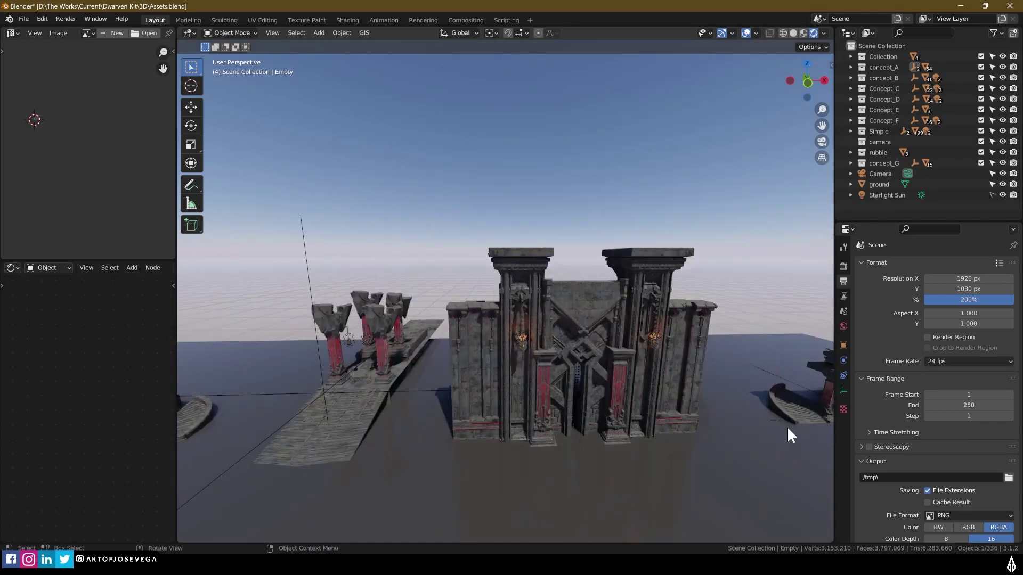
{"action": "middle_click_drag", "start_coordinate": [643, 429], "coordinate": [833, 429], "text": "shift"}
{"action": "middle_click_drag", "start_coordinate": [178, 429], "coordinate": [505, 423], "text": "shift"}
{"action": "middle_click_drag", "start_coordinate": [354, 424], "coordinate": [577, 408], "text": "shift"}
{"action": "scroll", "coordinate": [578, 408], "scroll_direction": "up", "scroll_amount": 4}
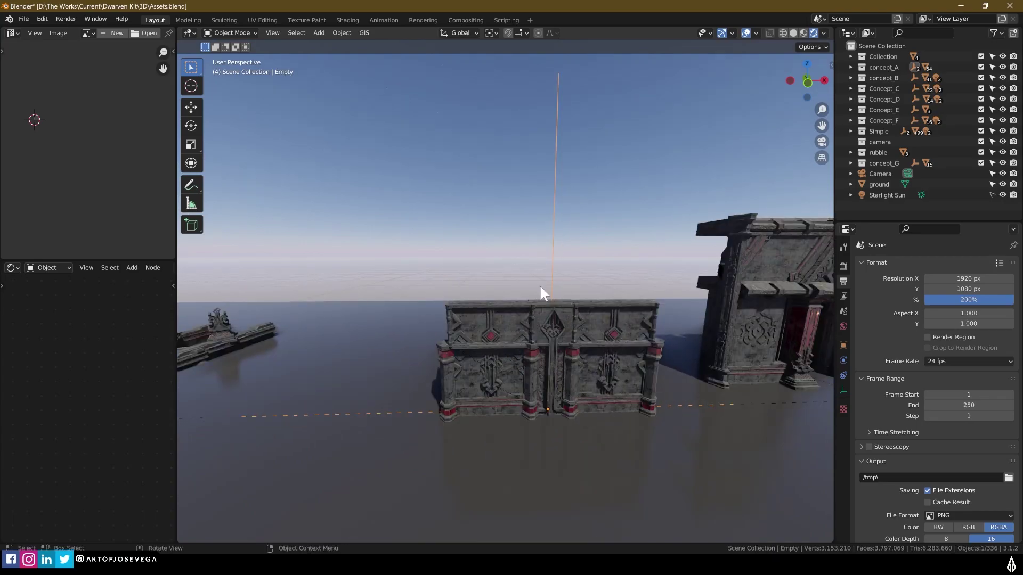
{"action": "scroll", "coordinate": [442, 253], "scroll_direction": "down", "scroll_amount": 4}
{"action": "middle_click_drag", "start_coordinate": [626, 295], "coordinate": [476, 313], "text": "shift"}
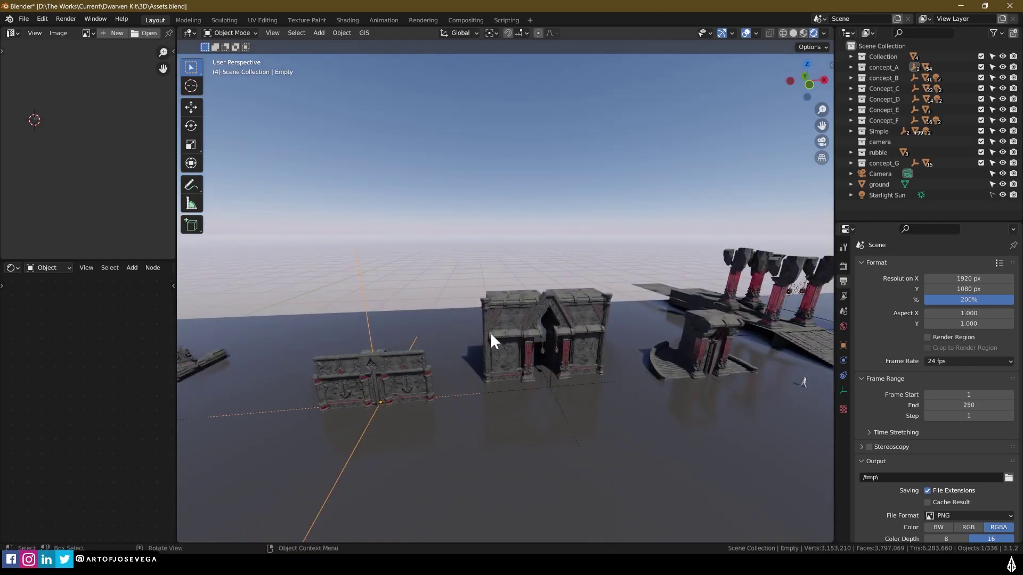
{"action": "scroll", "coordinate": [433, 373], "scroll_direction": "up", "scroll_amount": 4}
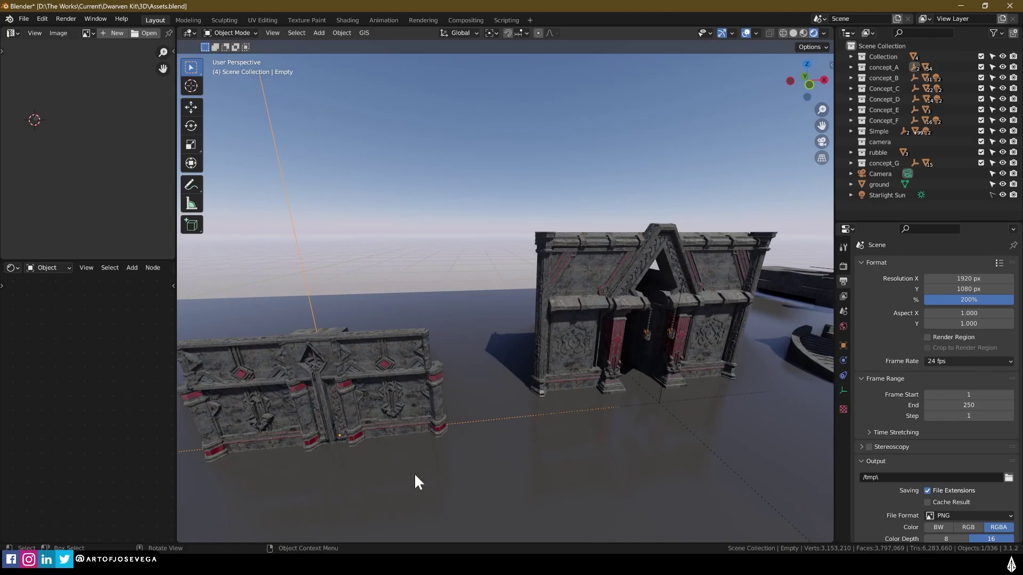
Step: Check the other open Blender files, return to the Dwarven Kit assets and deselect the low wall's Empty
{"action": "left_click", "coordinate": [333, 565]}
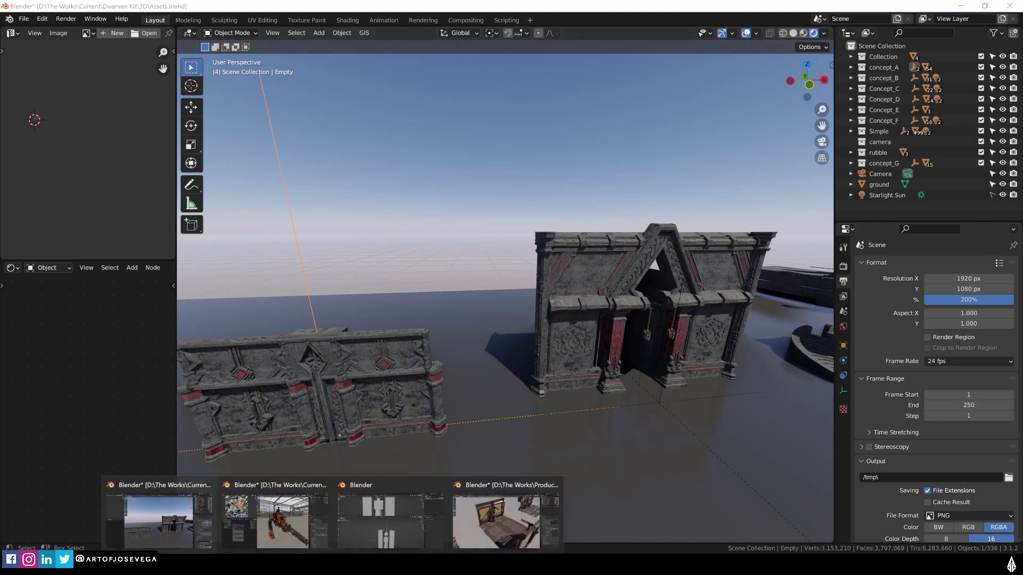
{"action": "left_click", "coordinate": [159, 512]}
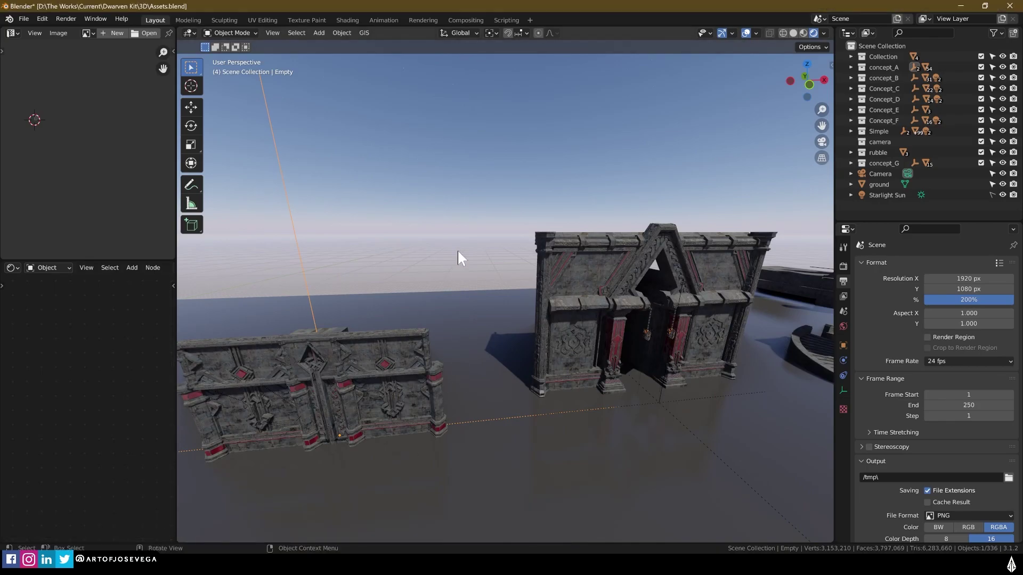
{"action": "left_click", "coordinate": [504, 343]}
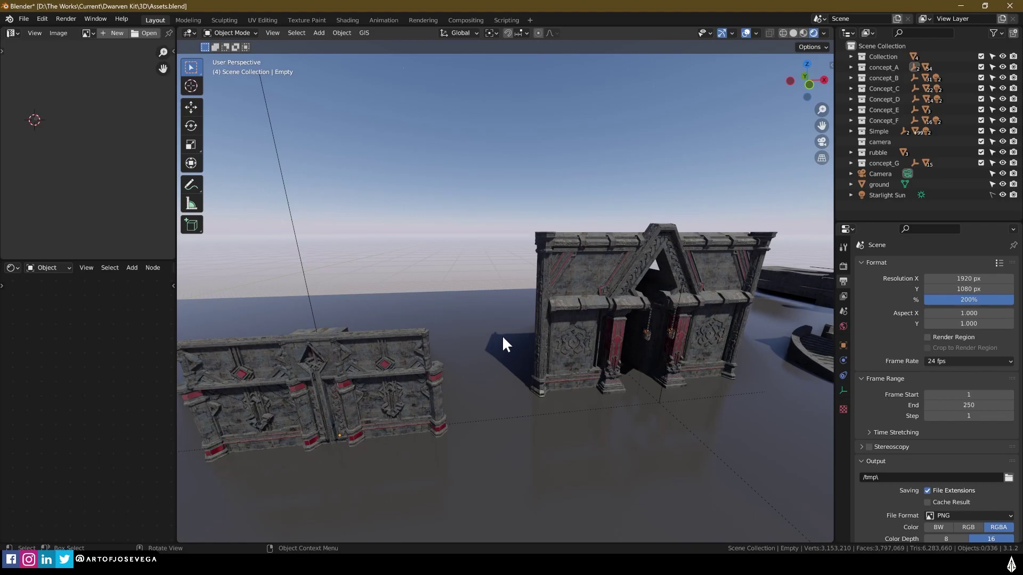